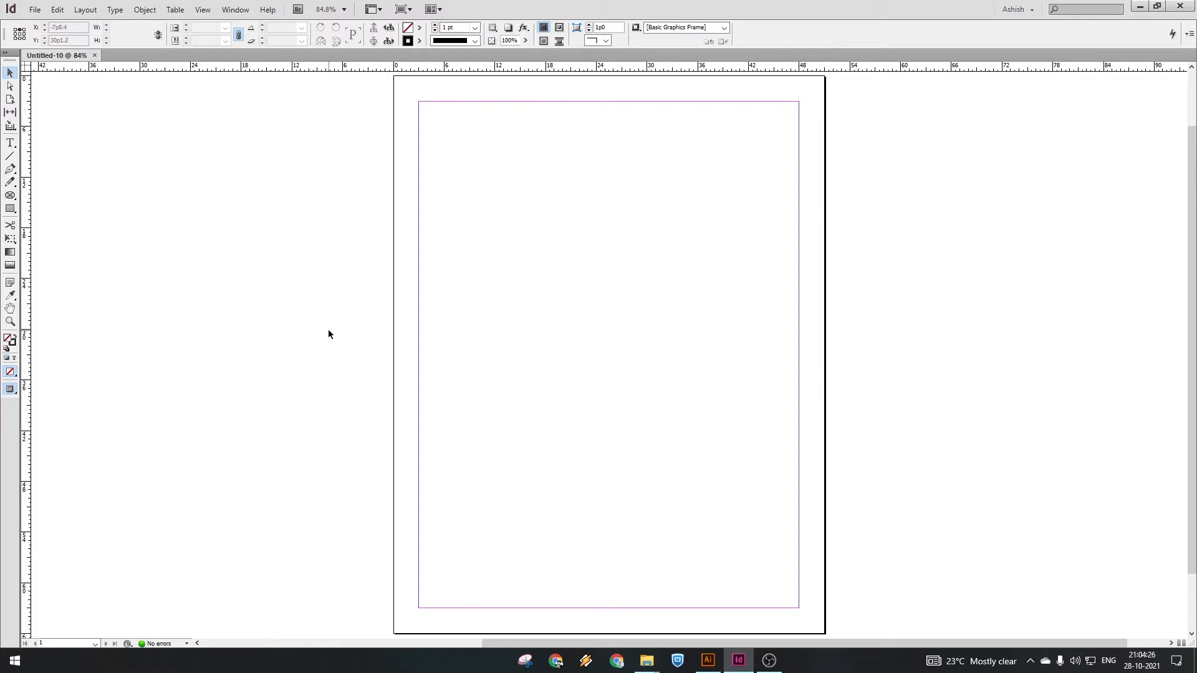
Step: Draw a square rectangle frame about 13p0 by 13p0 in the upper-left area of the page
{"action": "left_click", "coordinate": [10, 196]}
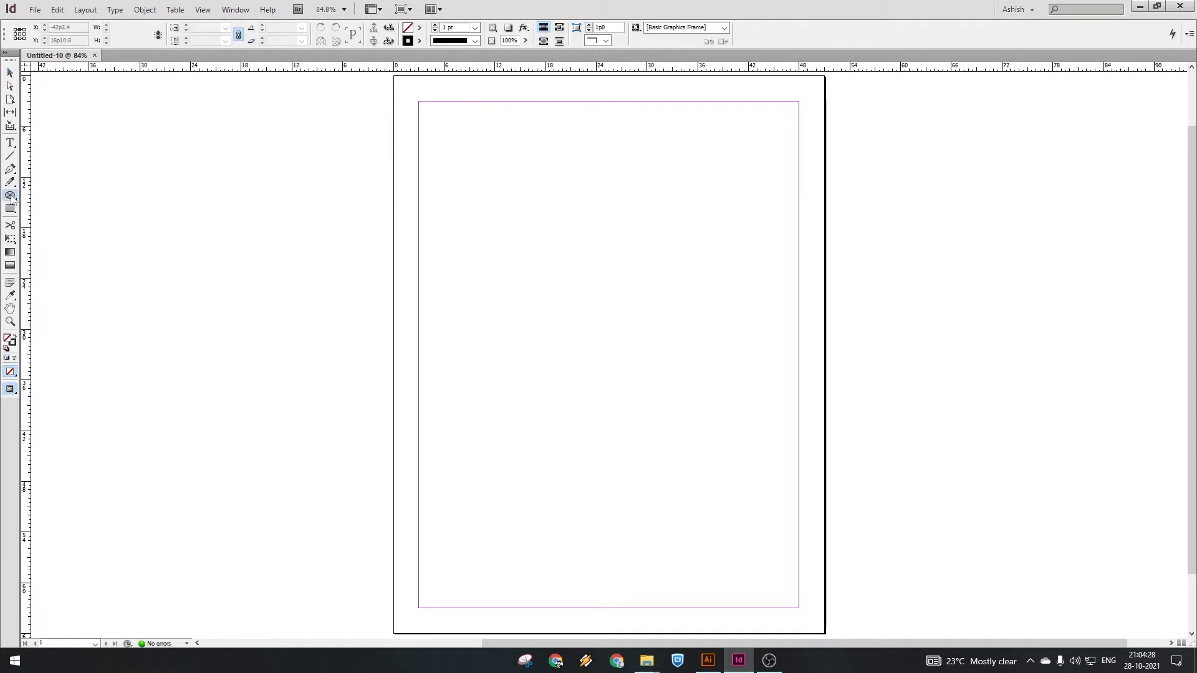
{"action": "right_click", "coordinate": [12, 197]}
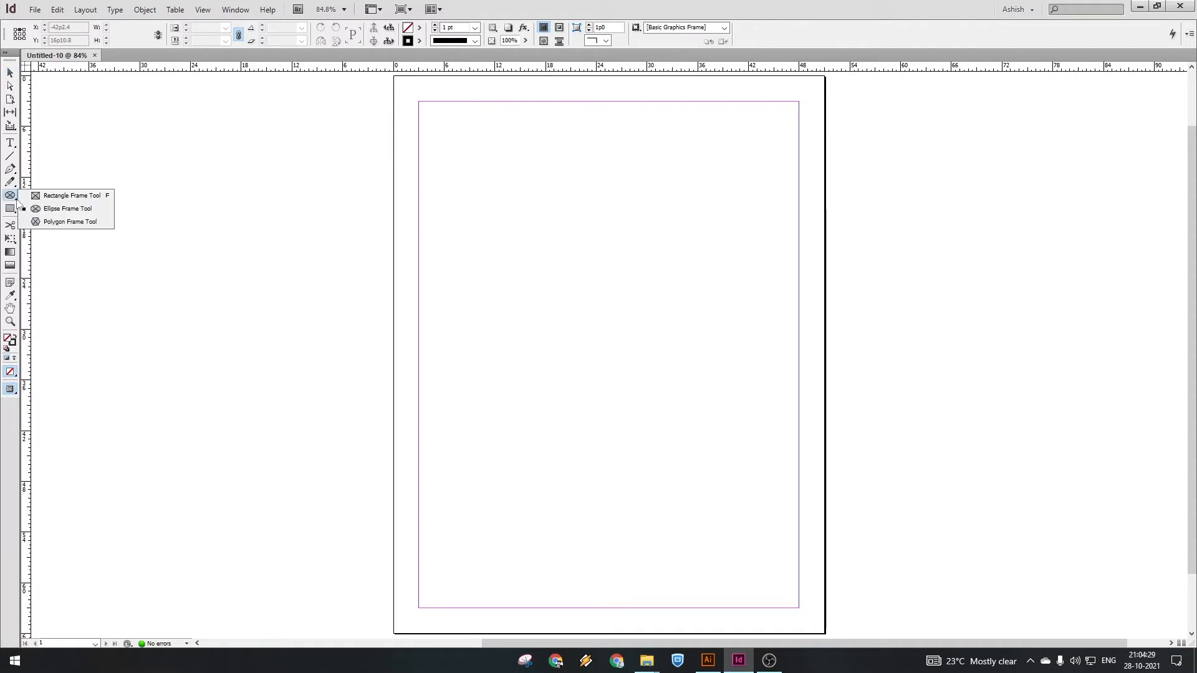
{"action": "left_click", "coordinate": [53, 197]}
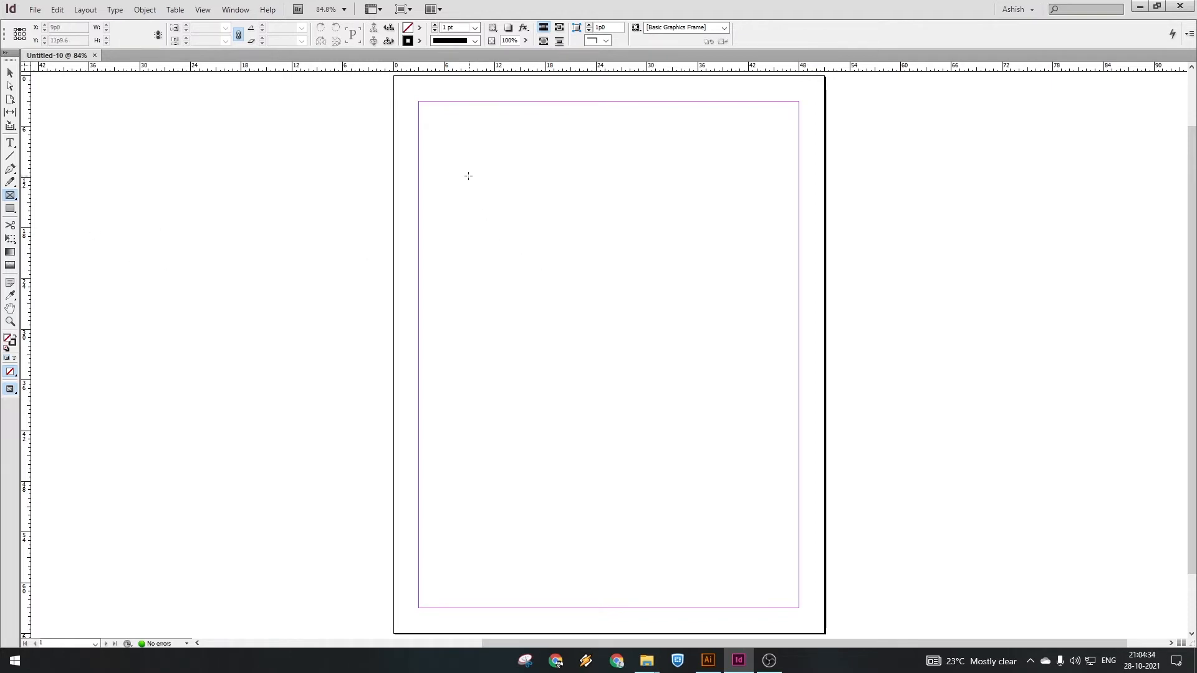
{"action": "left_click_drag", "start_coordinate": [466, 153], "coordinate": [583, 264]}
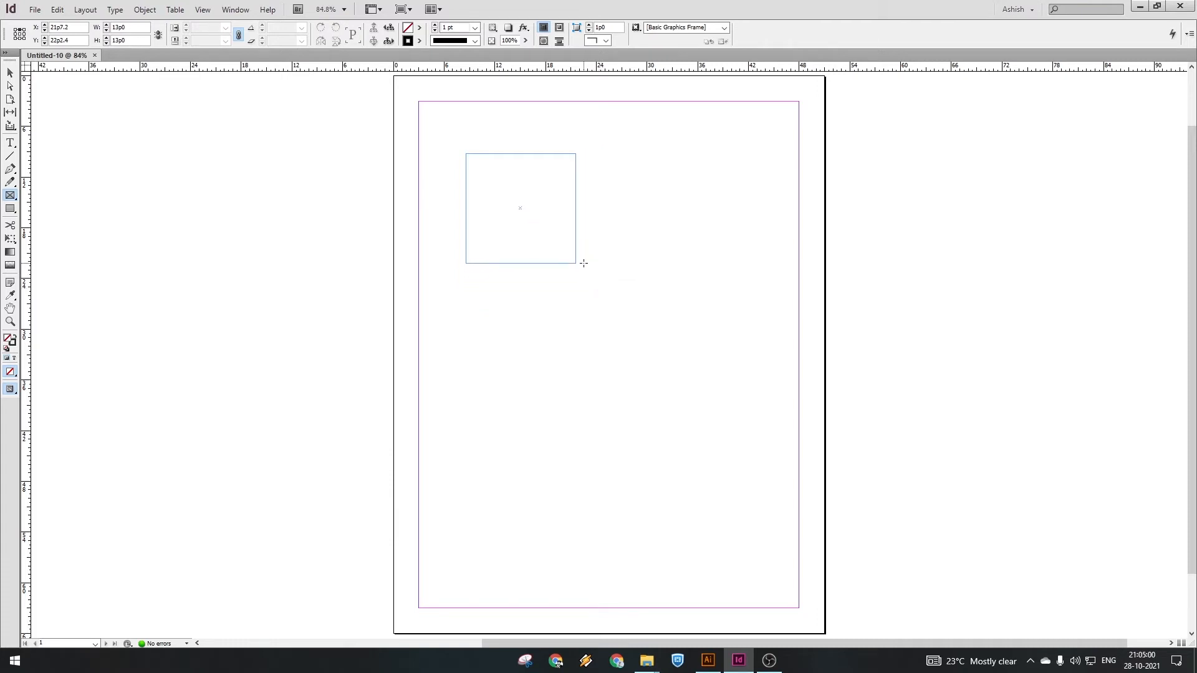
Step: Lower the frame's top edge and pull both sides outward to about 18p11 wide and 9p6 high
{"action": "left_click", "coordinate": [10, 73]}
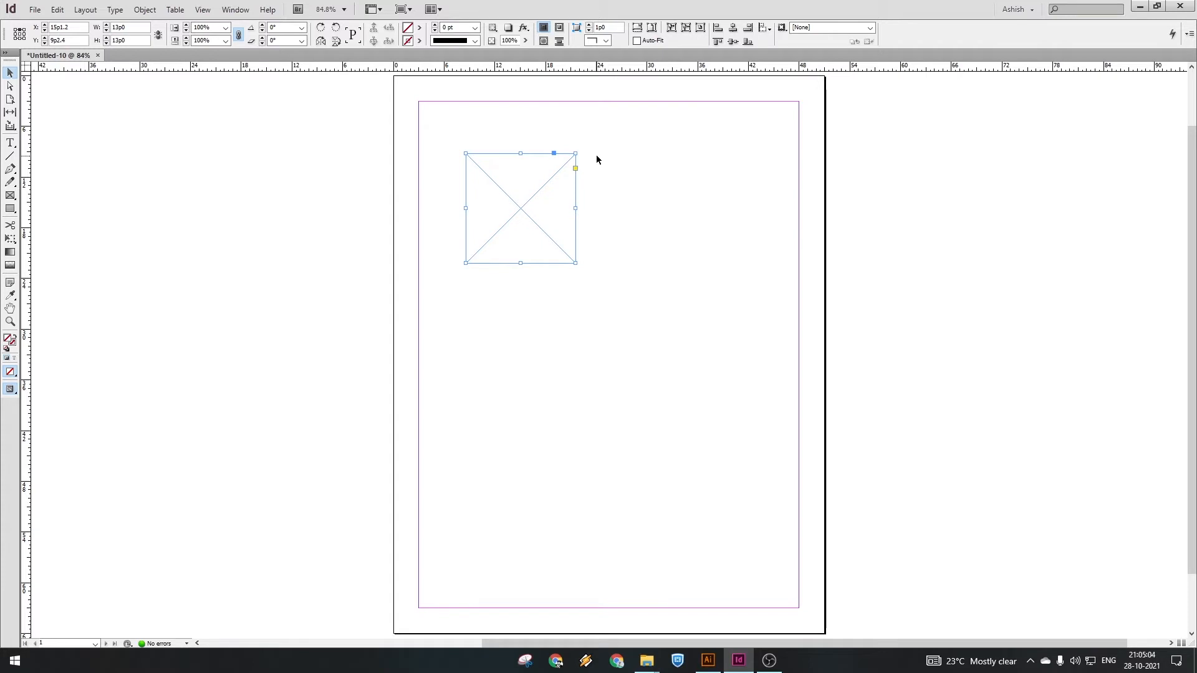
{"action": "scroll", "coordinate": [563, 140], "scroll_direction": "up", "scroll_amount": 2}
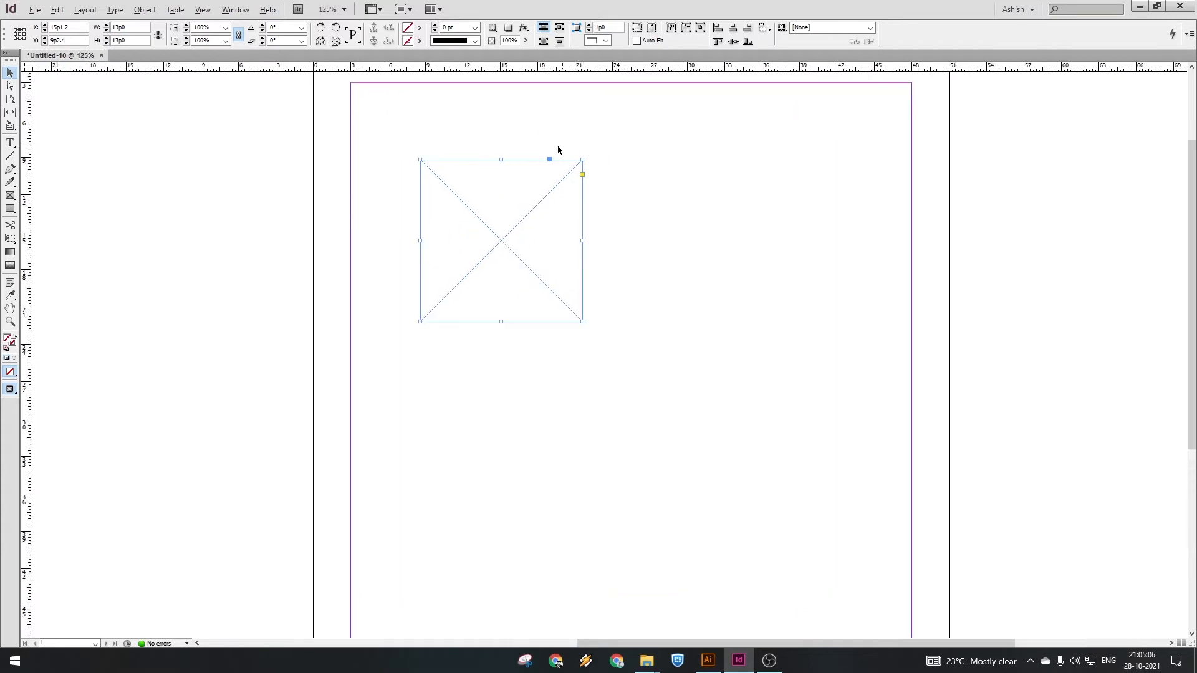
{"action": "scroll", "coordinate": [512, 155], "scroll_direction": "up", "scroll_amount": 2}
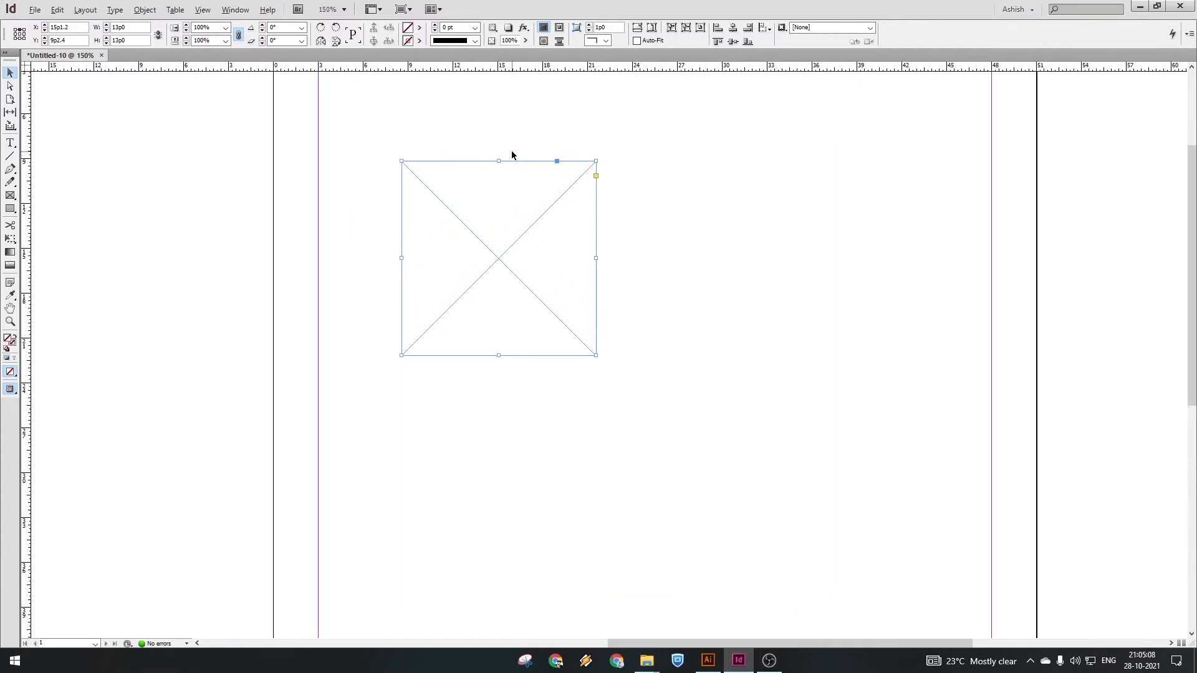
{"action": "key", "text": "alt"}
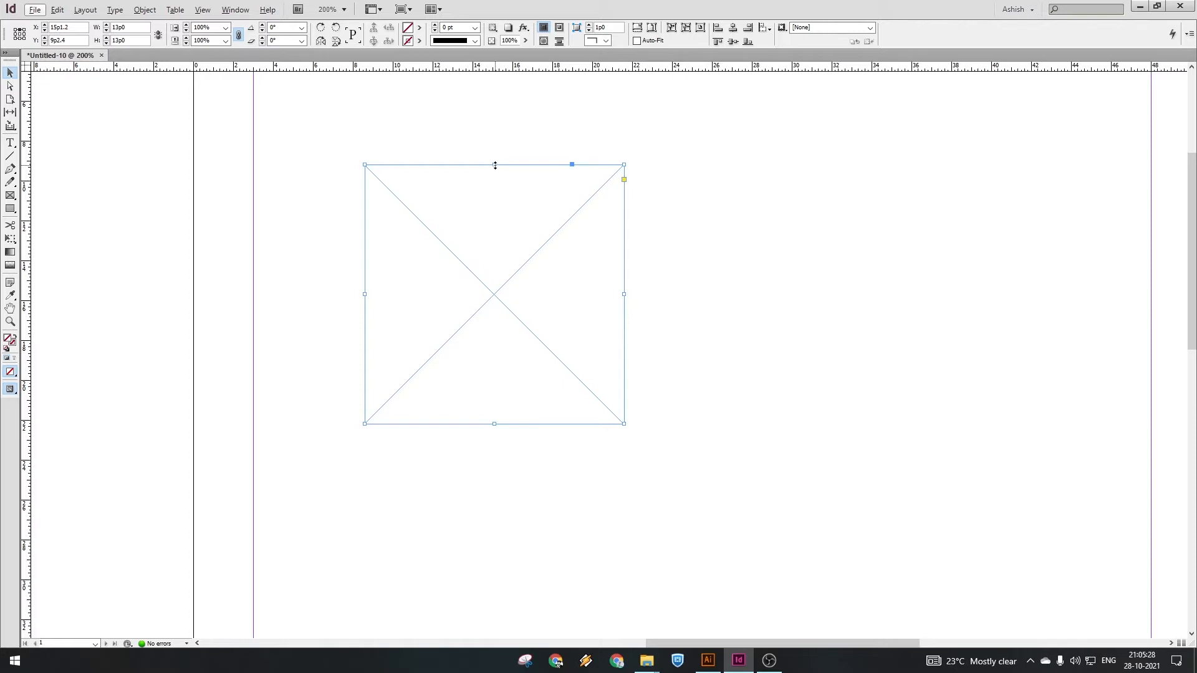
{"action": "left_click_drag", "start_coordinate": [495, 165], "coordinate": [498, 234]}
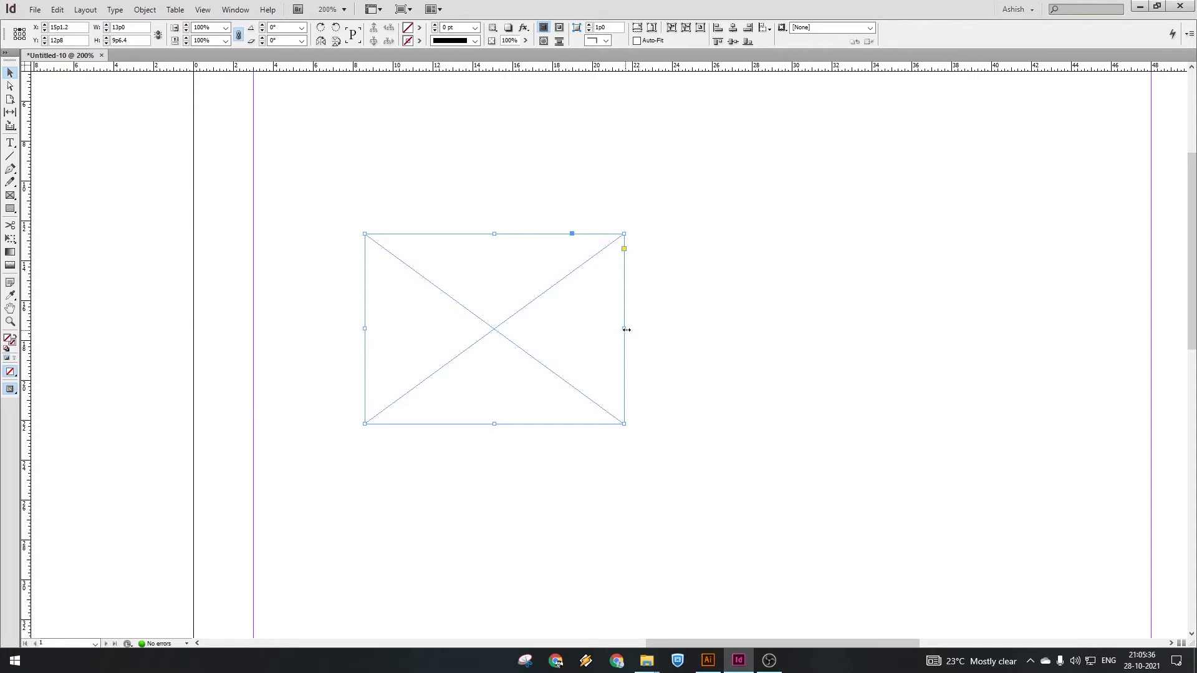
{"action": "left_click_drag", "start_coordinate": [627, 329], "coordinate": [708, 329]}
{"action": "left_click_drag", "start_coordinate": [365, 328], "coordinate": [331, 329]}
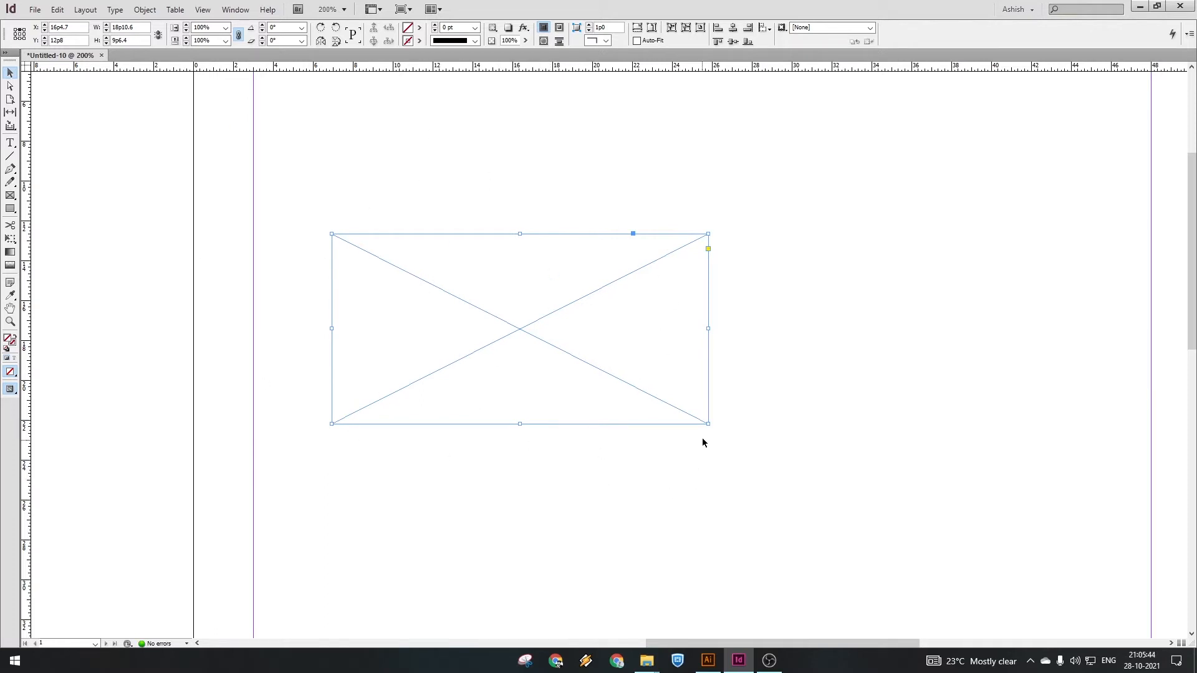
Step: Scale the frame down proportionally to about 13p3 by 6p8, place it in the page's upper-right area and deselect it
{"action": "left_click_drag", "start_coordinate": [708, 424], "coordinate": [635, 390]}
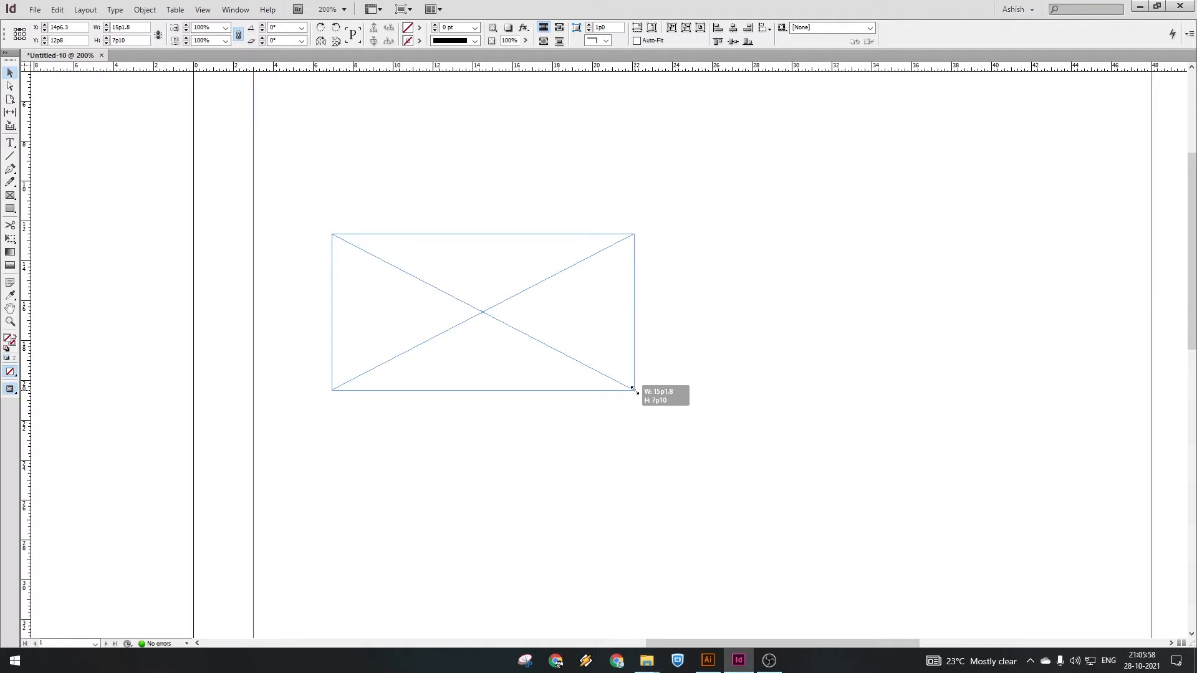
{"action": "mouse_move", "coordinate": [634, 390]}
{"action": "left_mouse_down"}
{"action": "mouse_move", "coordinate": [578, 290]}
{"action": "mouse_move", "coordinate": [617, 323]}
{"action": "mouse_move", "coordinate": [658, 391]}
{"action": "mouse_move", "coordinate": [580, 334]}
{"action": "mouse_move", "coordinate": [644, 387]}
{"action": "mouse_move", "coordinate": [598, 367]}
{"action": "mouse_move", "coordinate": [550, 323]}
{"action": "mouse_move", "coordinate": [629, 384]}
{"action": "left_mouse_up"}
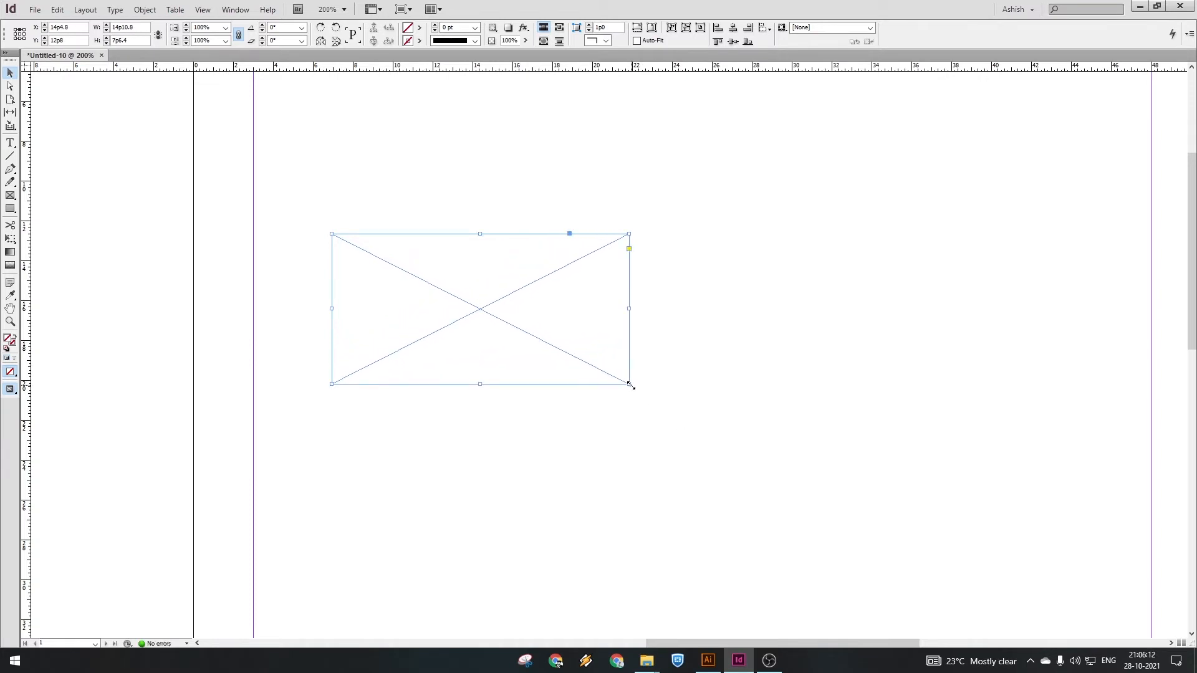
{"action": "left_click_drag", "start_coordinate": [630, 386], "coordinate": [517, 369]}
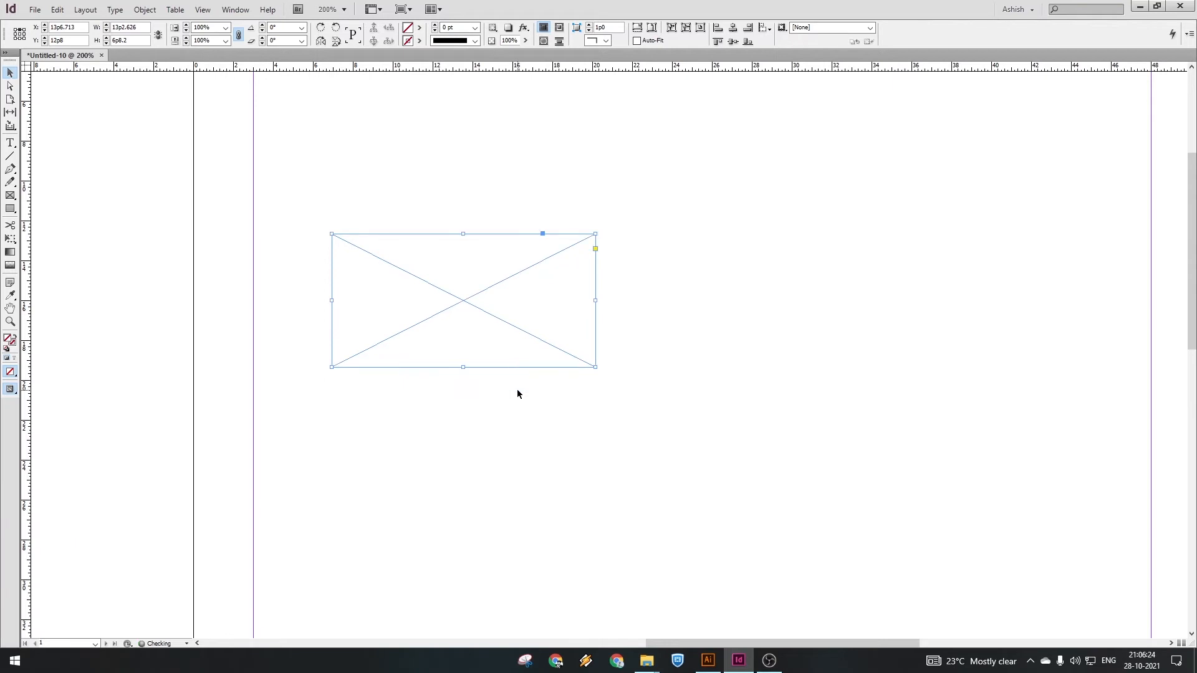
{"action": "left_click_drag", "start_coordinate": [467, 310], "coordinate": [871, 246]}
{"action": "left_click", "coordinate": [330, 180]}
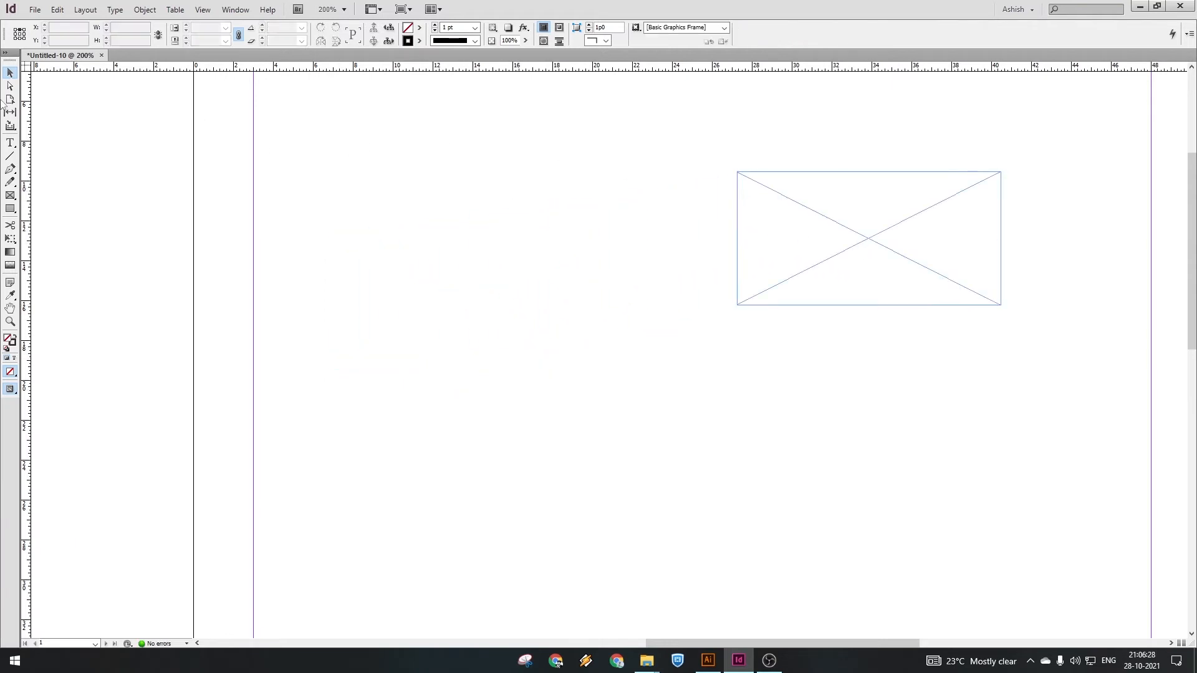
Step: Draw a second, square rectangle frame about 8p7 by 8p7 to the left of the wide frame
{"action": "left_click", "coordinate": [10, 196]}
{"action": "left_click_drag", "start_coordinate": [401, 181], "coordinate": [571, 363]}
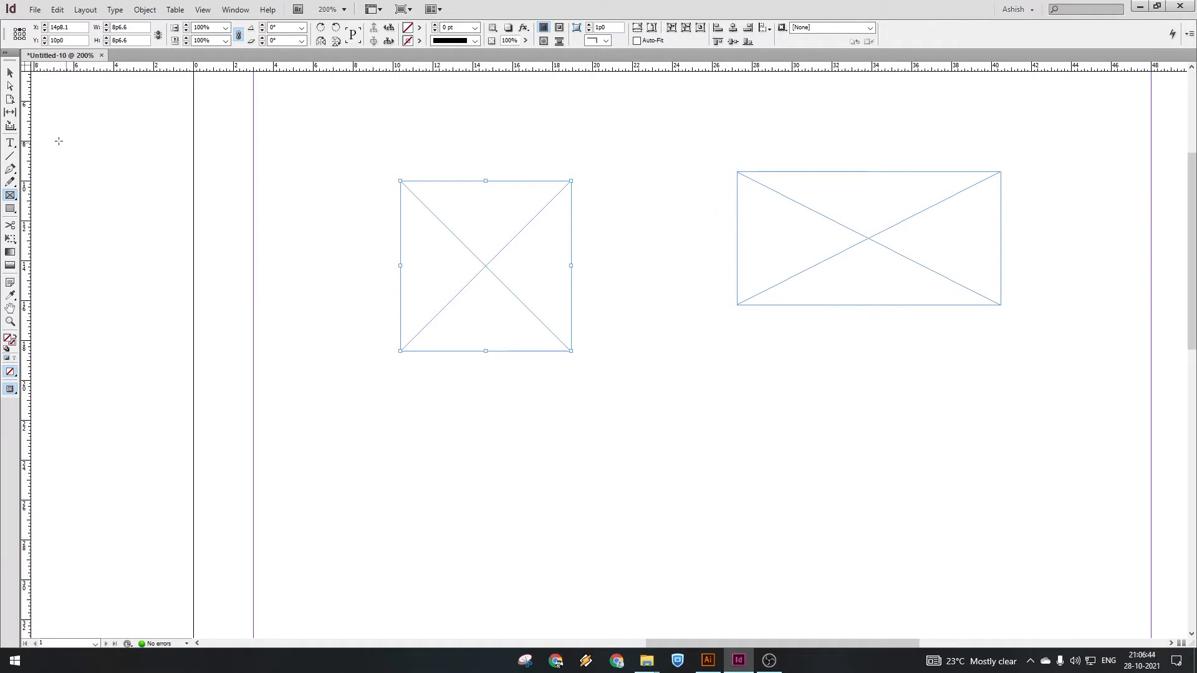
{"action": "left_click", "coordinate": [10, 73]}
Step: Change the ruler units on both axes to inches and check the selected square frame's width
{"action": "right_click", "coordinate": [30, 72]}
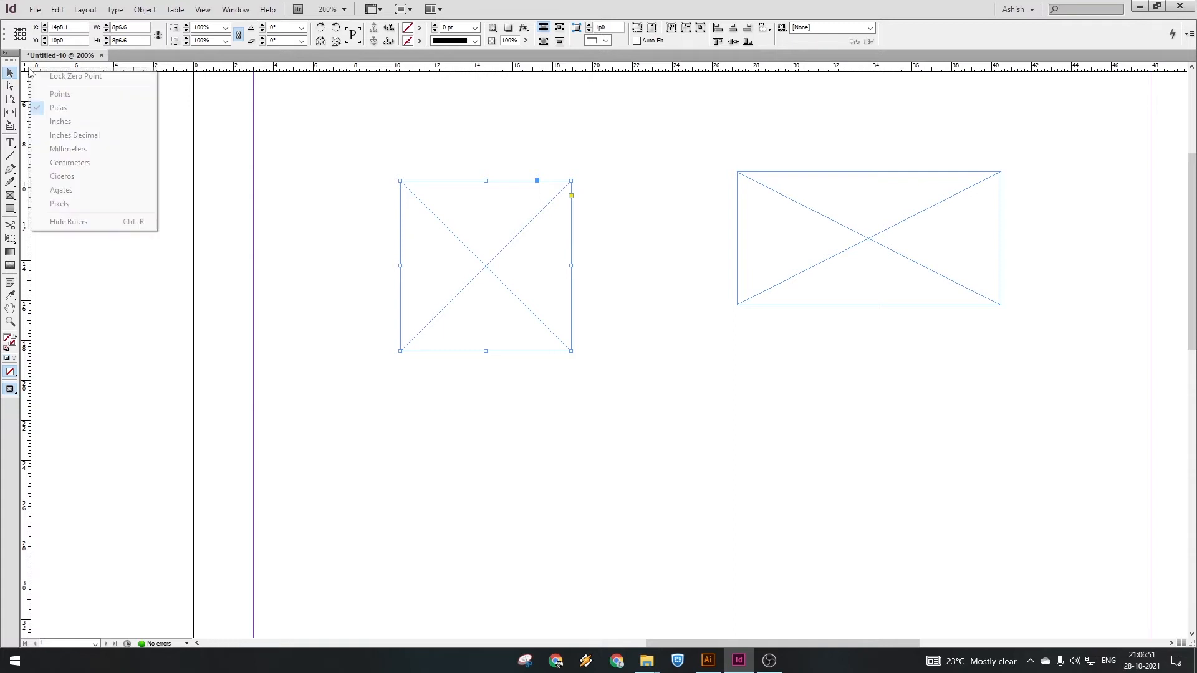
{"action": "left_click", "coordinate": [69, 128]}
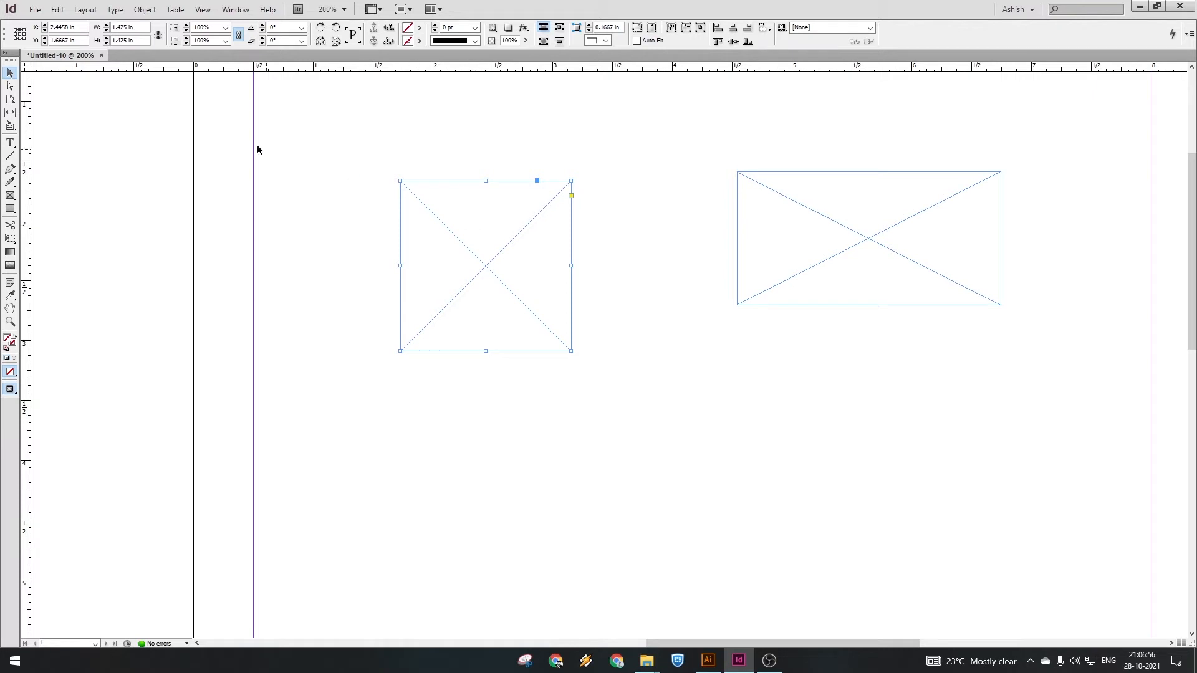
{"action": "left_click", "coordinate": [100, 29]}
{"action": "left_click", "coordinate": [127, 28]}
Step: Scale the square frame down proportionally to about 1.3 in and place it below the wide frame, aligned to its left edge
{"action": "mouse_move", "coordinate": [570, 352]}
{"action": "left_mouse_down"}
{"action": "mouse_move", "coordinate": [627, 415]}
{"action": "mouse_move", "coordinate": [517, 287]}
{"action": "mouse_move", "coordinate": [555, 336]}
{"action": "left_mouse_up"}
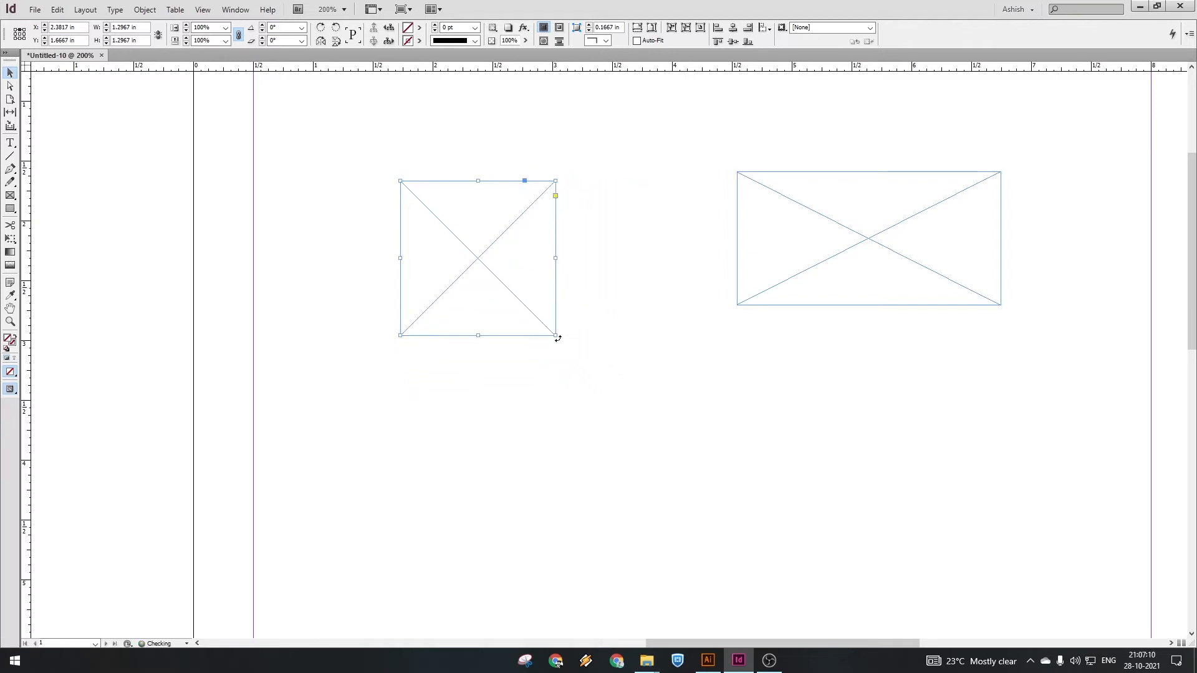
{"action": "left_click_drag", "start_coordinate": [529, 275], "coordinate": [847, 395]}
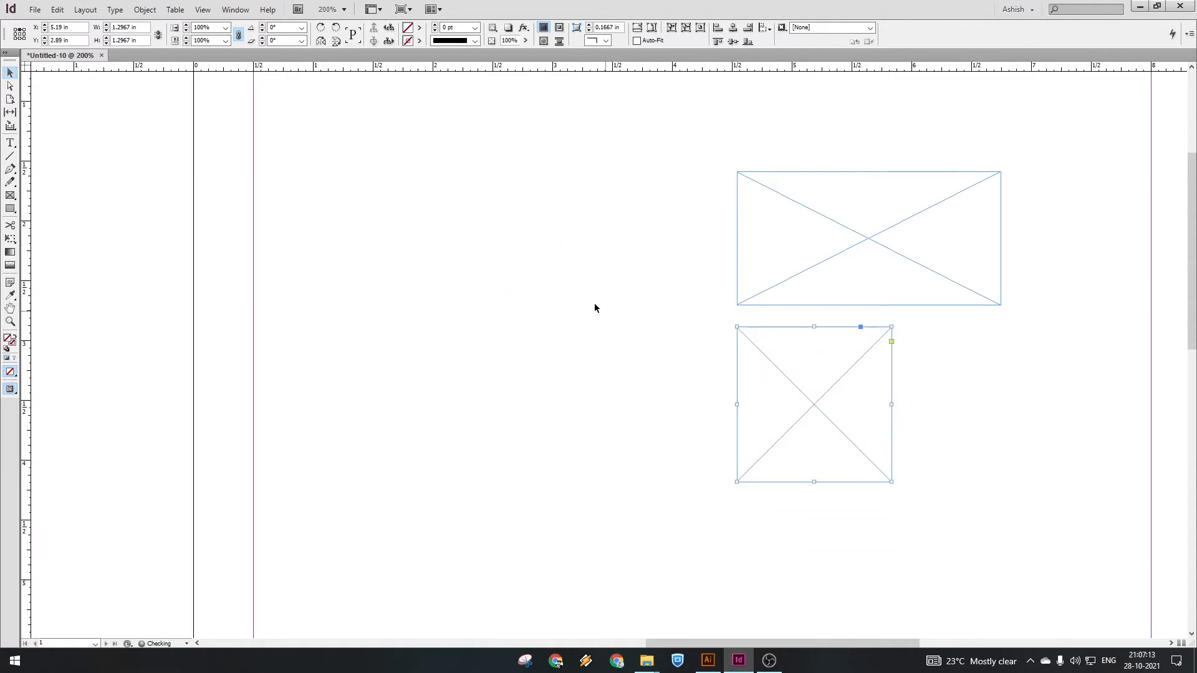
{"action": "left_click", "coordinate": [407, 222]}
Step: Create a rectangle frame exactly 2 in wide and 2 in high to the left of the existing frames
{"action": "left_click", "coordinate": [10, 196]}
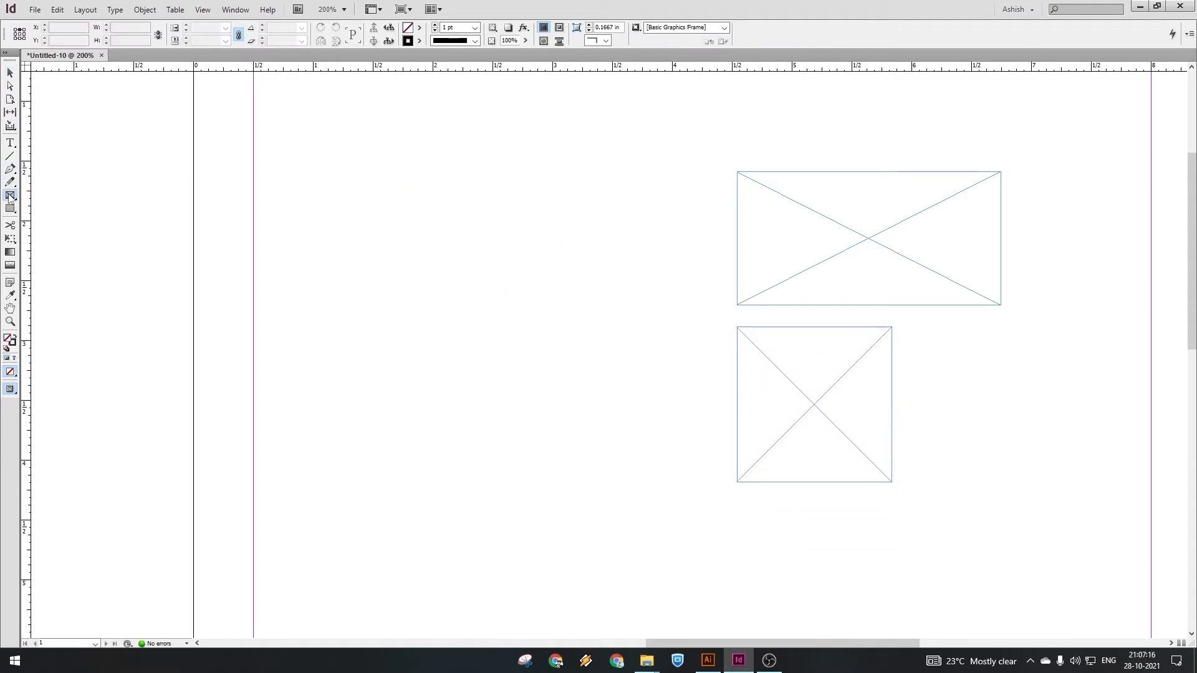
{"action": "left_click", "coordinate": [439, 215]}
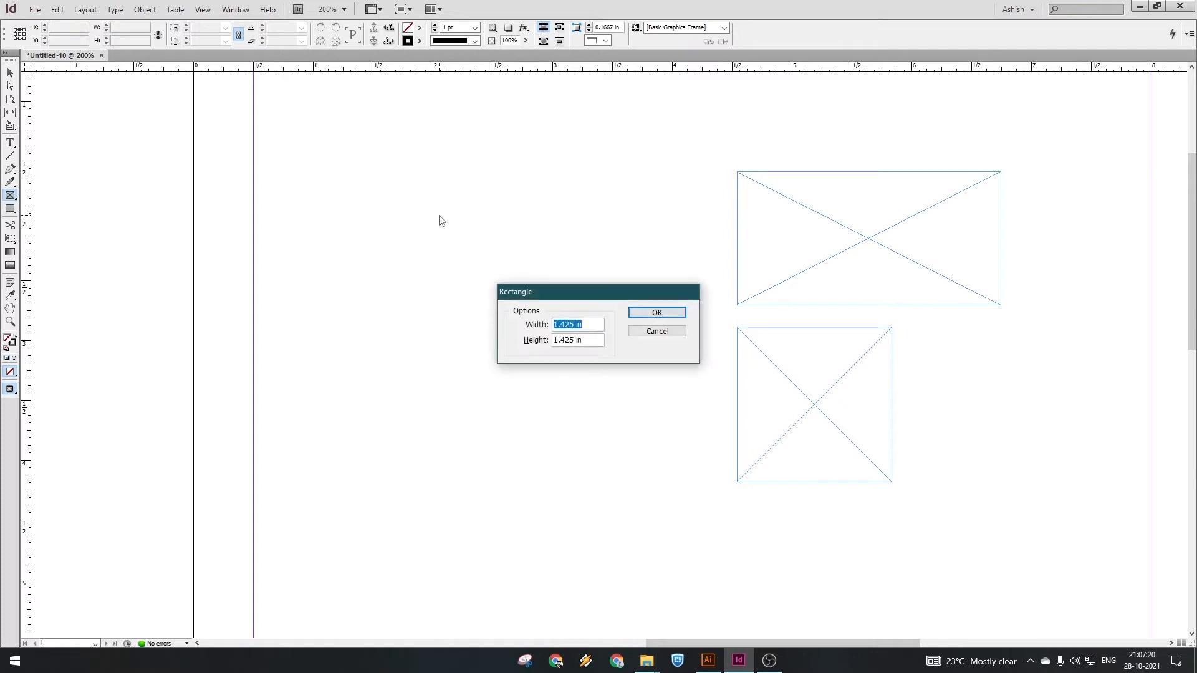
{"action": "left_click_drag", "start_coordinate": [581, 293], "coordinate": [499, 217]}
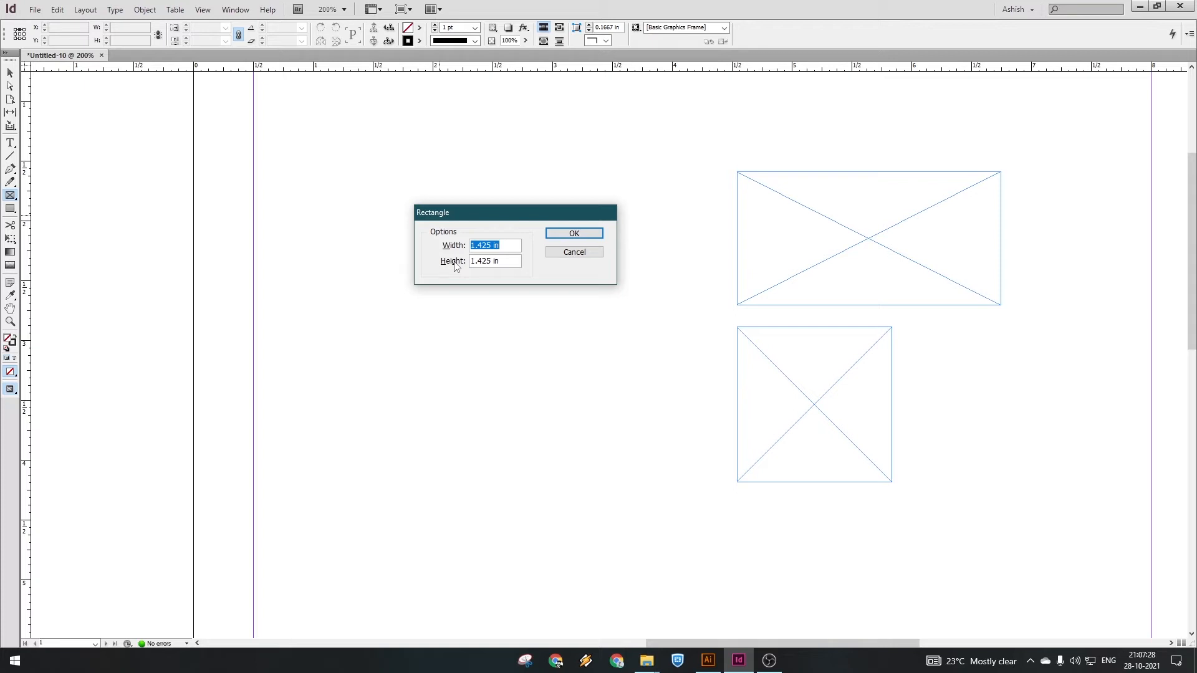
{"action": "type", "text": "2"}
{"action": "key", "text": "Tab"}
{"action": "type", "text": "2"}
{"action": "left_click", "coordinate": [591, 240]}
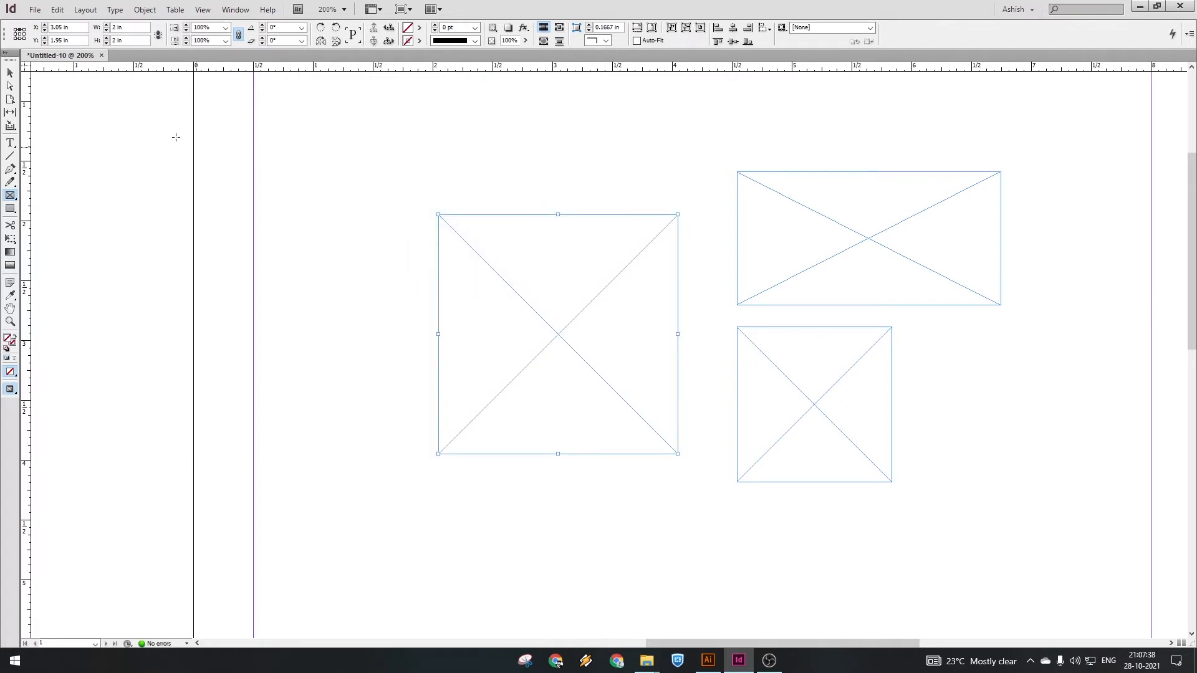
Step: Move the 2 in square frame up and to the left, and delete it
{"action": "left_click", "coordinate": [10, 73]}
{"action": "left_click_drag", "start_coordinate": [616, 415], "coordinate": [523, 354]}
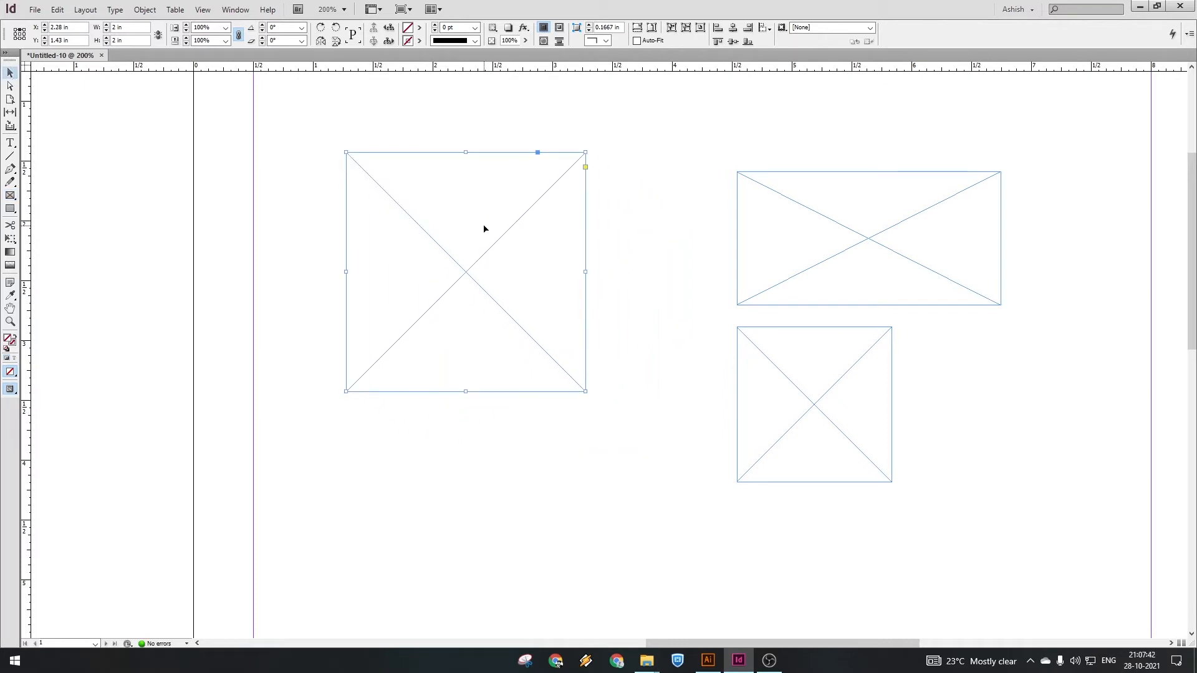
{"action": "key", "text": "Delete"}
Step: Create a rectangle frame 2 in wide and 4 in high, and move it up and left beside the existing frames
{"action": "key", "text": "f"}
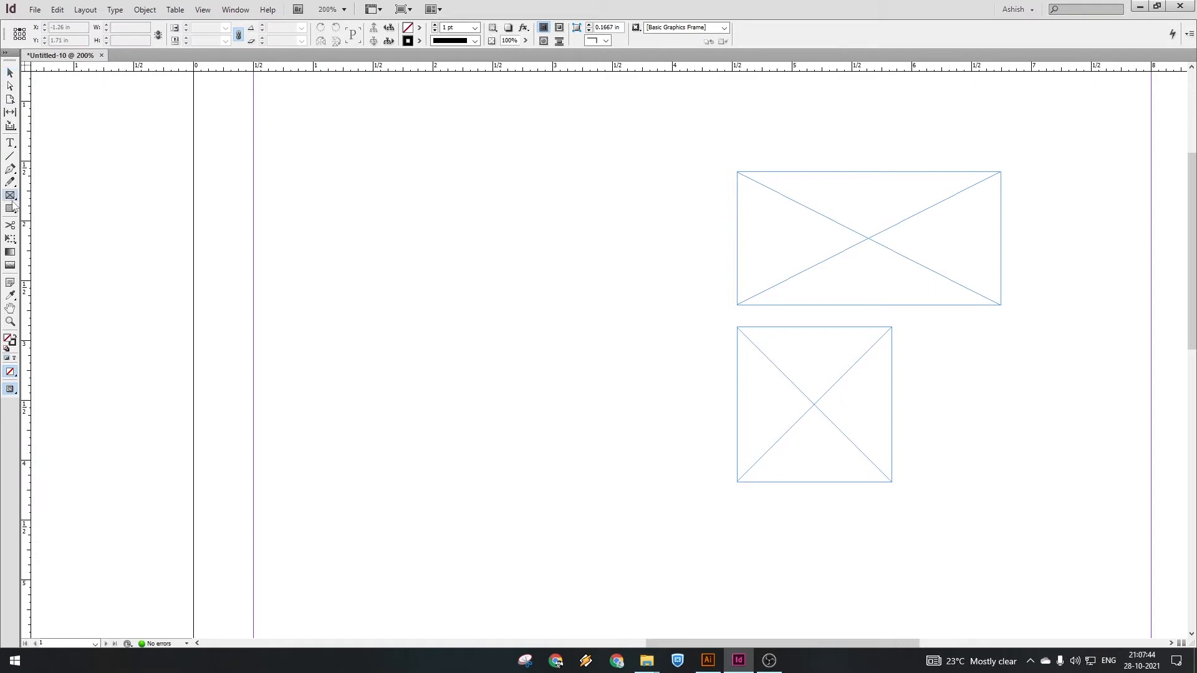
{"action": "left_click", "coordinate": [433, 235]}
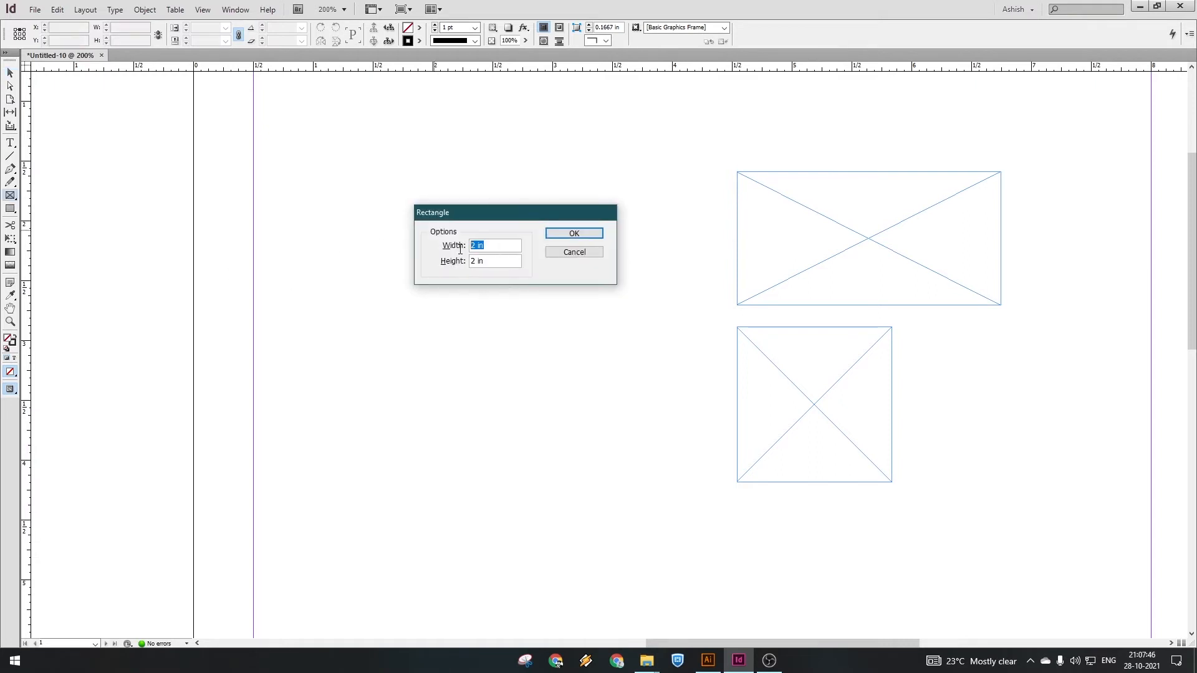
{"action": "key", "text": "Tab"}
{"action": "type", "text": "4 in"}
{"action": "key", "text": "Return"}
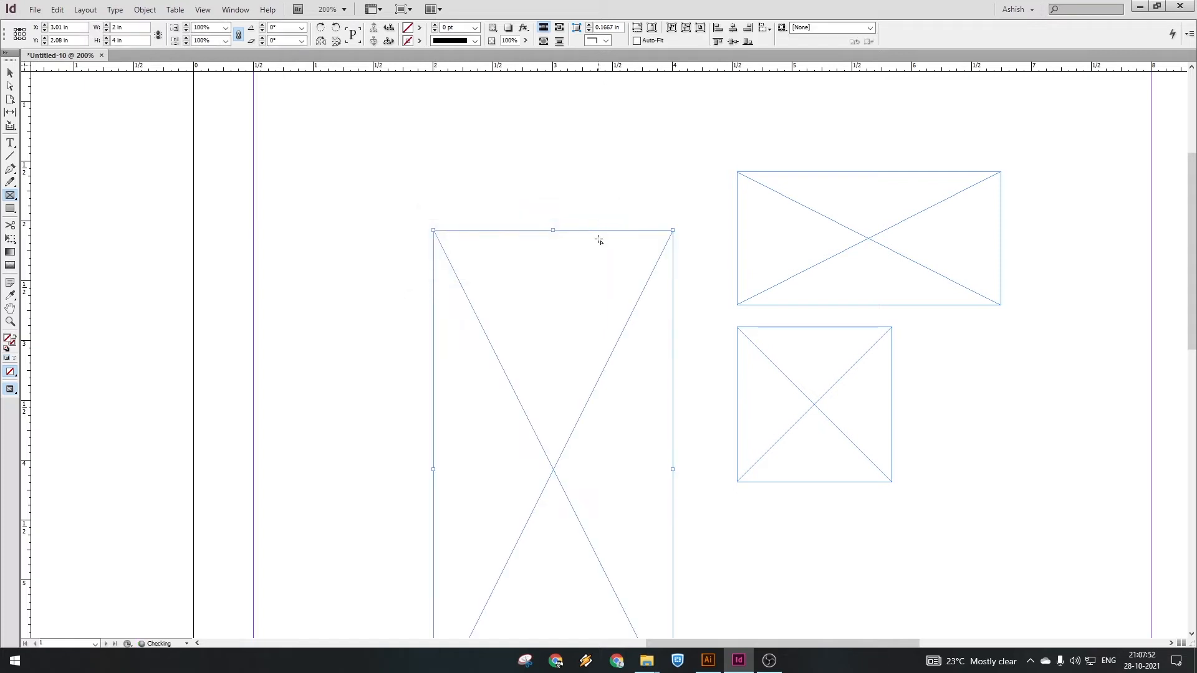
{"action": "left_click", "coordinate": [9, 72]}
{"action": "left_click_drag", "start_coordinate": [517, 339], "coordinate": [453, 240]}
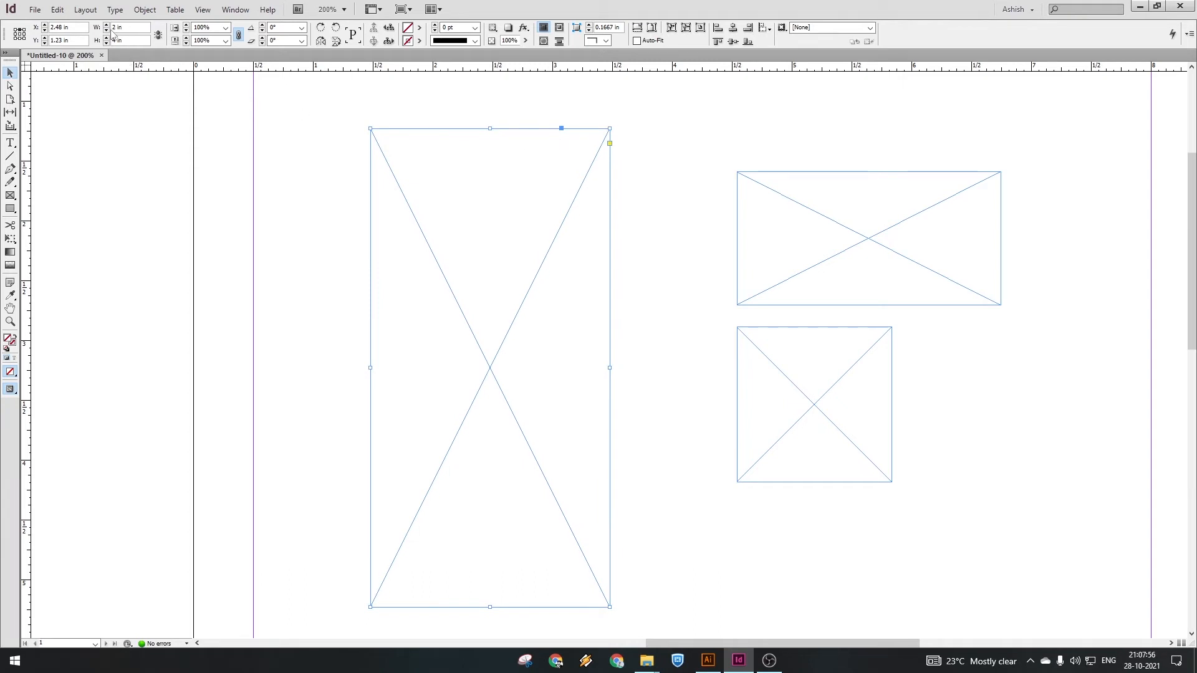
Step: Shorten the tall frame from its top edge to about 2 in high, move it to the page's upper-left area and deselect it
{"action": "triple_click", "coordinate": [127, 29]}
{"action": "triple_click", "coordinate": [124, 40]}
{"action": "left_click_drag", "start_coordinate": [492, 129], "coordinate": [497, 369]}
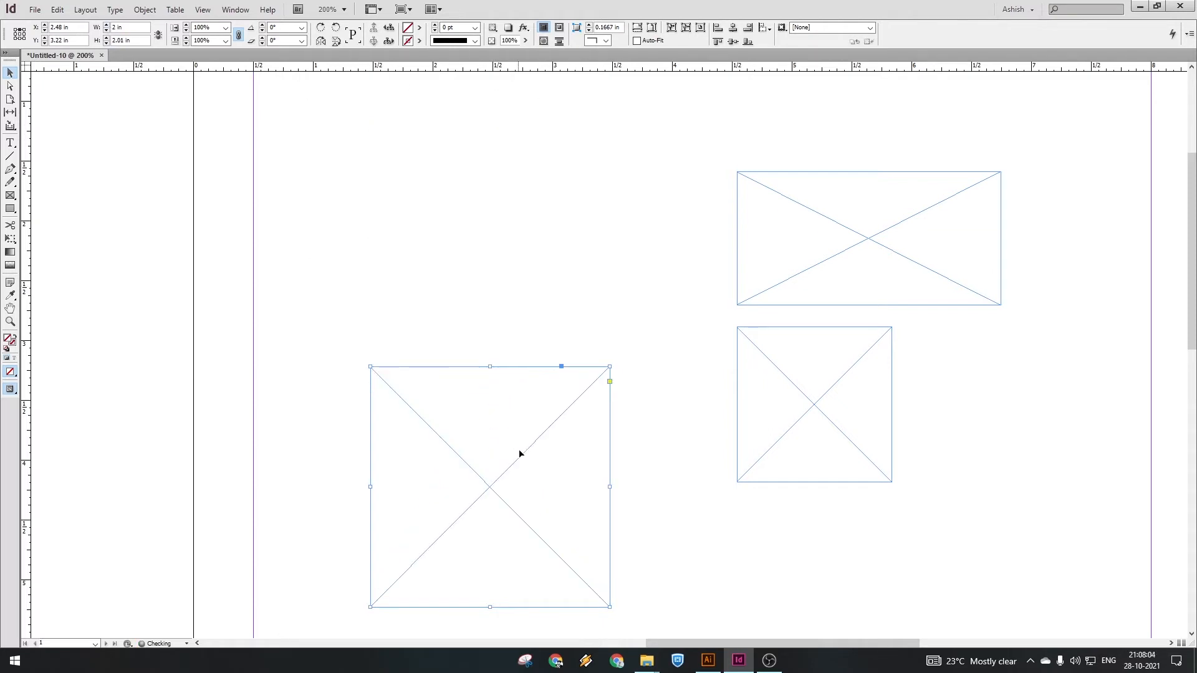
{"action": "left_click_drag", "start_coordinate": [550, 478], "coordinate": [515, 307]}
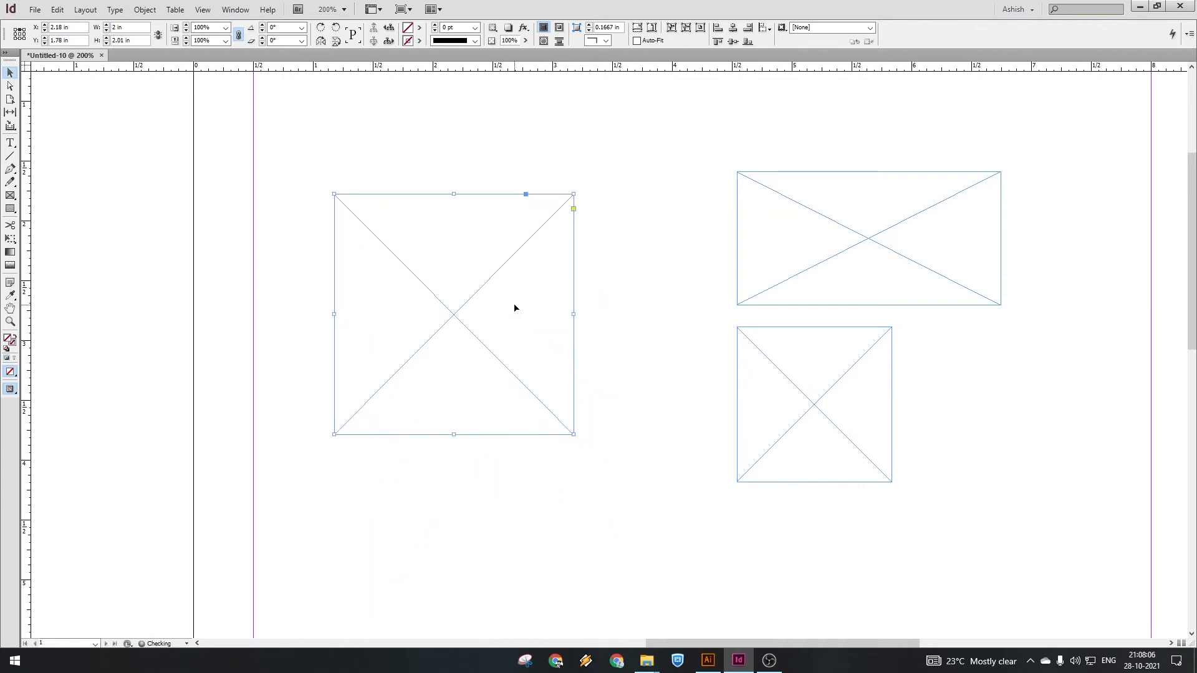
{"action": "left_click_drag", "start_coordinate": [476, 342], "coordinate": [467, 260]}
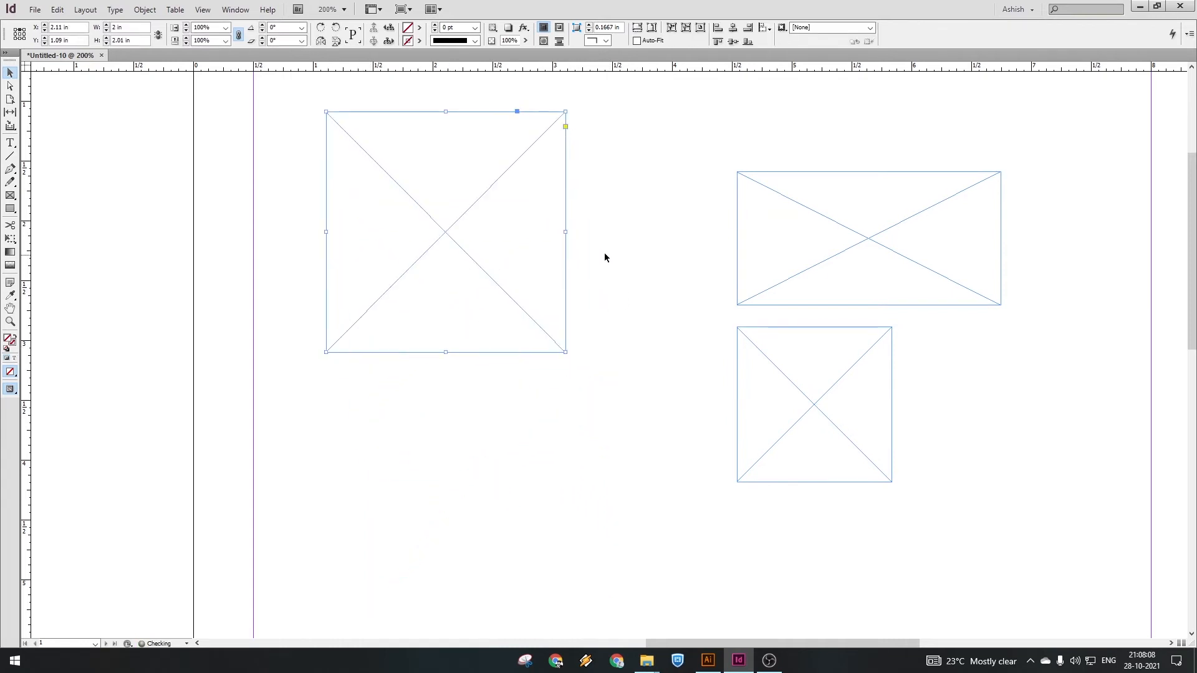
{"action": "left_click", "coordinate": [604, 247]}
Step: Draw a circular ellipse frame about 1.09 in across below the large square frame, and move it right and down
{"action": "scroll", "coordinate": [605, 247], "scroll_direction": "down", "scroll_amount": 1}
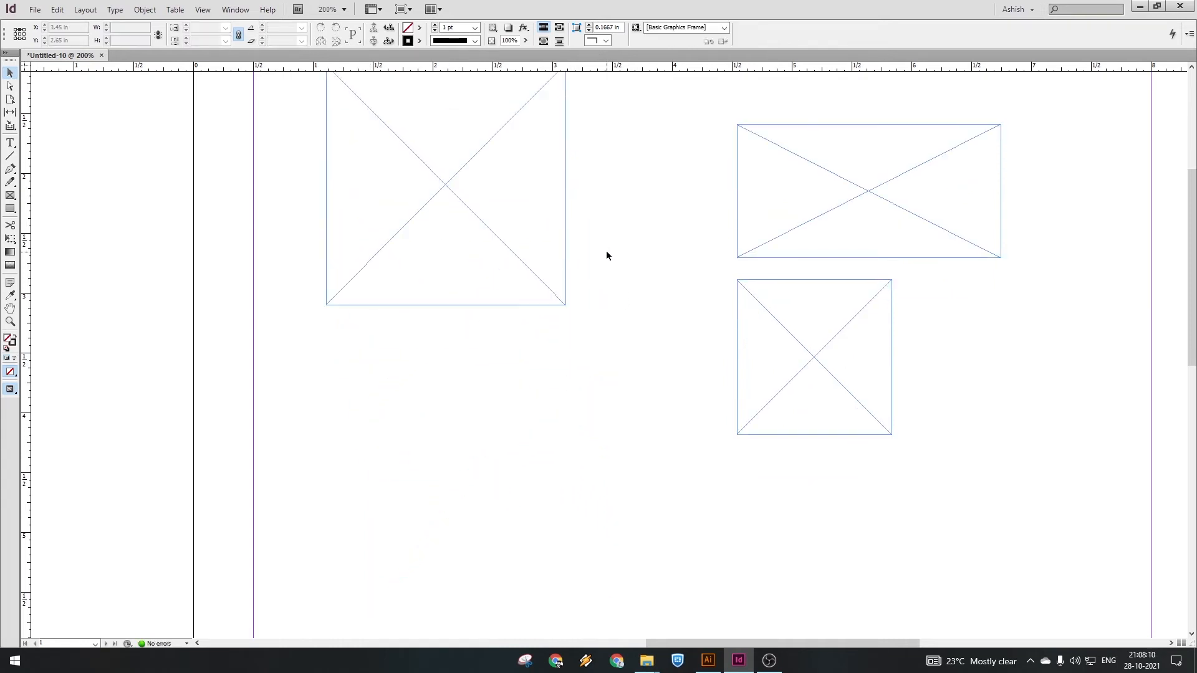
{"action": "scroll", "coordinate": [347, 390], "scroll_direction": "down", "scroll_amount": 2}
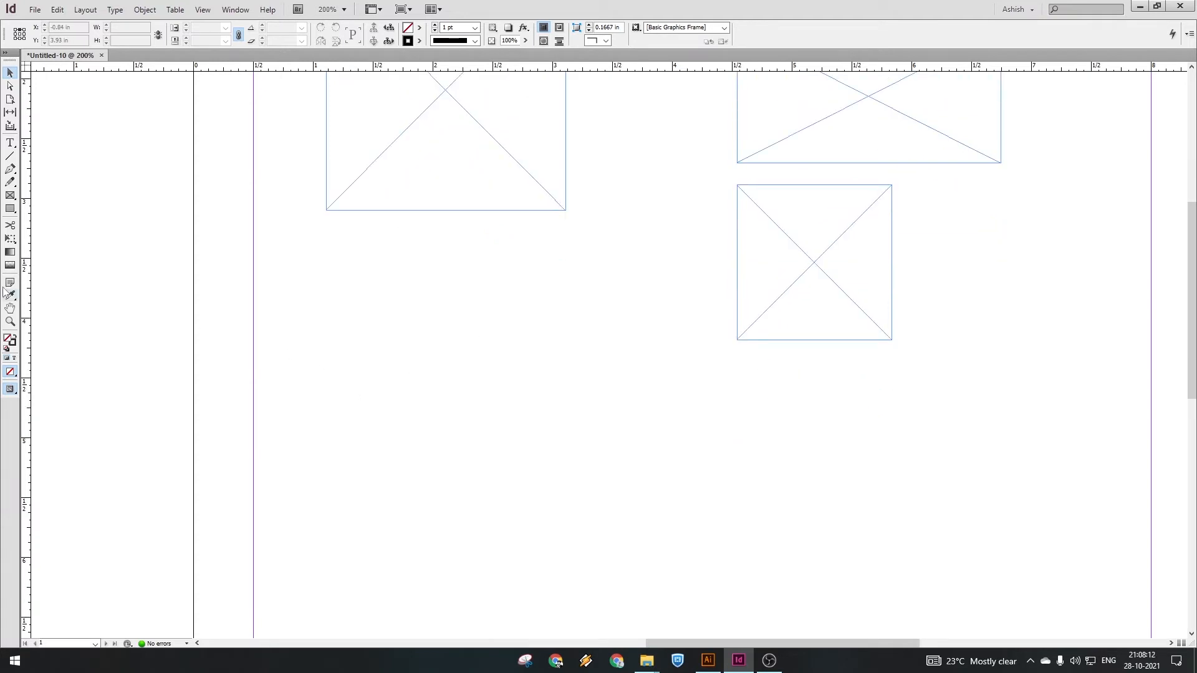
{"action": "left_click", "coordinate": [10, 196]}
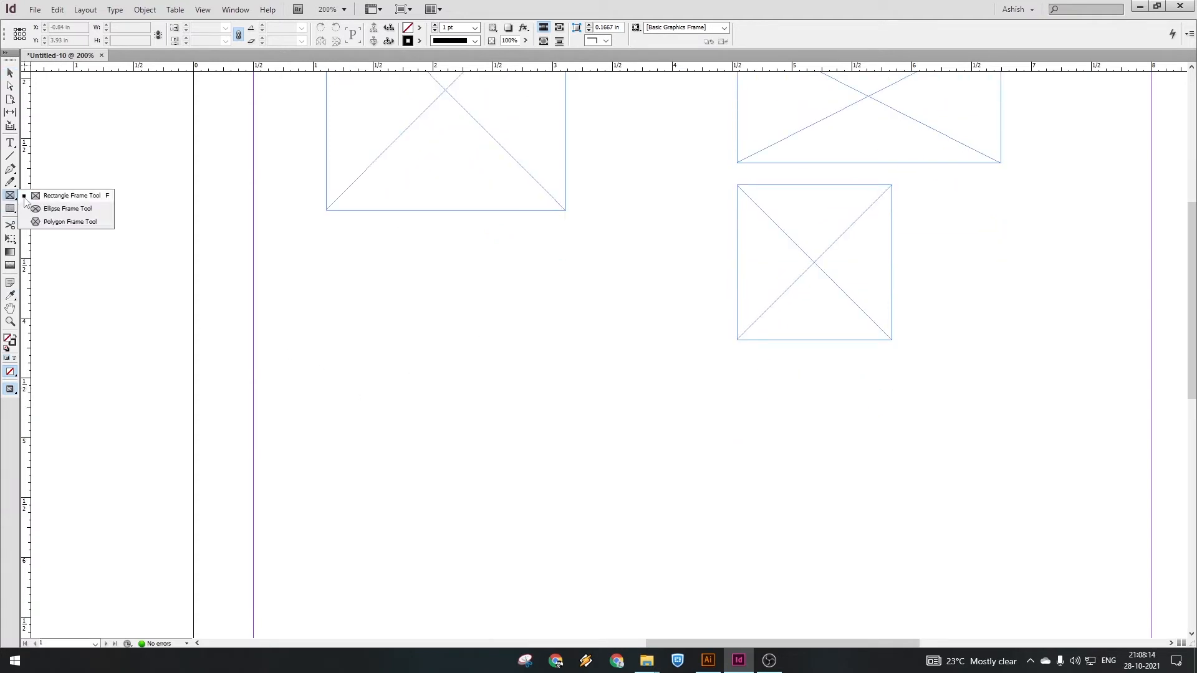
{"action": "left_click", "coordinate": [61, 210]}
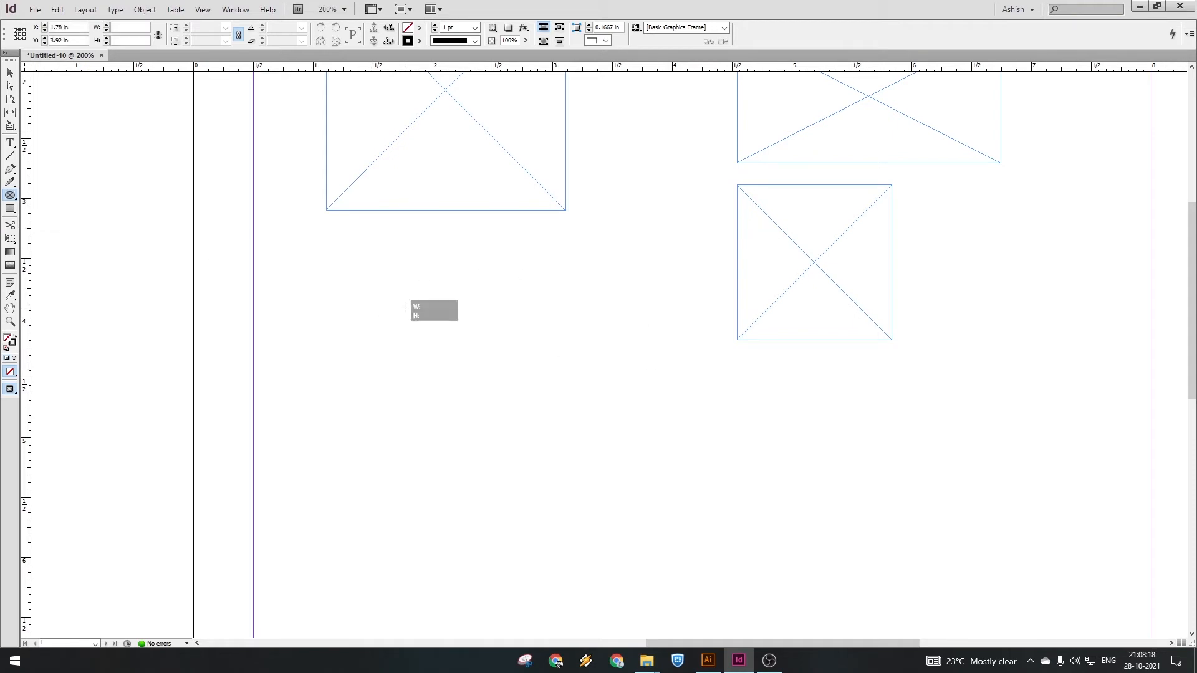
{"action": "left_click_drag", "start_coordinate": [406, 308], "coordinate": [537, 445]}
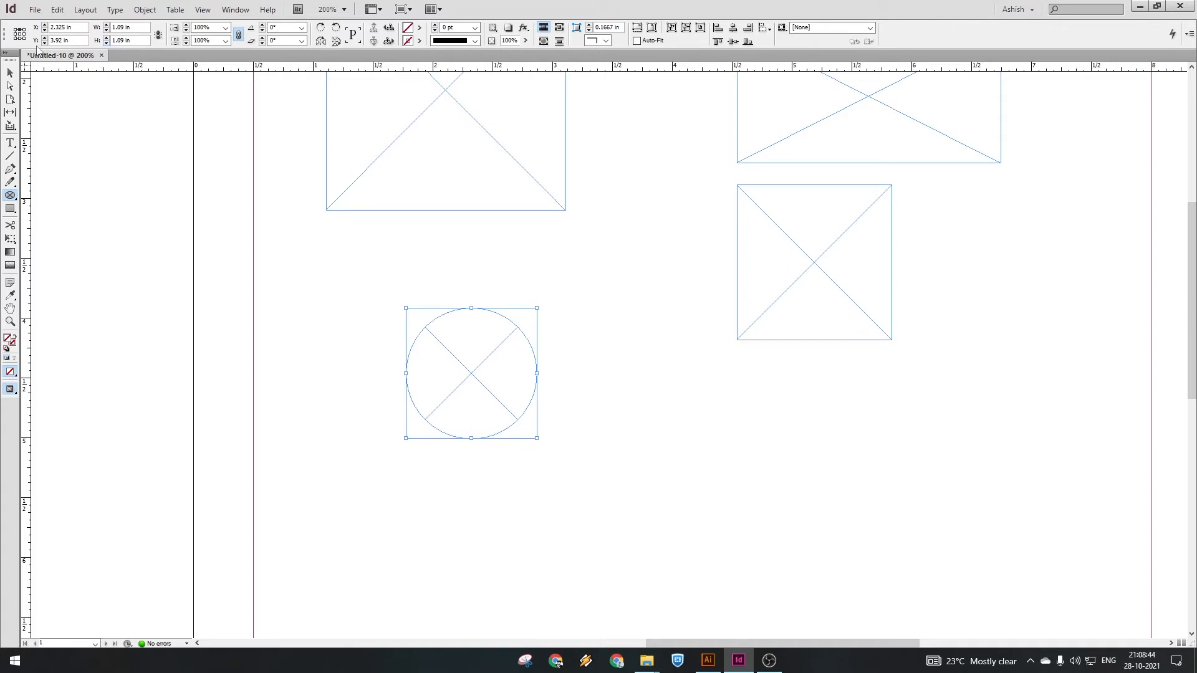
{"action": "left_click", "coordinate": [10, 73]}
{"action": "left_click_drag", "start_coordinate": [521, 364], "coordinate": [659, 424]}
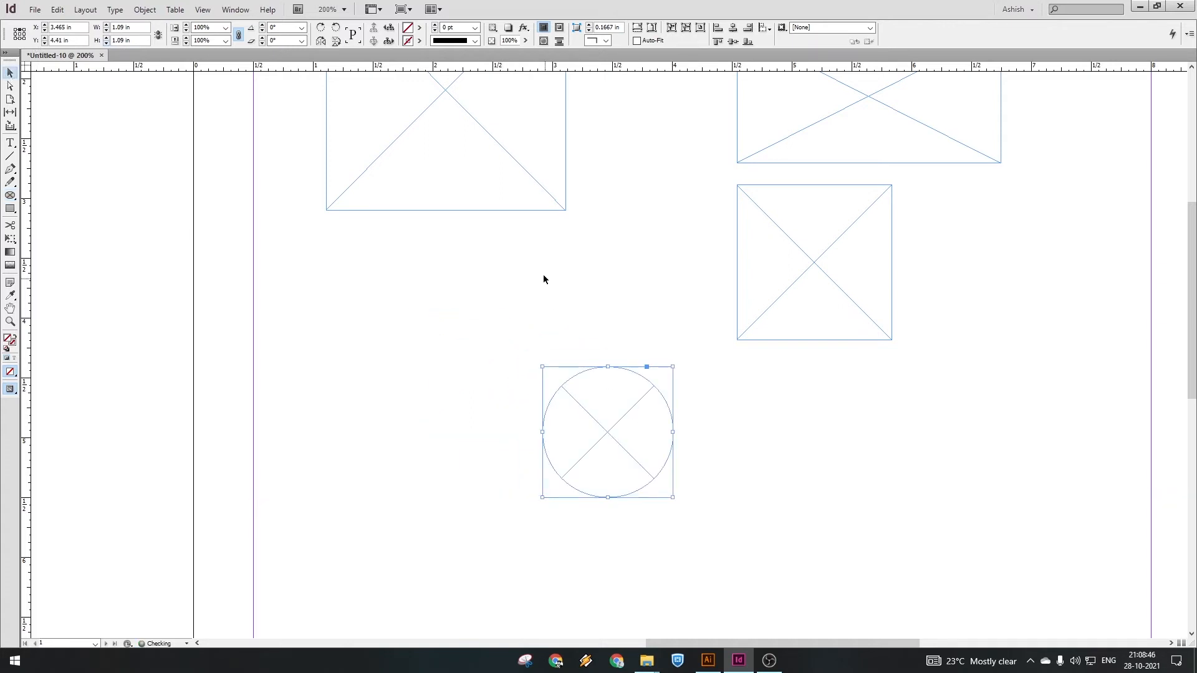
{"action": "left_click", "coordinate": [544, 275]}
Step: Create an ellipse frame exactly 1 in wide and 1 in high, and move it slightly left and down
{"action": "left_click", "coordinate": [10, 195]}
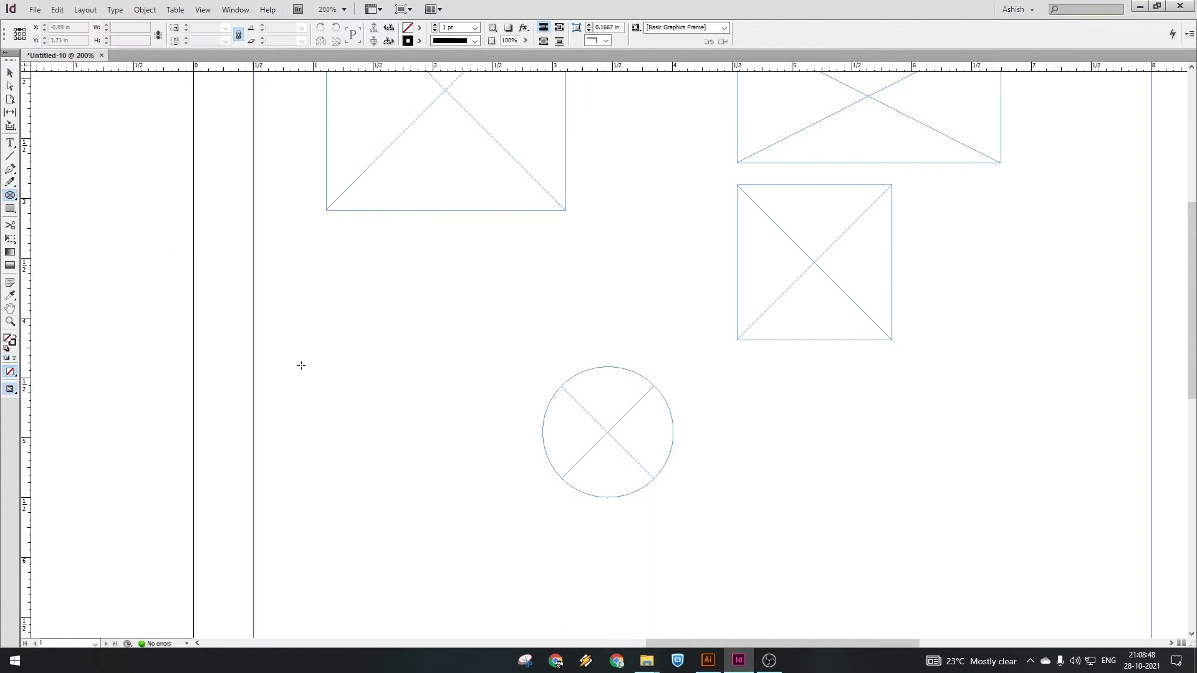
{"action": "left_click", "coordinate": [413, 302]}
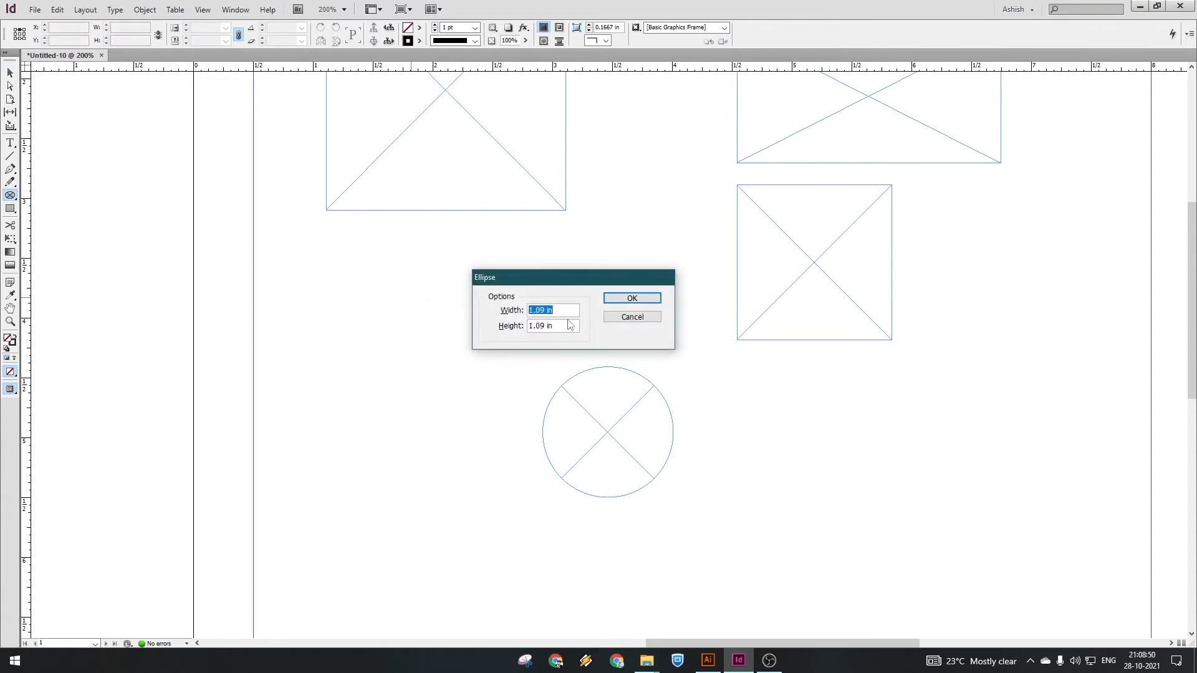
{"action": "type", "text": "1"}
{"action": "key", "text": "Tab"}
{"action": "type", "text": "1"}
{"action": "key", "text": "Return"}
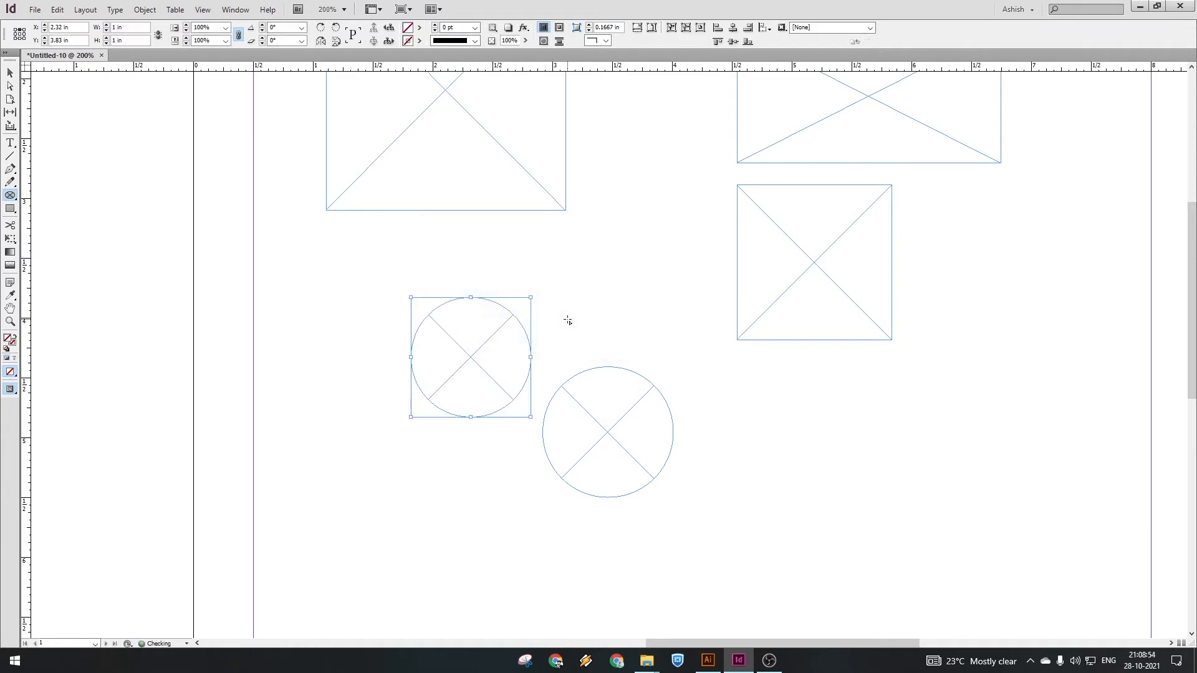
{"action": "left_click", "coordinate": [10, 75]}
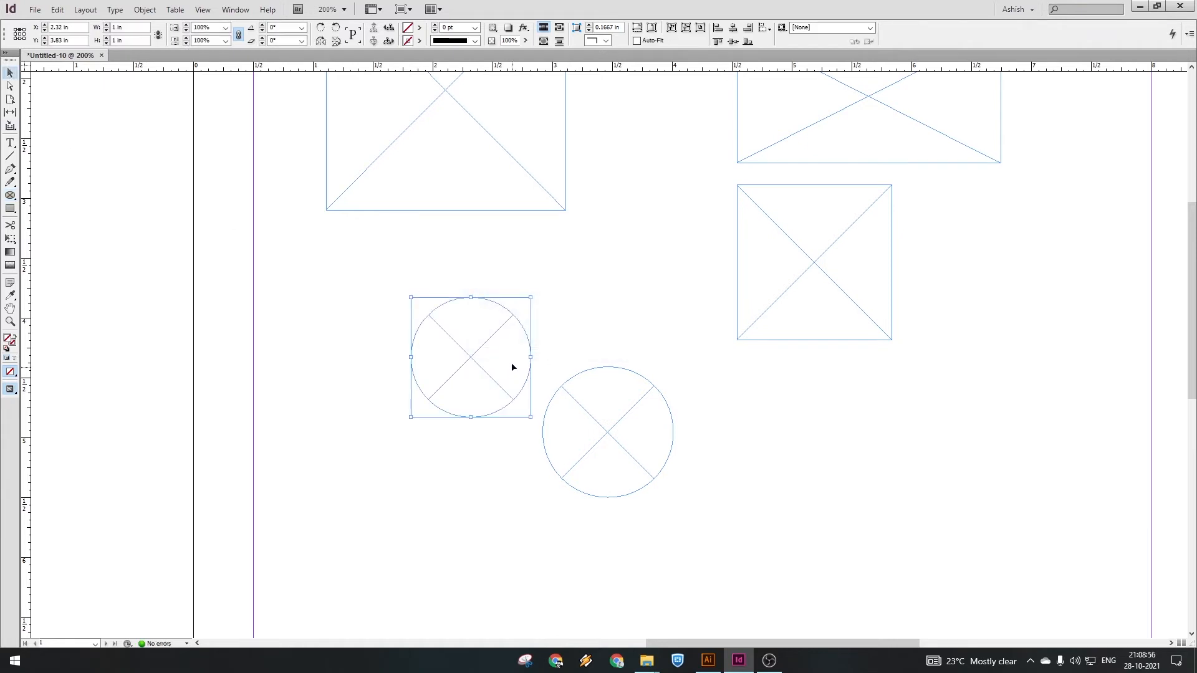
{"action": "left_click_drag", "start_coordinate": [513, 358], "coordinate": [466, 380]}
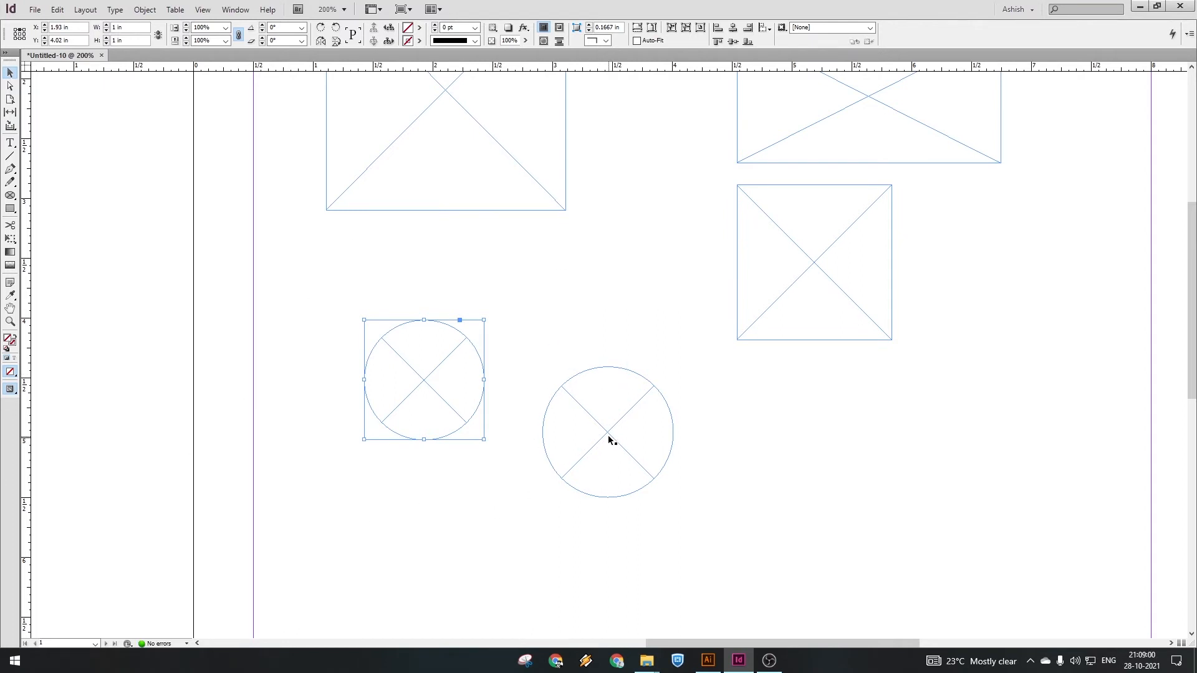
Step: Move both circular frames to the page's right side and the smaller square frame into the cleared area below the large square
{"action": "left_click_drag", "start_coordinate": [609, 440], "coordinate": [963, 440]}
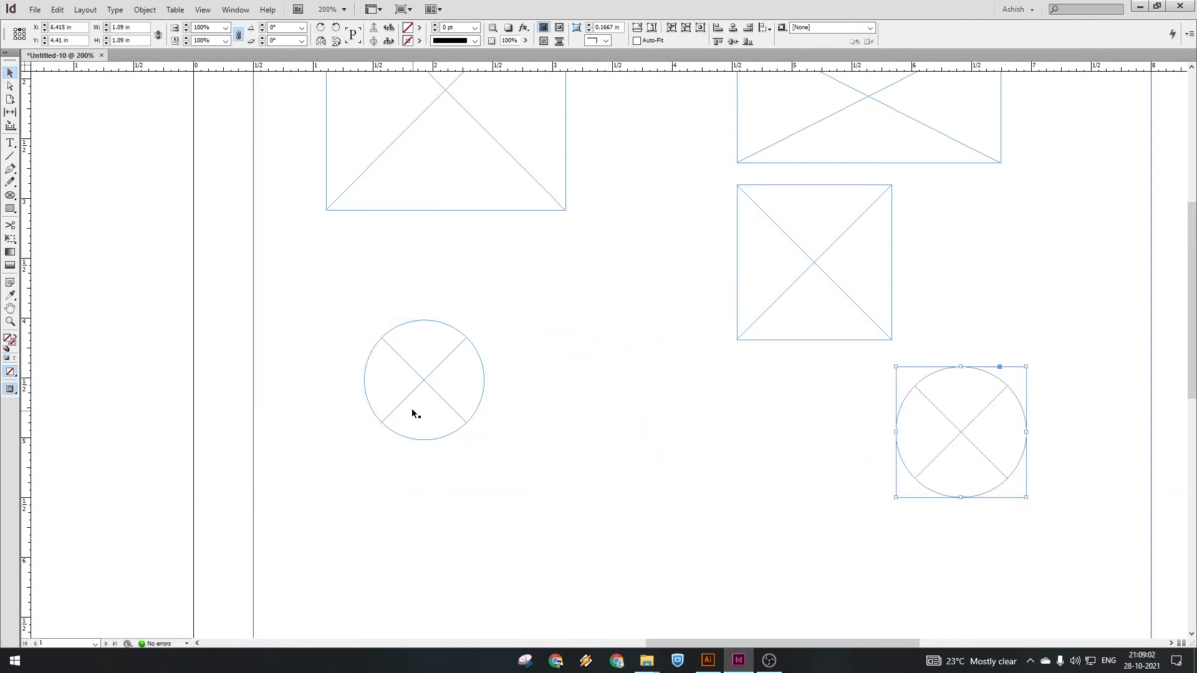
{"action": "left_click_drag", "start_coordinate": [474, 392], "coordinate": [1091, 271]}
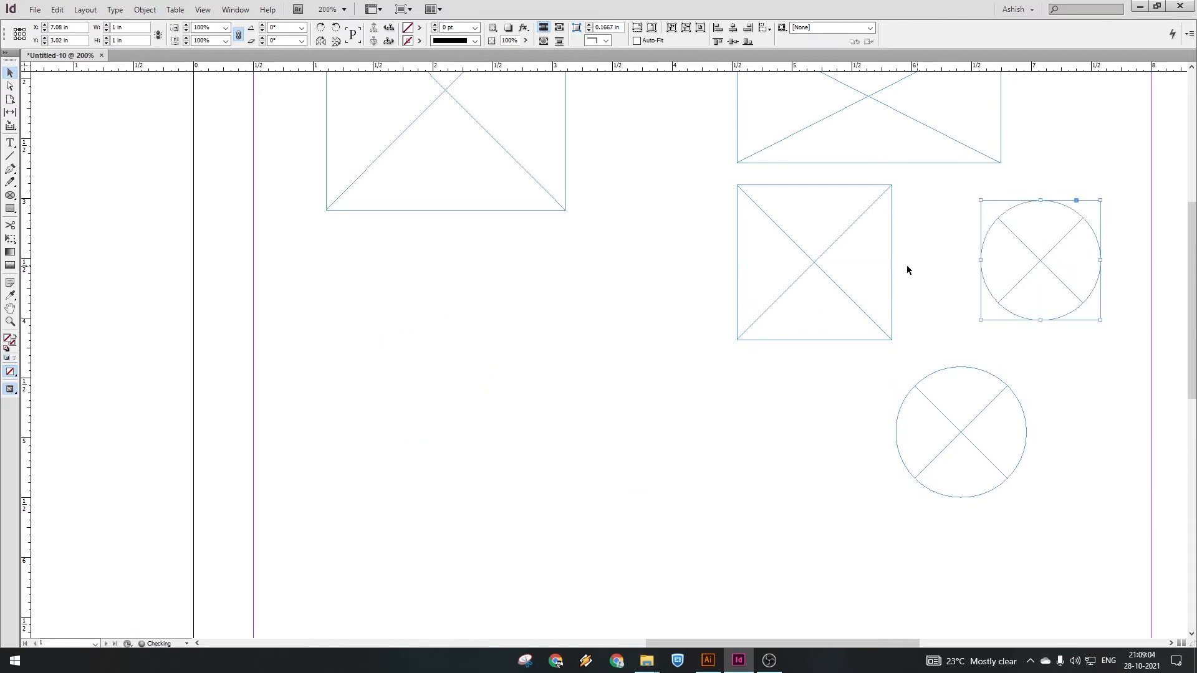
{"action": "left_click_drag", "start_coordinate": [830, 270], "coordinate": [501, 406]}
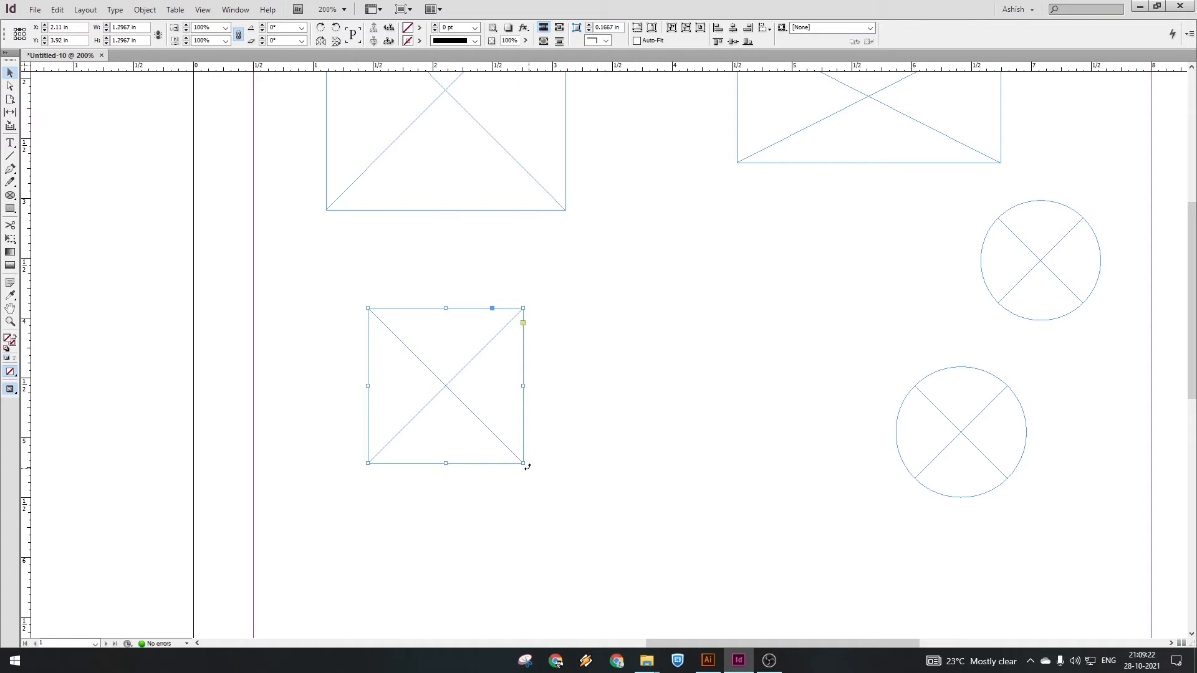
Step: Rotate the smaller square frame freehand to about 63.5°, and undo the rotation
{"action": "left_click_drag", "start_coordinate": [528, 468], "coordinate": [551, 401]}
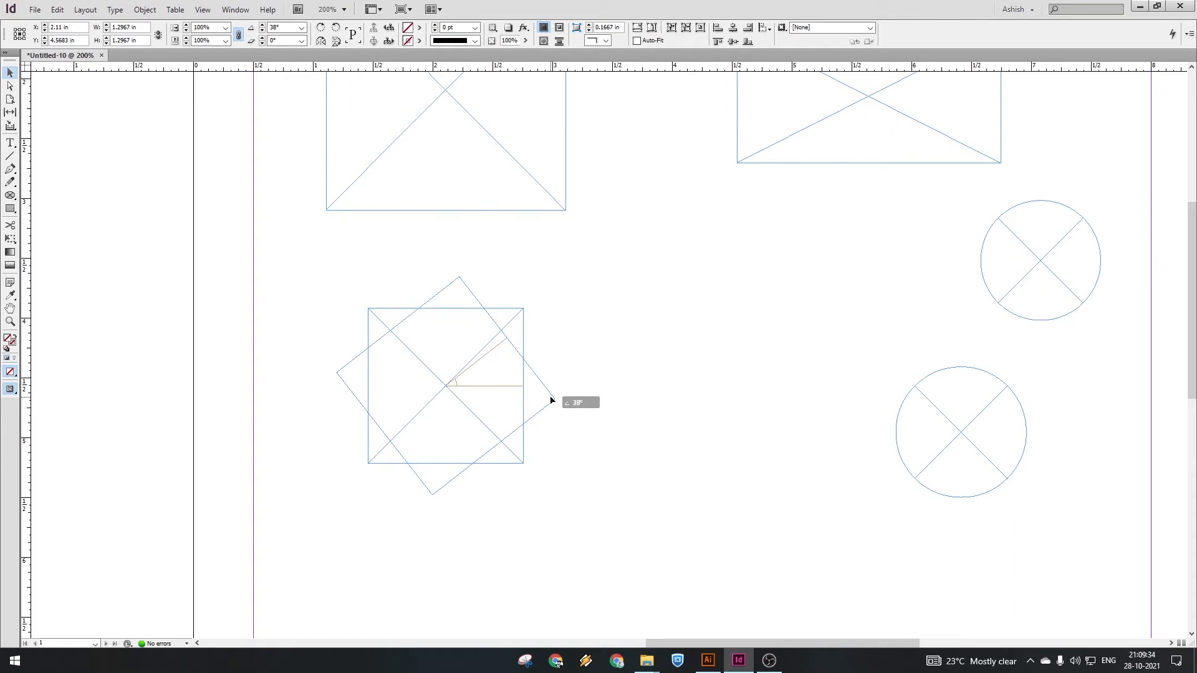
{"action": "left_click_drag", "start_coordinate": [551, 400], "coordinate": [541, 353]}
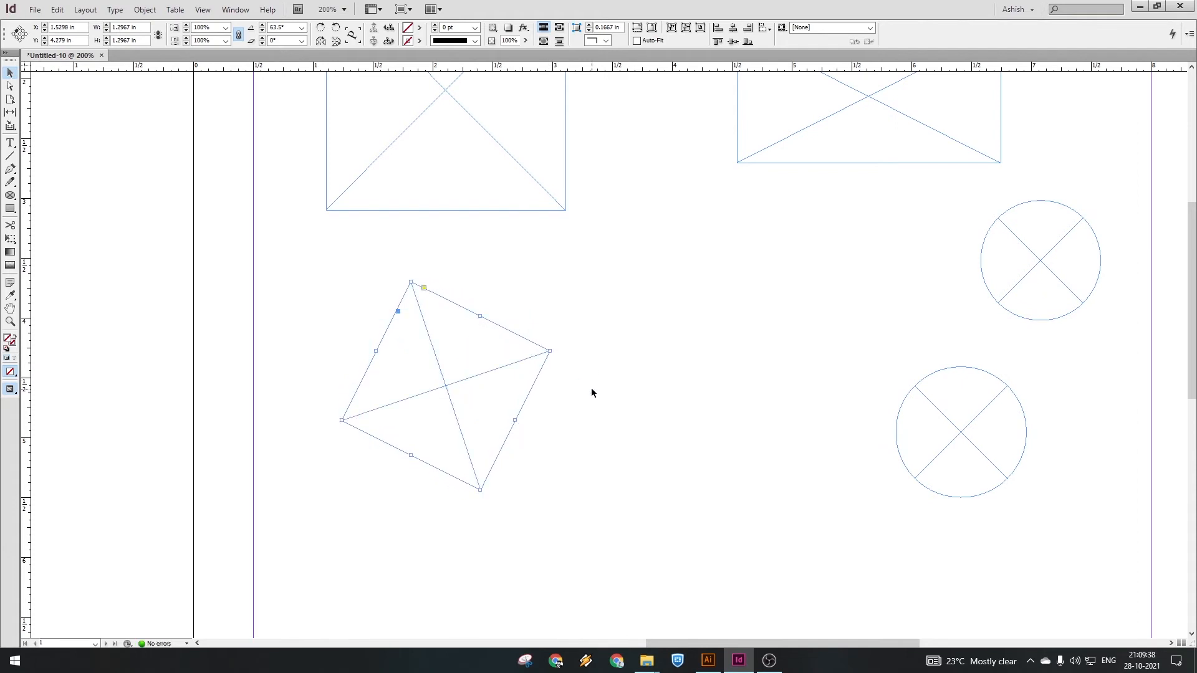
{"action": "key", "text": "ctrl+z"}
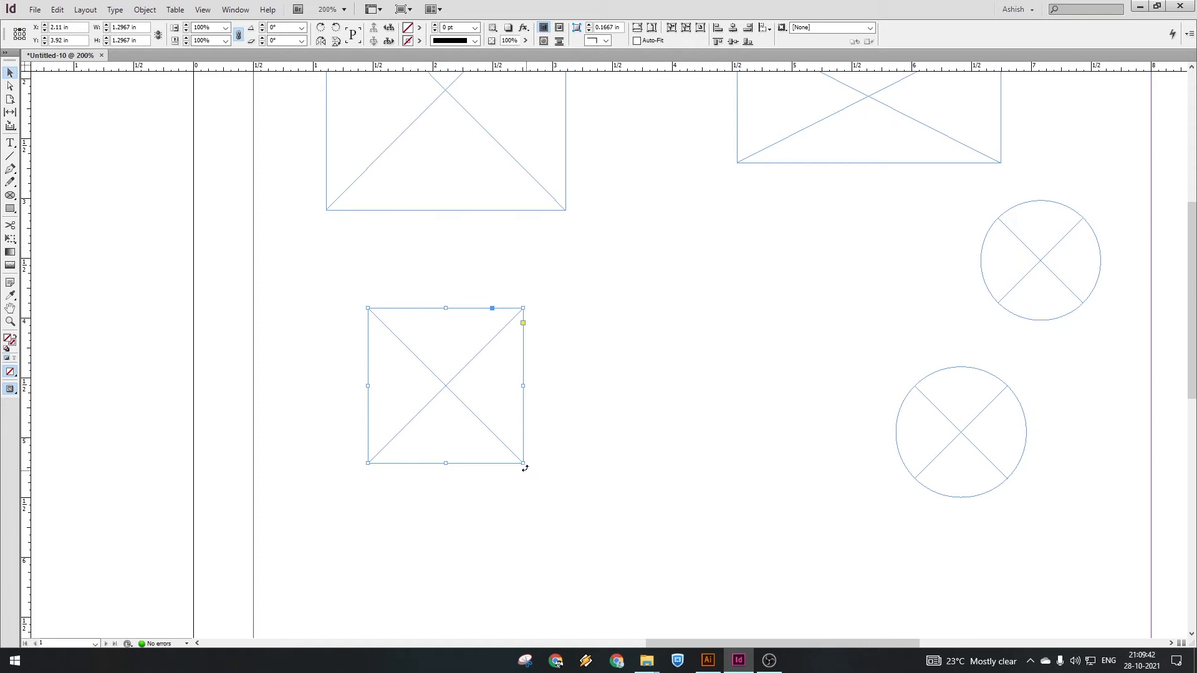
Step: Rotate the smaller square frame in constrained 45° increments to 180° and deselect it
{"action": "left_click_drag", "start_coordinate": [525, 468], "coordinate": [534, 404]}
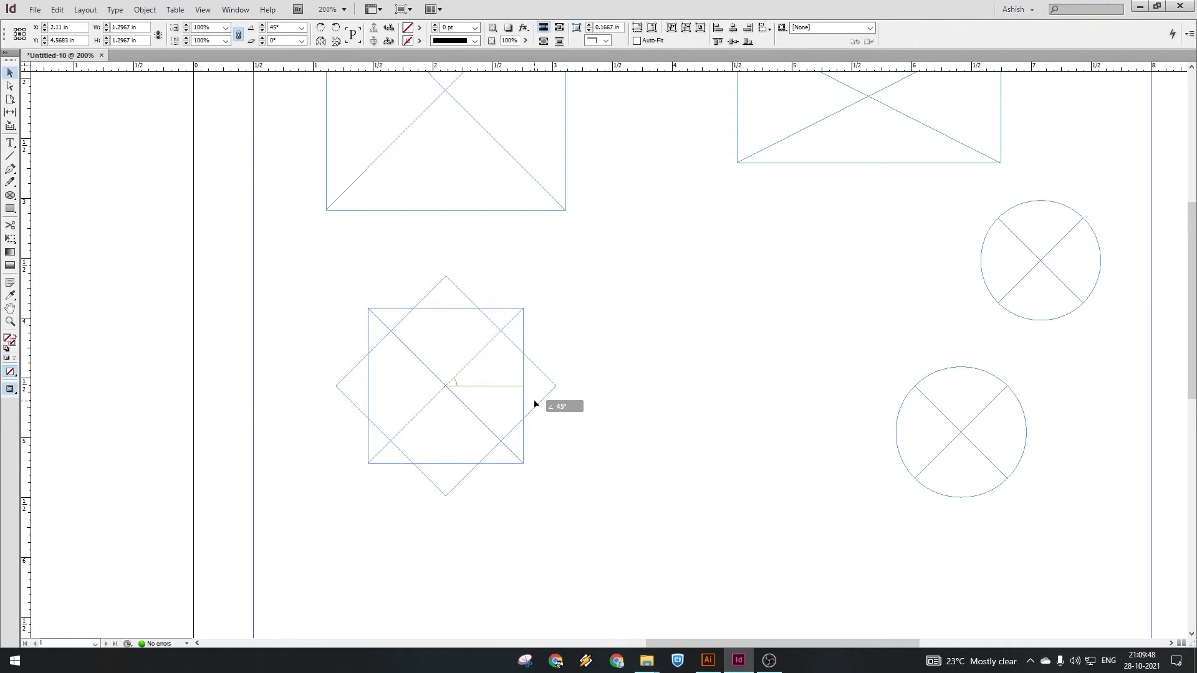
{"action": "left_click_drag", "start_coordinate": [534, 404], "coordinate": [417, 313]}
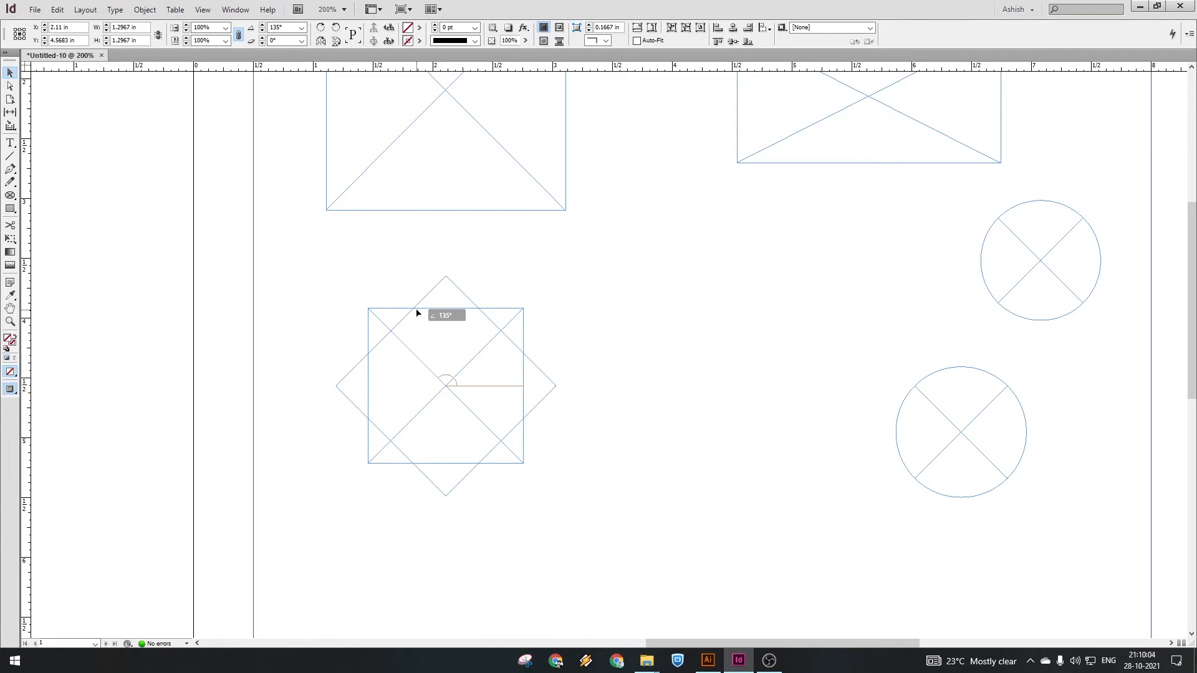
{"action": "left_click_drag", "start_coordinate": [418, 313], "coordinate": [395, 318]}
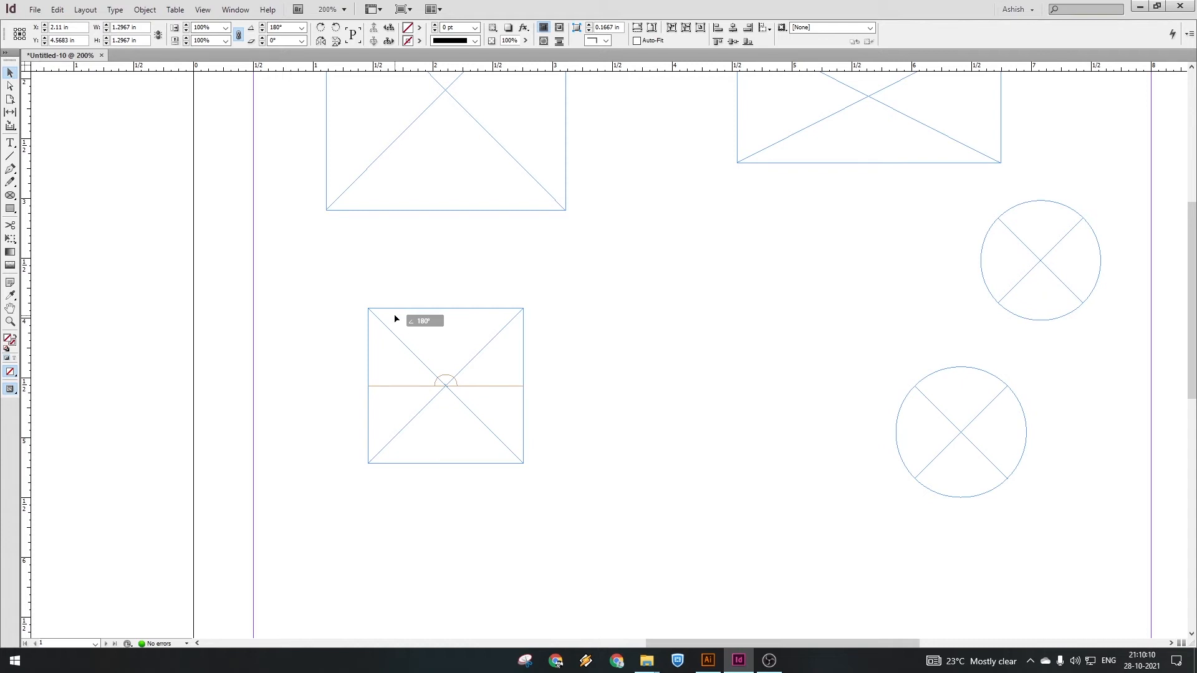
{"action": "left_click_drag", "start_coordinate": [395, 319], "coordinate": [395, 318]}
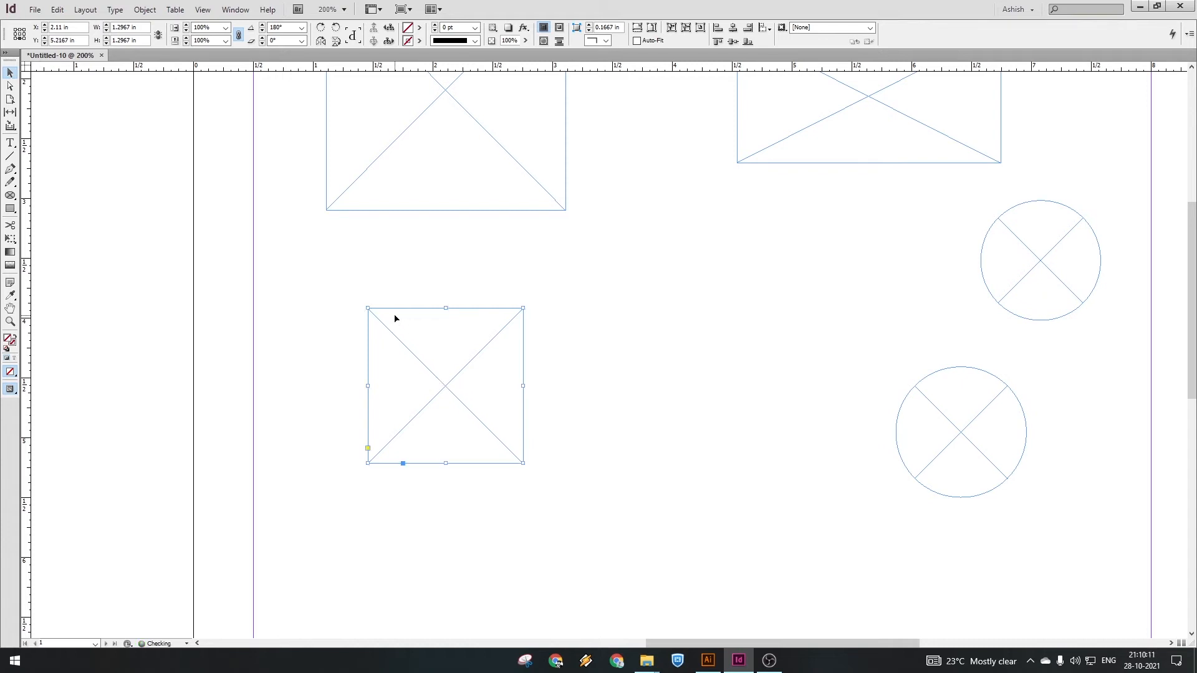
{"action": "left_click", "coordinate": [659, 387]}
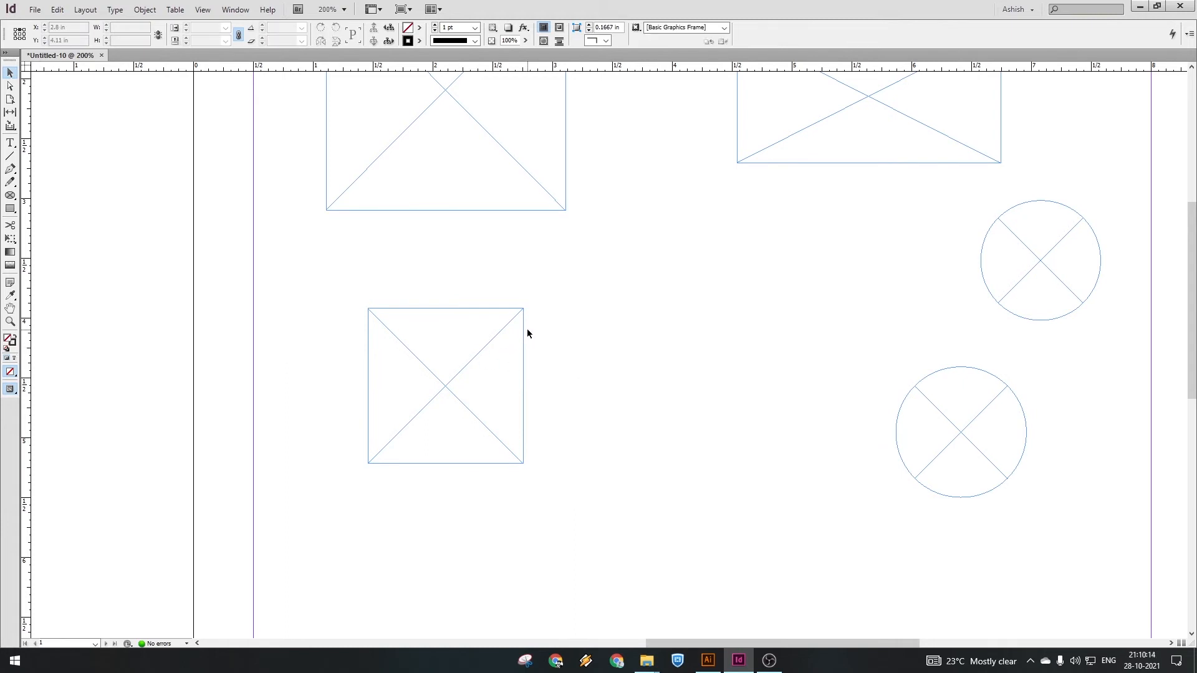
Step: Move the smaller square frame up and right, and draw a horizontal line about 2.36 in long in the cleared area
{"action": "left_click_drag", "start_coordinate": [518, 331], "coordinate": [817, 242]}
{"action": "left_click", "coordinate": [412, 323]}
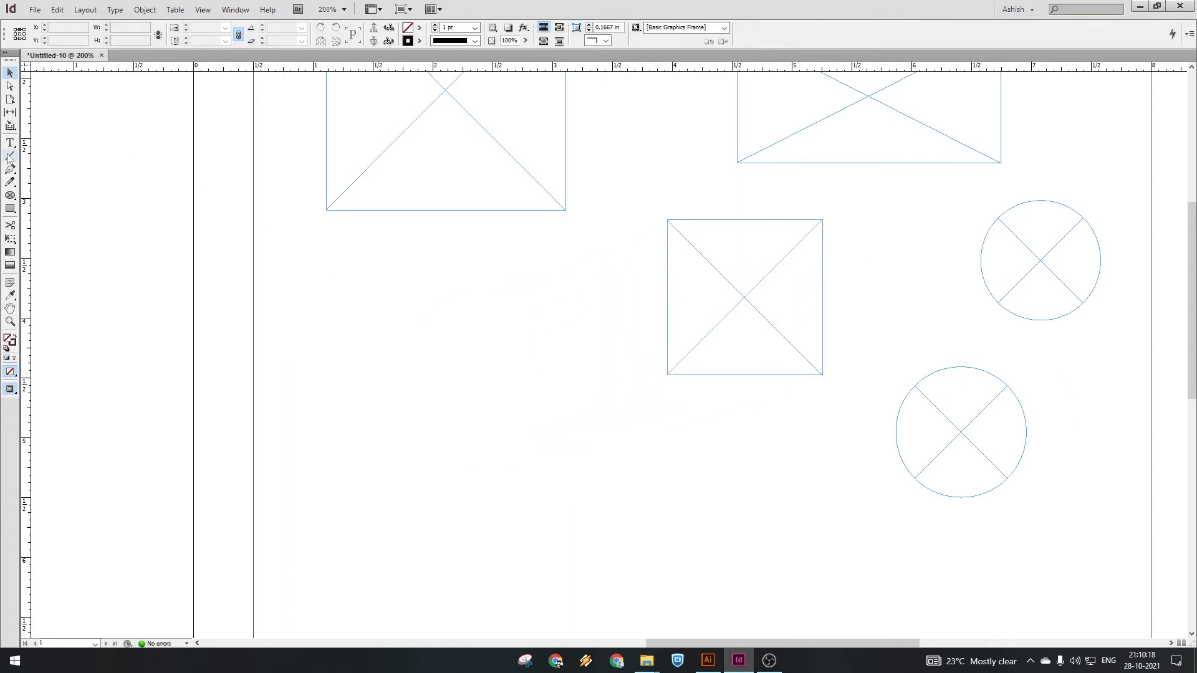
{"action": "left_click", "coordinate": [9, 156]}
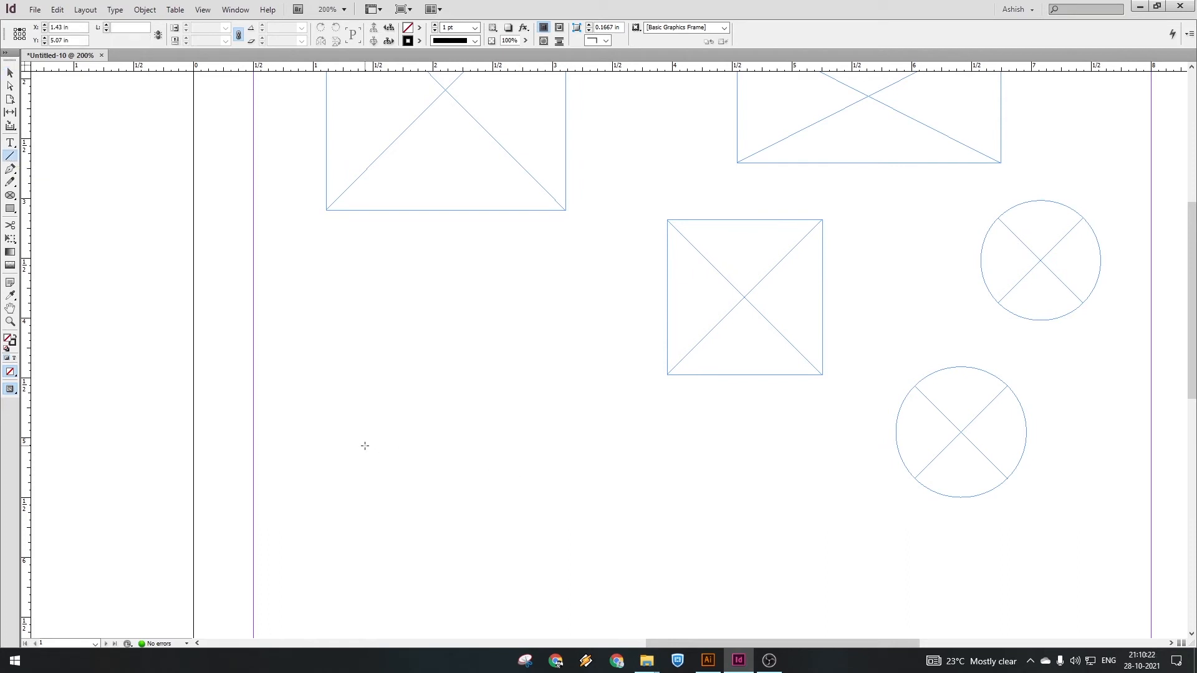
{"action": "left_click_drag", "start_coordinate": [365, 446], "coordinate": [647, 479]}
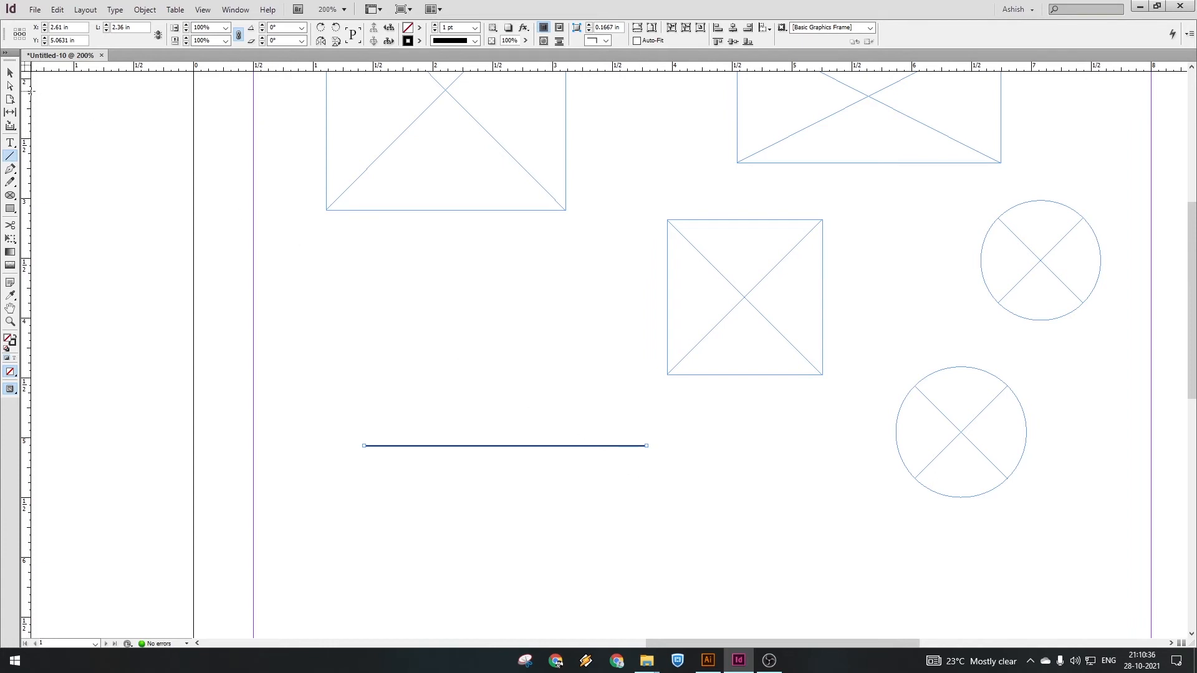
Step: Adjust both endpoints of the horizontal line to shorten it to about 1.77 in, and deselect it
{"action": "left_click", "coordinate": [11, 73]}
{"action": "left_click", "coordinate": [742, 287]}
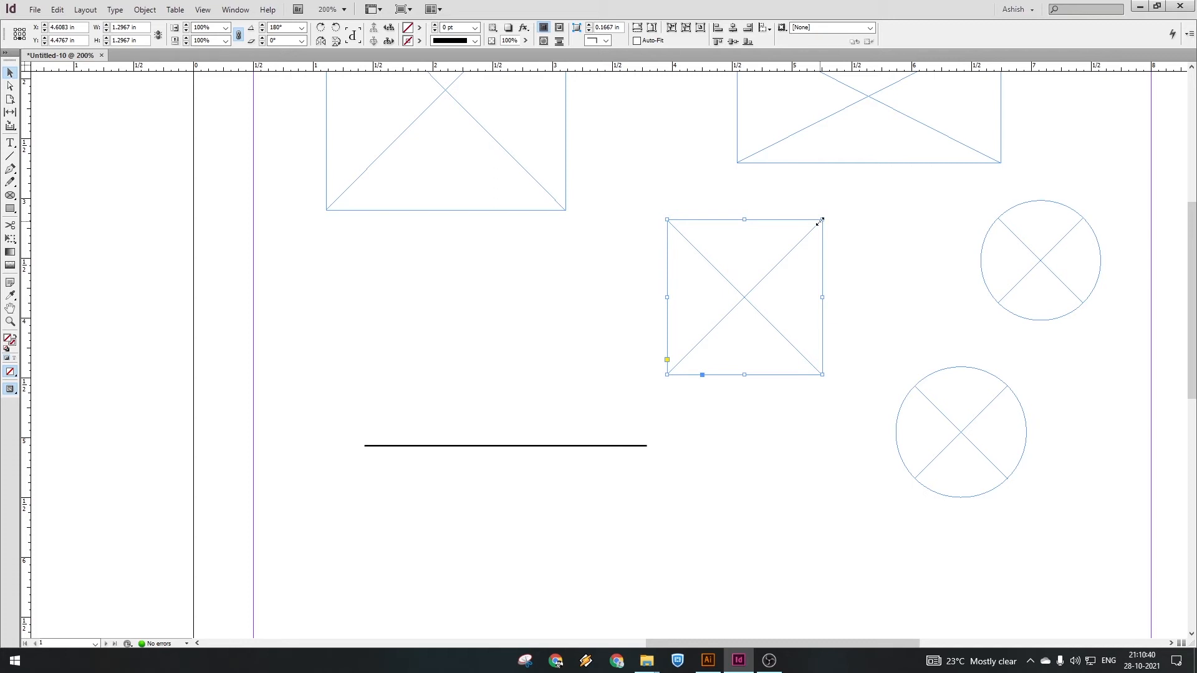
{"action": "left_click", "coordinate": [472, 446]}
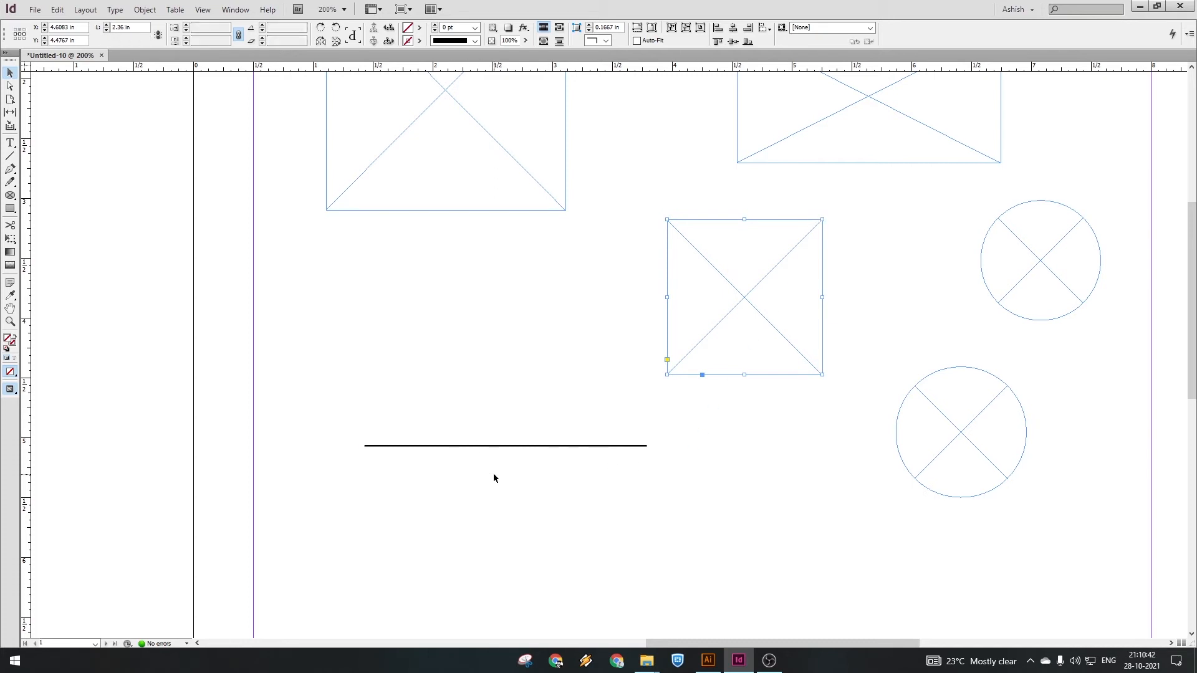
{"action": "scroll", "coordinate": [377, 476], "scroll_direction": "up", "scroll_amount": 2}
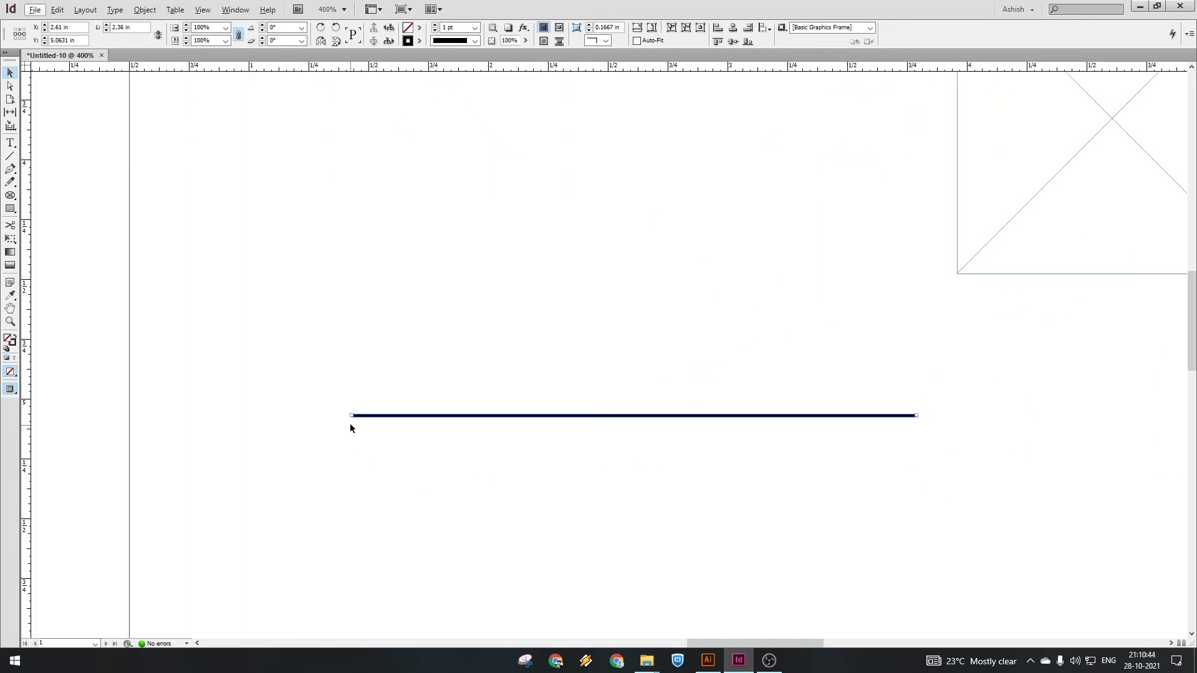
{"action": "left_click_drag", "start_coordinate": [352, 416], "coordinate": [433, 425]}
{"action": "left_click_drag", "start_coordinate": [915, 417], "coordinate": [749, 416]}
{"action": "left_click_drag", "start_coordinate": [433, 415], "coordinate": [325, 415]}
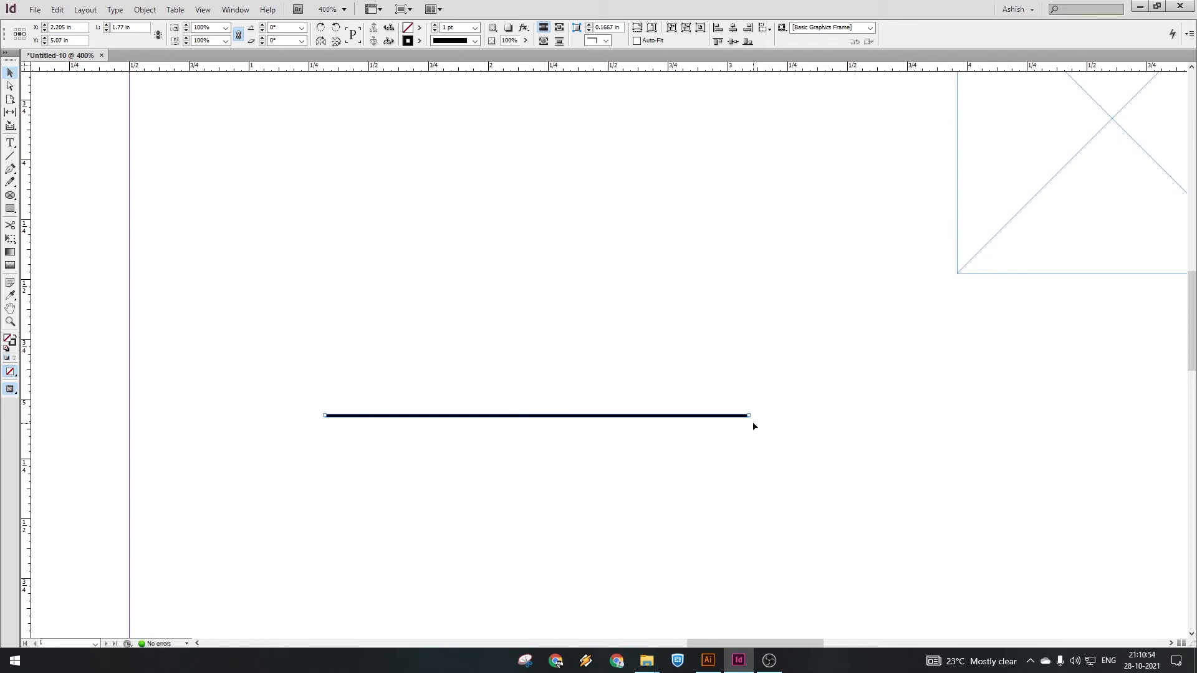
{"action": "left_click_drag", "start_coordinate": [754, 426], "coordinate": [702, 450]}
{"action": "left_click", "coordinate": [561, 314]}
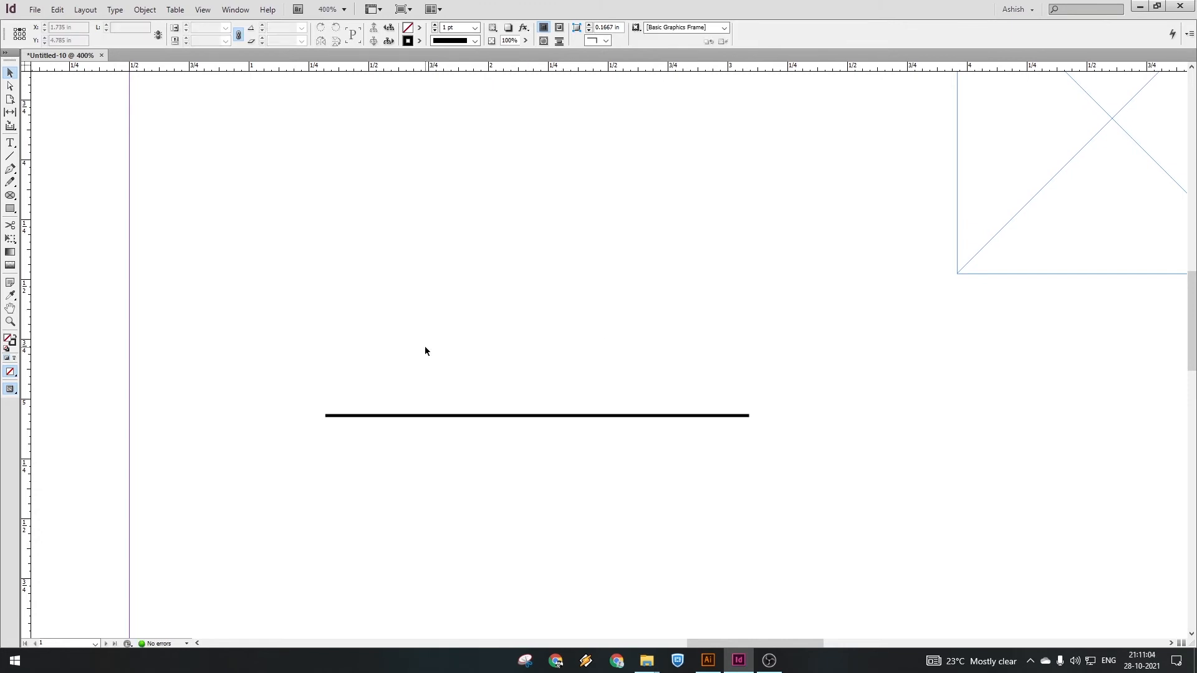
Step: Move the horizontal line up to a Y position of about 3.77 in and deselect it
{"action": "scroll", "coordinate": [401, 345], "scroll_direction": "down", "scroll_amount": 1}
{"action": "left_click_drag", "start_coordinate": [474, 434], "coordinate": [507, 169]}
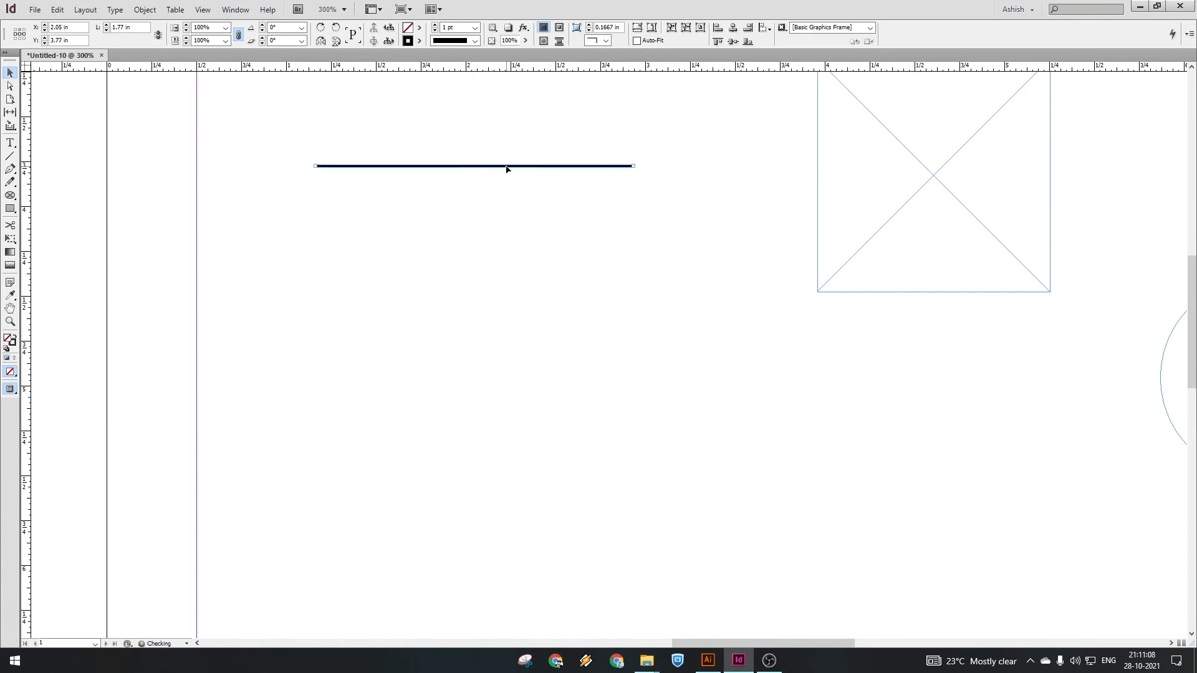
{"action": "left_click", "coordinate": [502, 286]}
Step: Create a text frame about 1.87 in wide and 0.9 in high below the line, containing the text "Object", and select the frame
{"action": "left_click", "coordinate": [10, 143]}
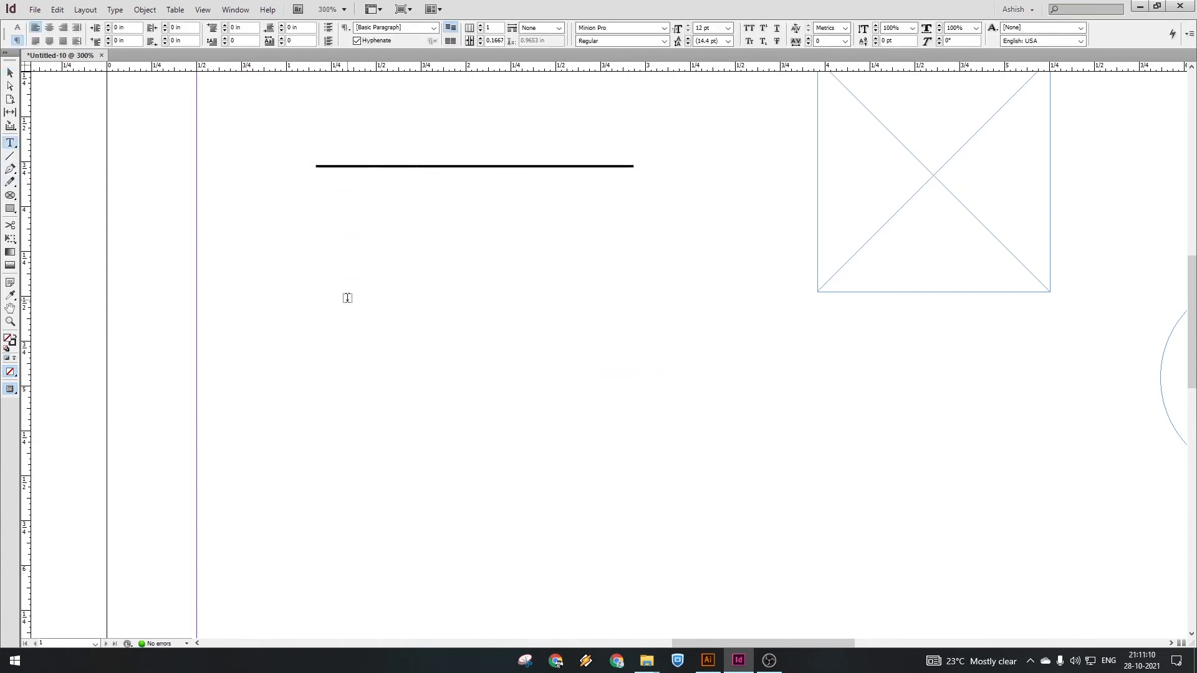
{"action": "left_click_drag", "start_coordinate": [318, 304], "coordinate": [655, 464]}
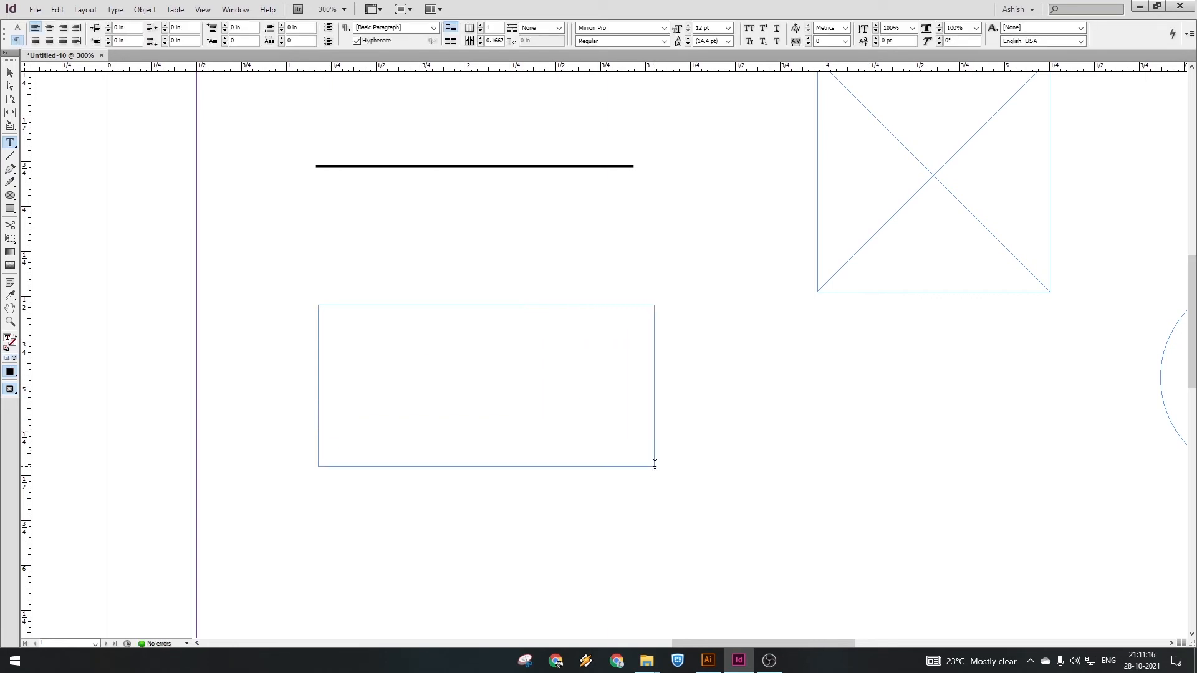
{"action": "type", "text": "Objec"}
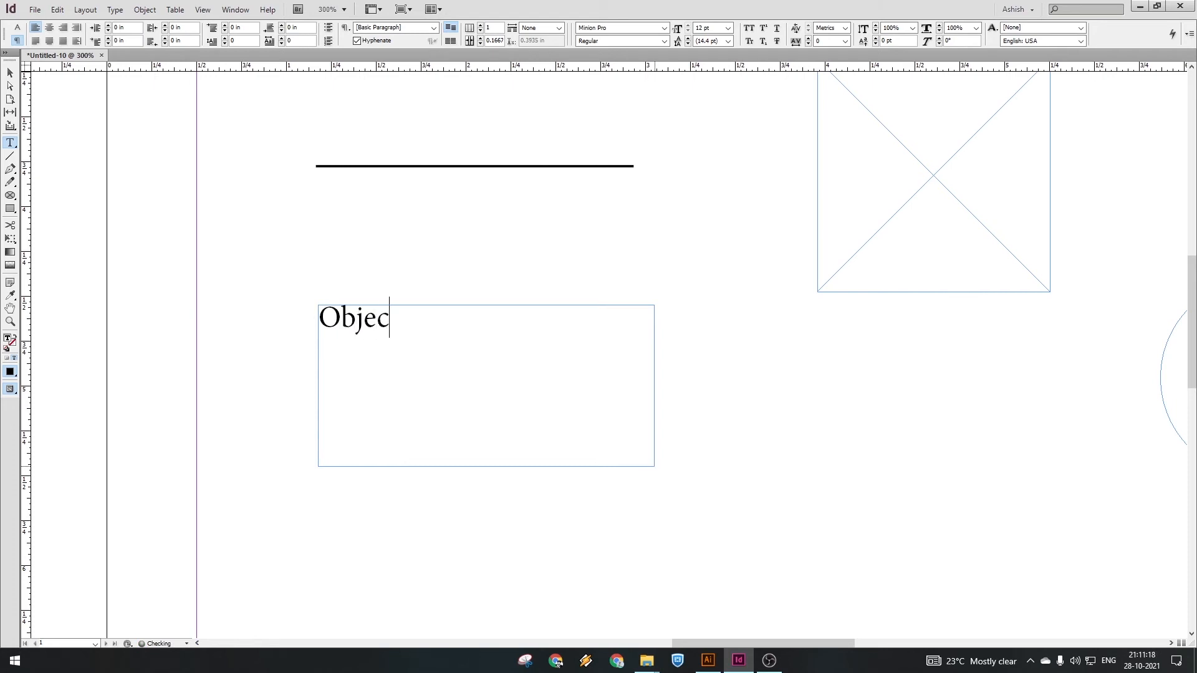
{"action": "type", "text": "t"}
{"action": "left_click", "coordinate": [10, 73]}
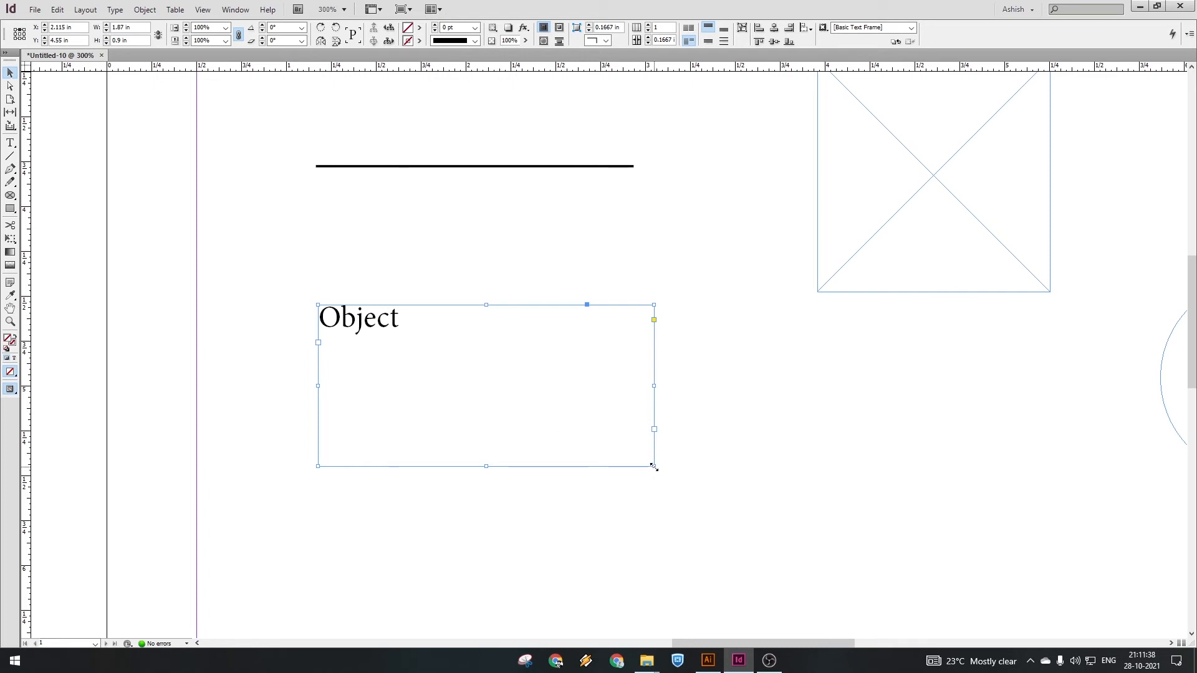
Step: Shrink the text frame to fit the word "Object" and reposition it at about X 2.27 in, Y 4.6 in
{"action": "left_click_drag", "start_coordinate": [654, 466], "coordinate": [581, 443]}
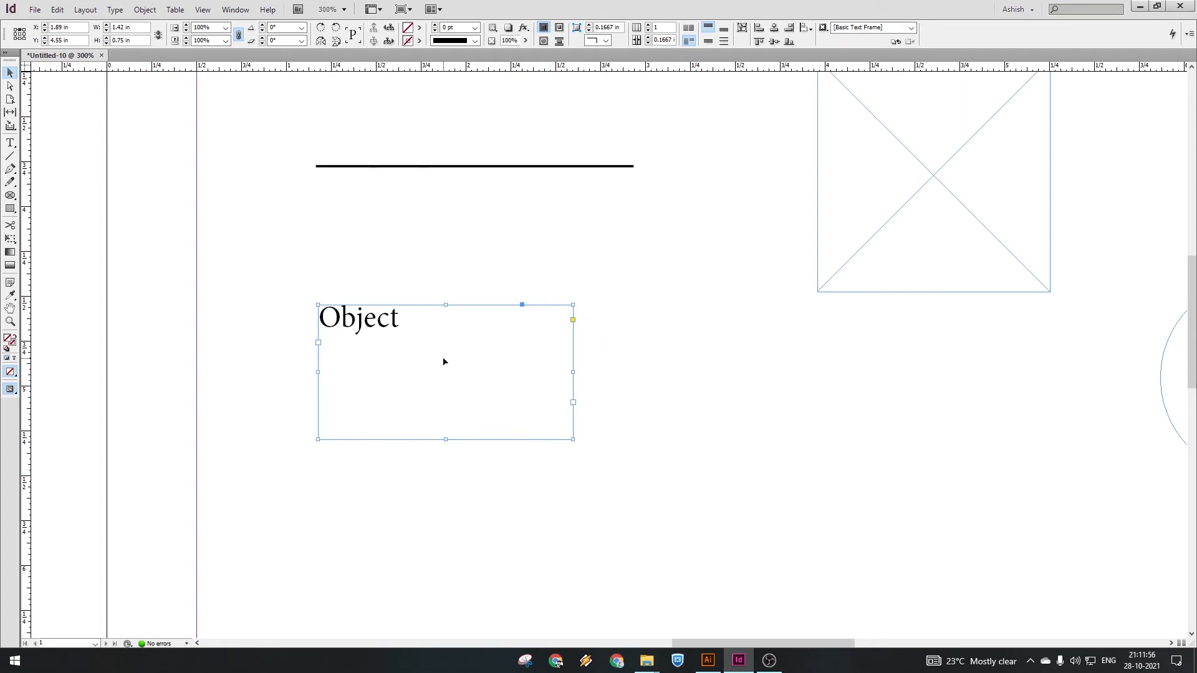
{"action": "double_click", "coordinate": [574, 440]}
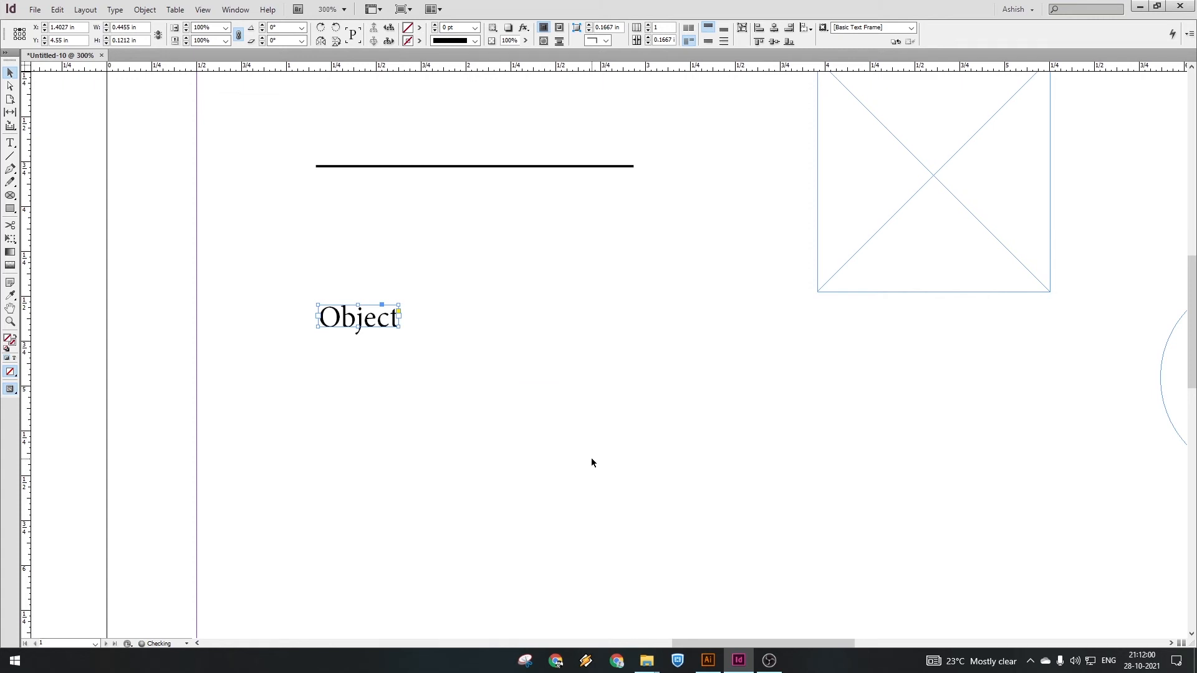
{"action": "left_click_drag", "start_coordinate": [387, 321], "coordinate": [507, 363]}
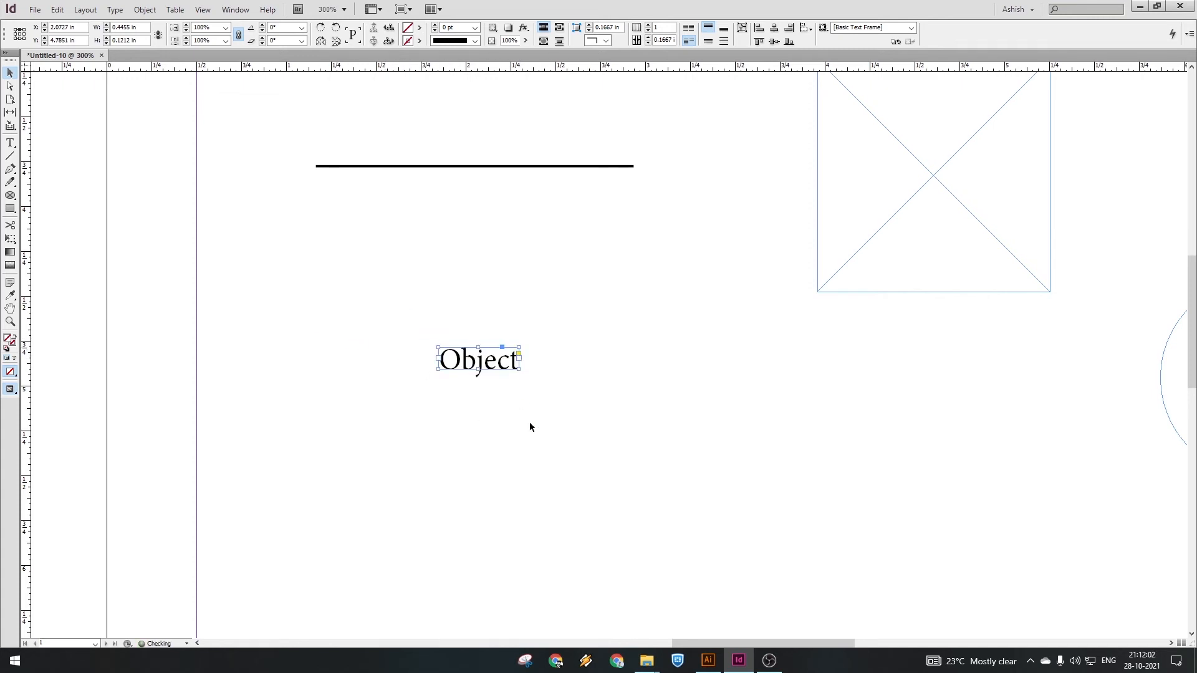
{"action": "left_click", "coordinate": [544, 436]}
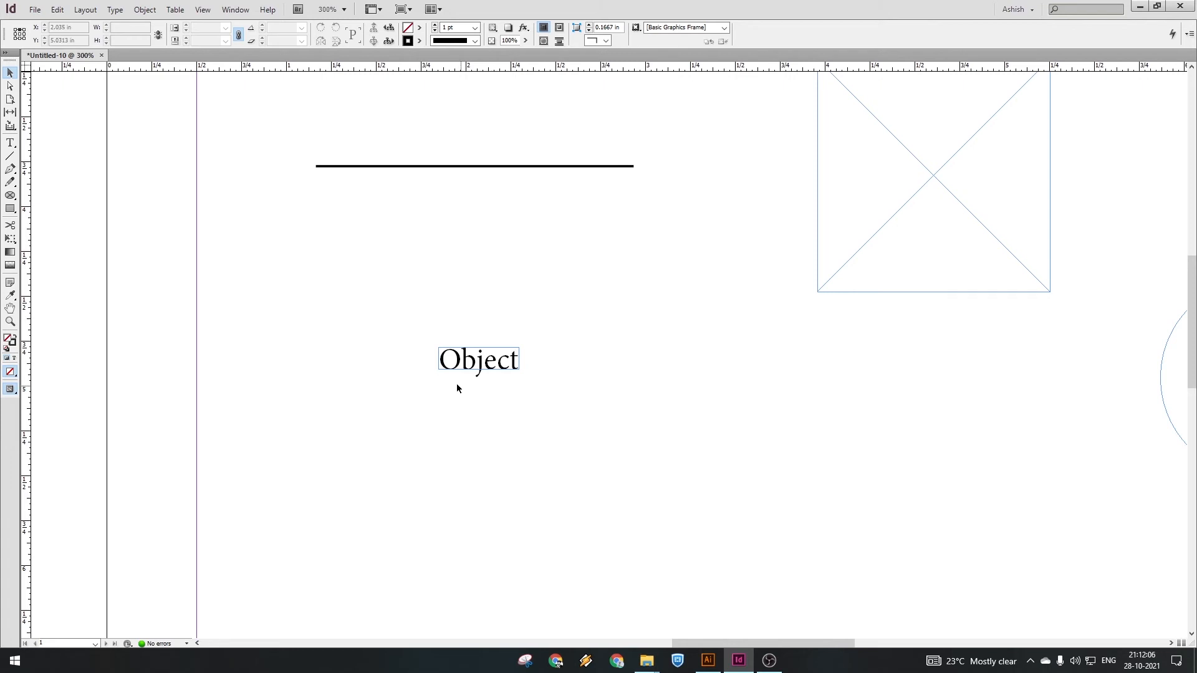
{"action": "left_click", "coordinate": [506, 365]}
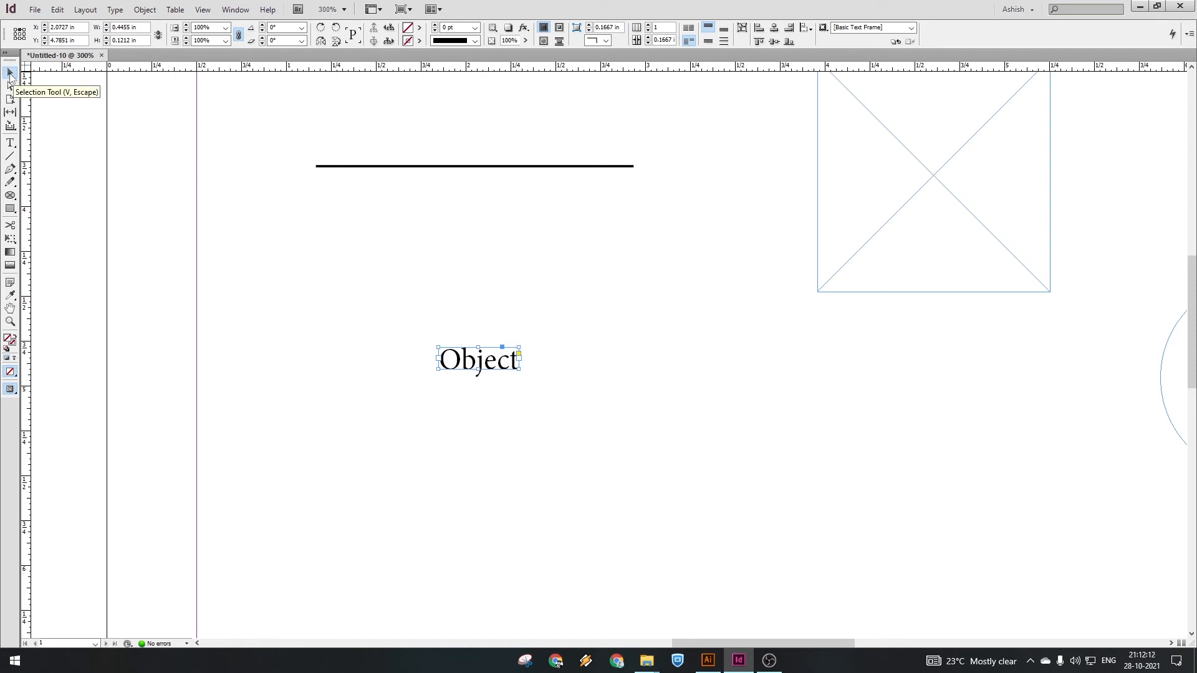
{"action": "left_click_drag", "start_coordinate": [508, 364], "coordinate": [537, 332]}
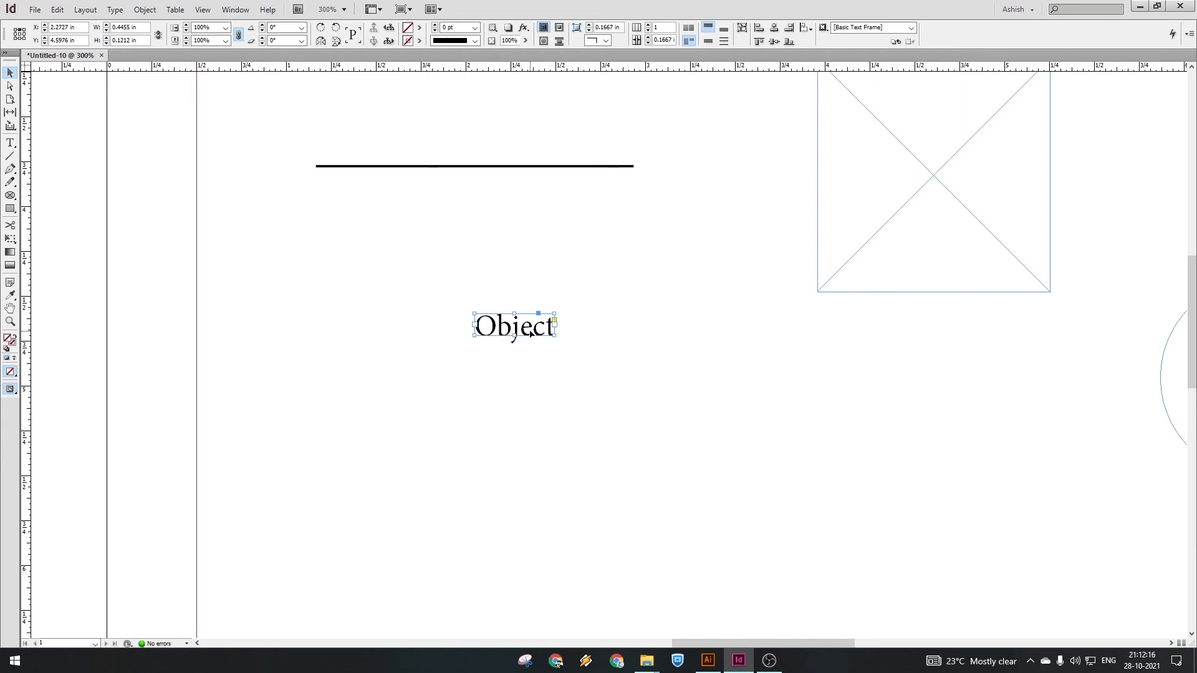
Step: Highlight the letters "bje" in the word "Object" with the Type tool, and return to the Selection tool
{"action": "left_click", "coordinate": [10, 143]}
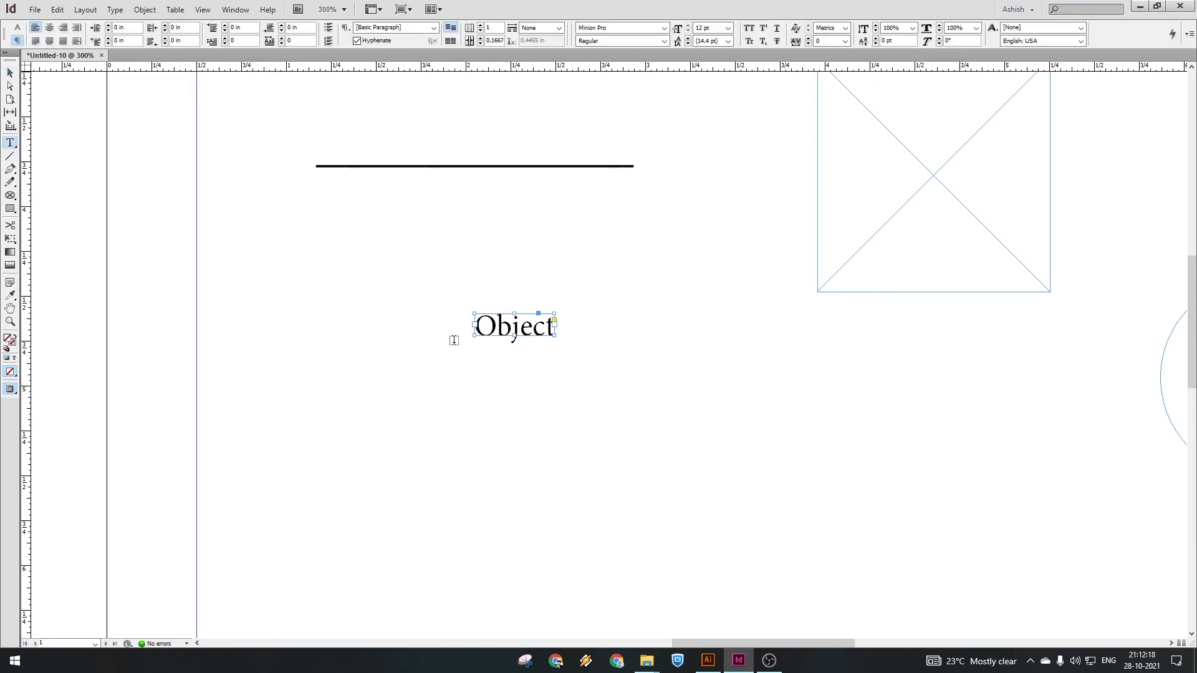
{"action": "left_click_drag", "start_coordinate": [493, 328], "coordinate": [530, 326]}
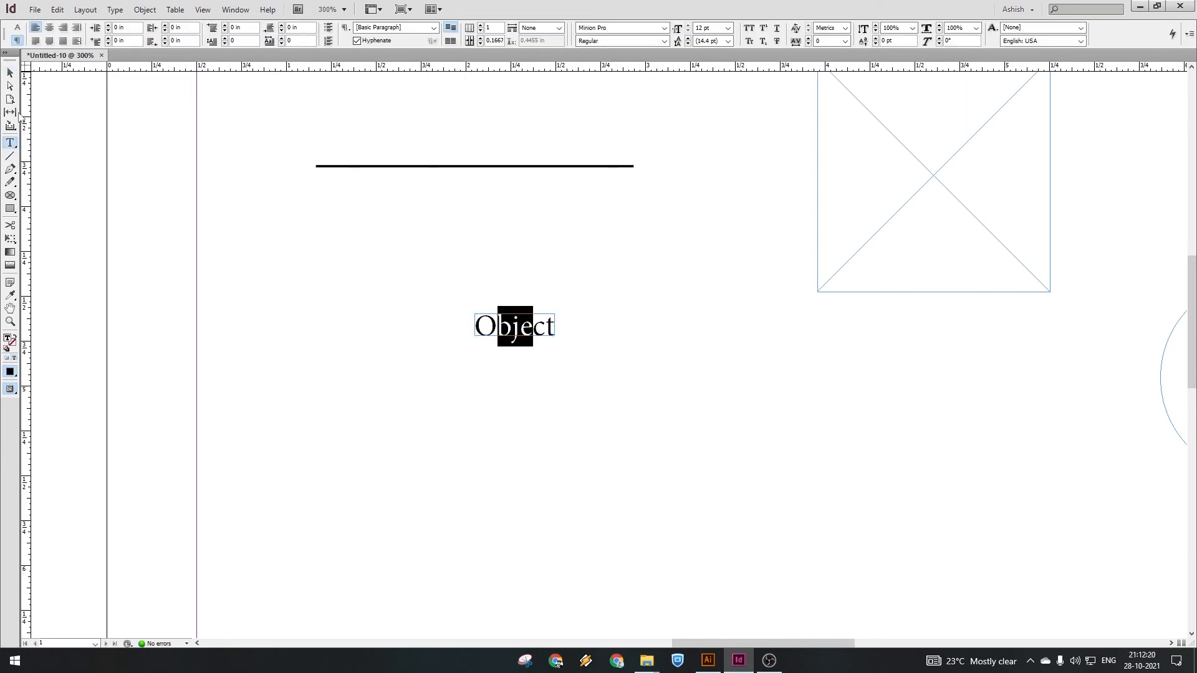
{"action": "left_click", "coordinate": [10, 73]}
{"action": "left_click", "coordinate": [472, 354]}
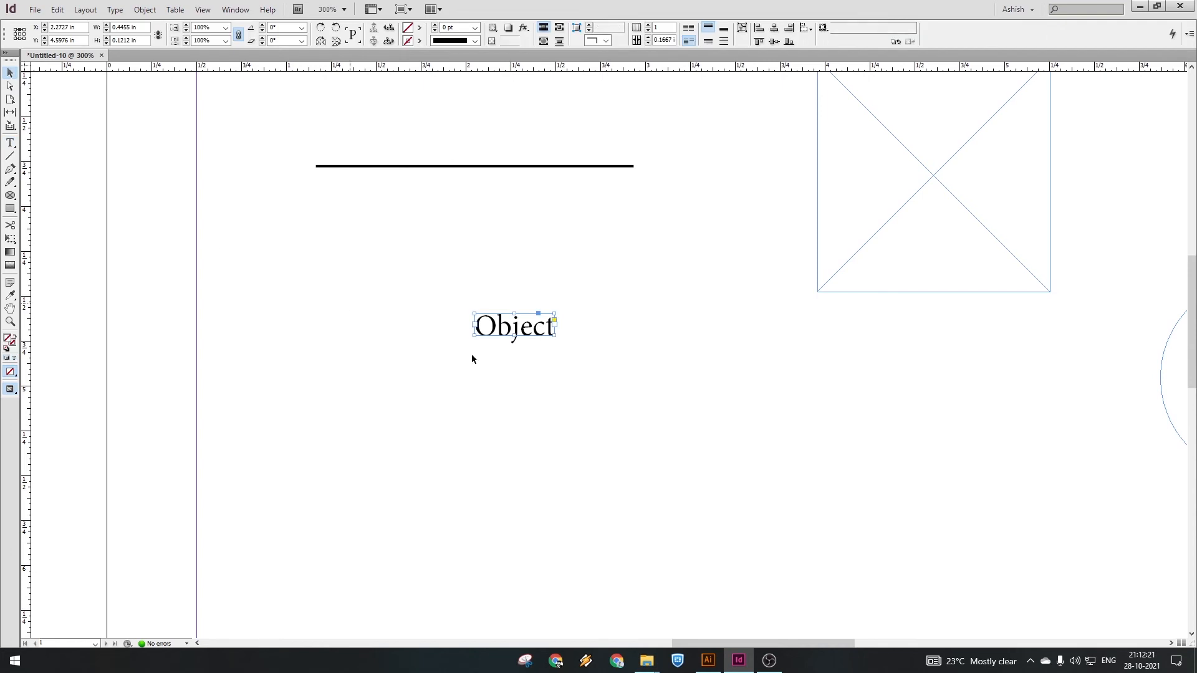
Step: Enlarge the text frame to about 1.41 in wide and 0.49 in high, and extend its text to "Object diamension"
{"action": "left_click", "coordinate": [541, 333]}
{"action": "left_click_drag", "start_coordinate": [556, 338], "coordinate": [728, 401]}
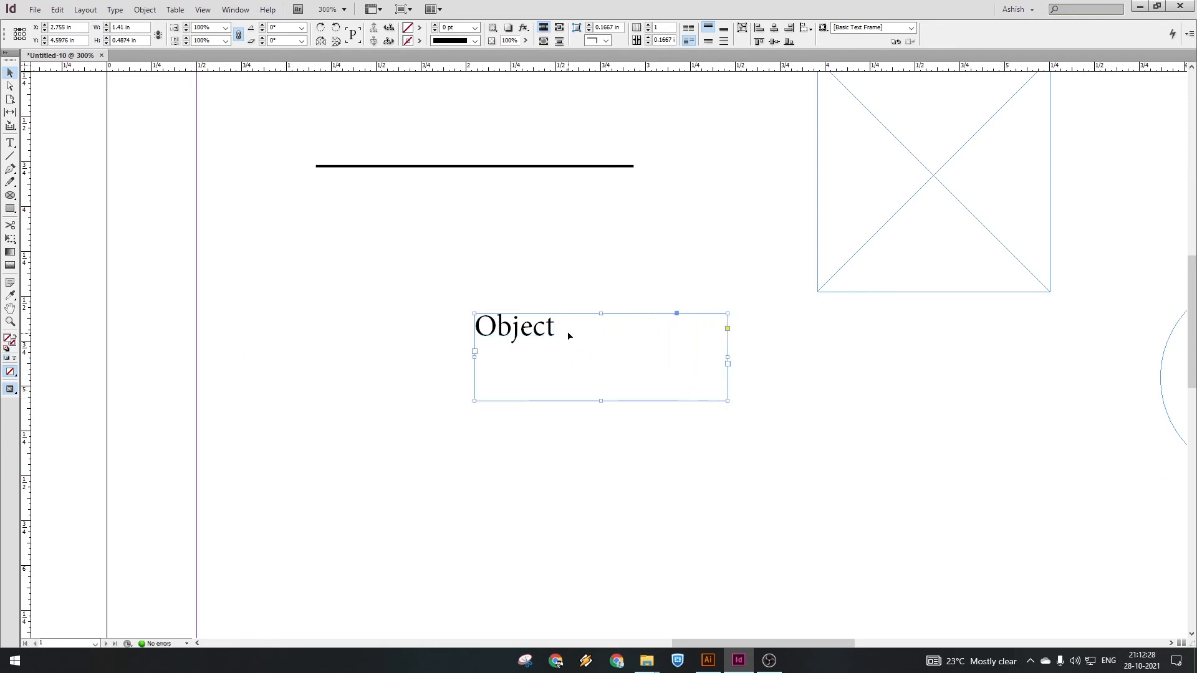
{"action": "double_click", "coordinate": [610, 363]}
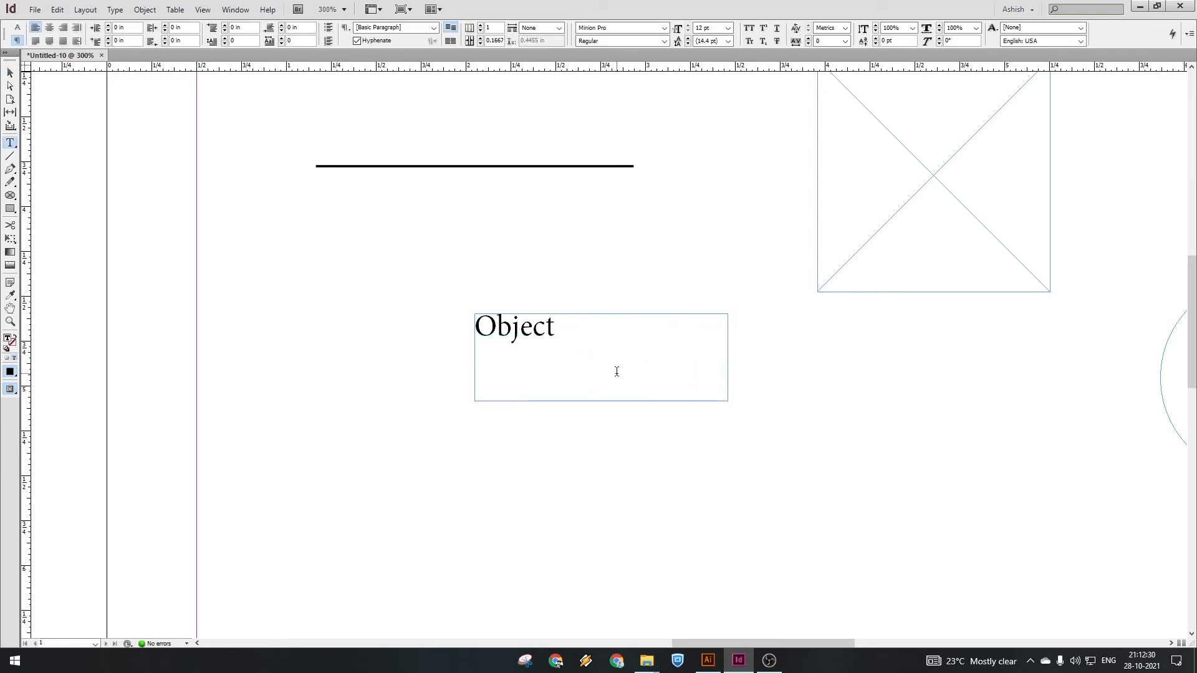
{"action": "type", "text": "i"}
{"action": "key", "text": "BackSpace"}
{"action": "type", "text": "diament"}
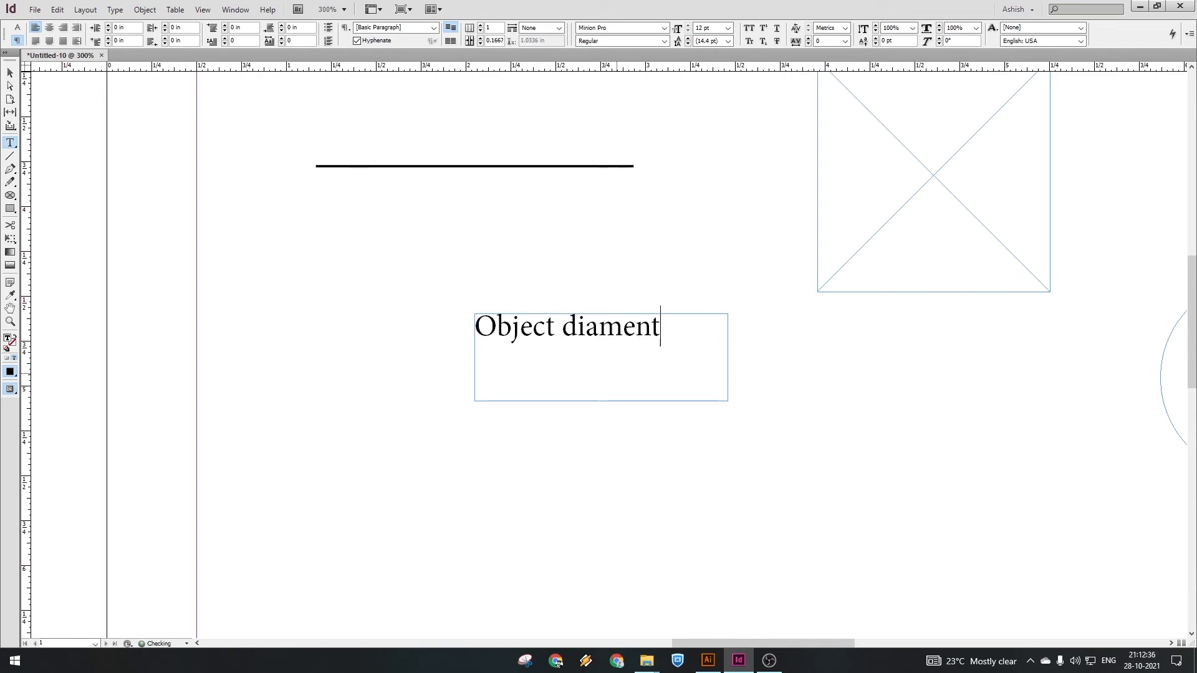
{"action": "key", "text": "BackSpace"}
{"action": "type", "text": "sion"}
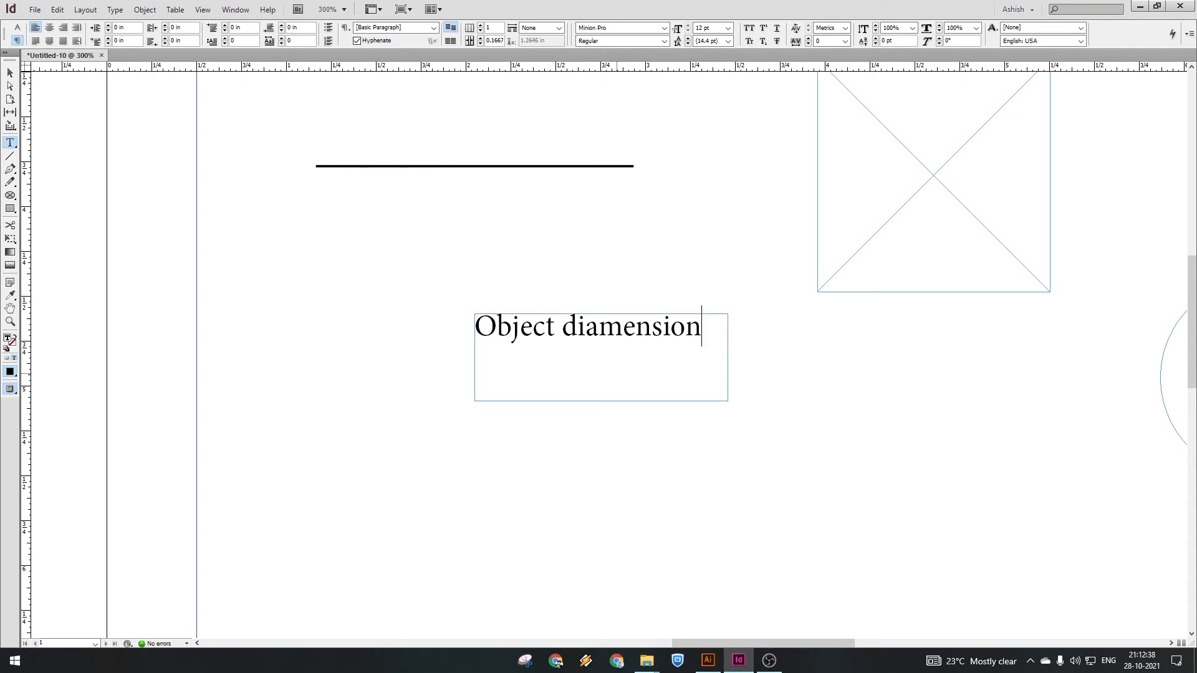
{"action": "key", "text": "ctrl+shift+Left"}
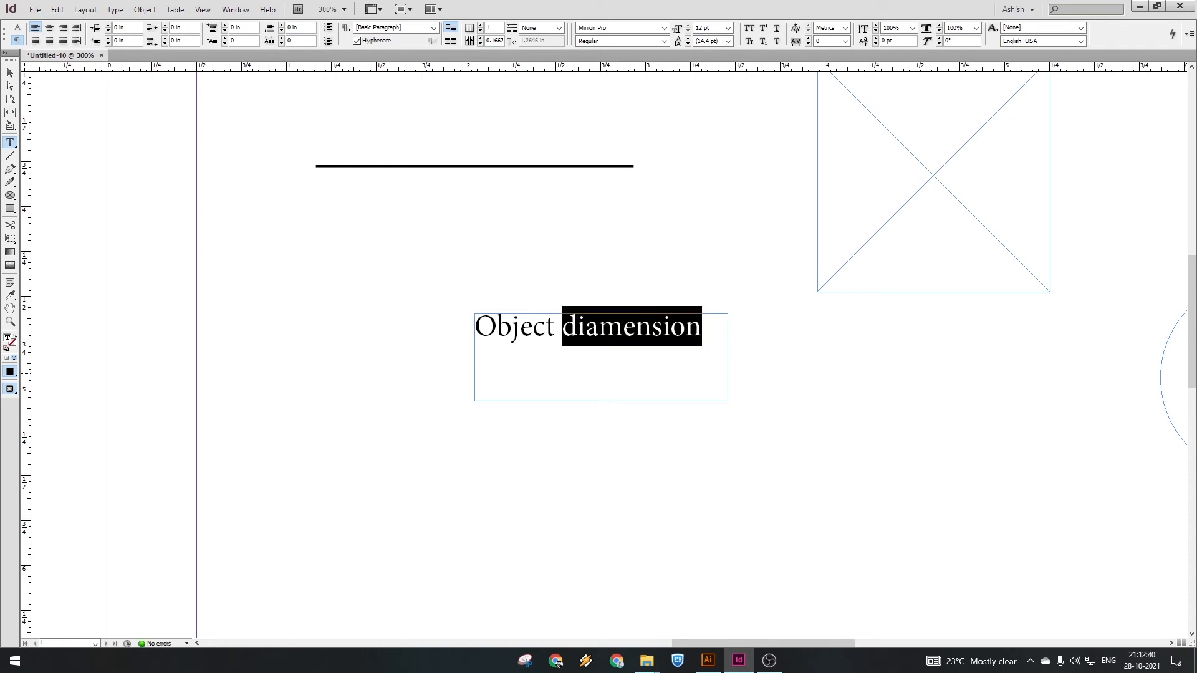
{"action": "key", "text": "Escape"}
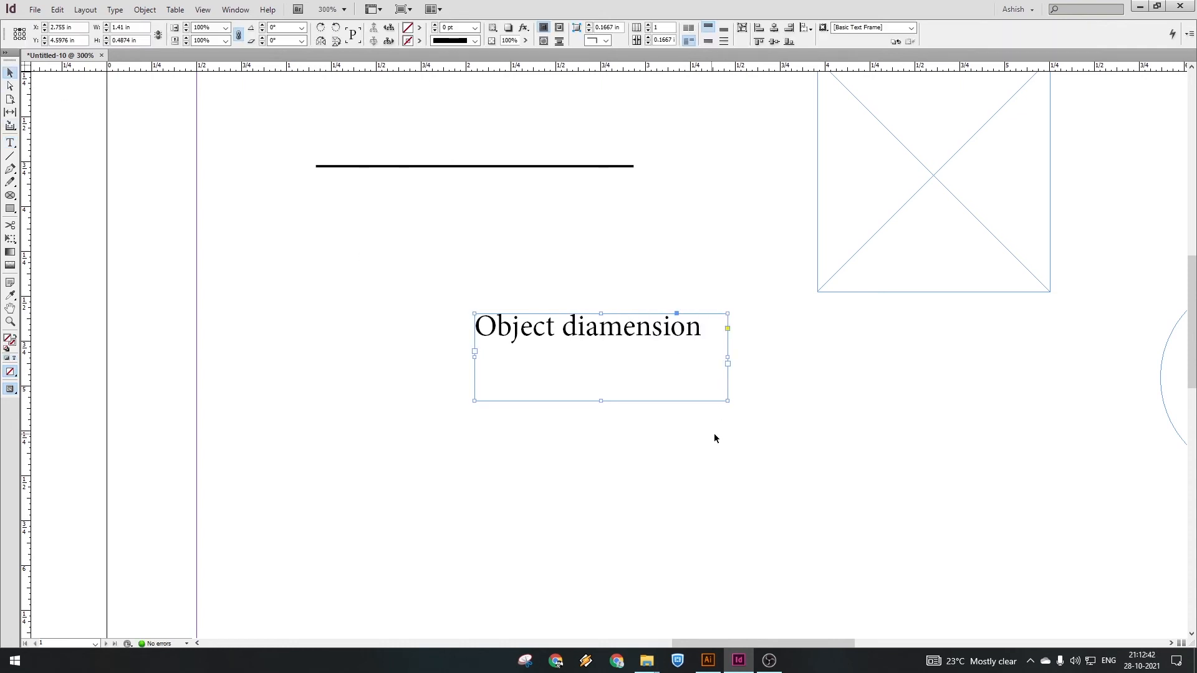
Step: Fit the text frame to "Object diamension", move it to about X 2.15 in, Y 4.5 in, and deselect it
{"action": "double_click", "coordinate": [728, 401]}
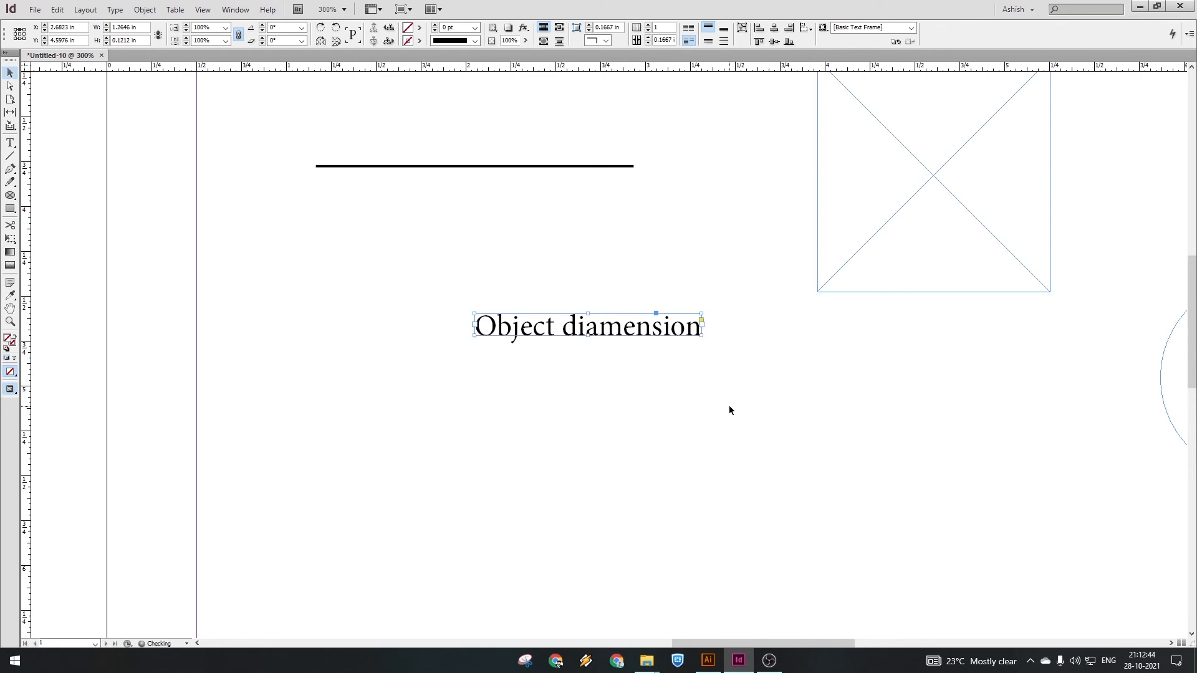
{"action": "left_click_drag", "start_coordinate": [630, 331], "coordinate": [534, 312]}
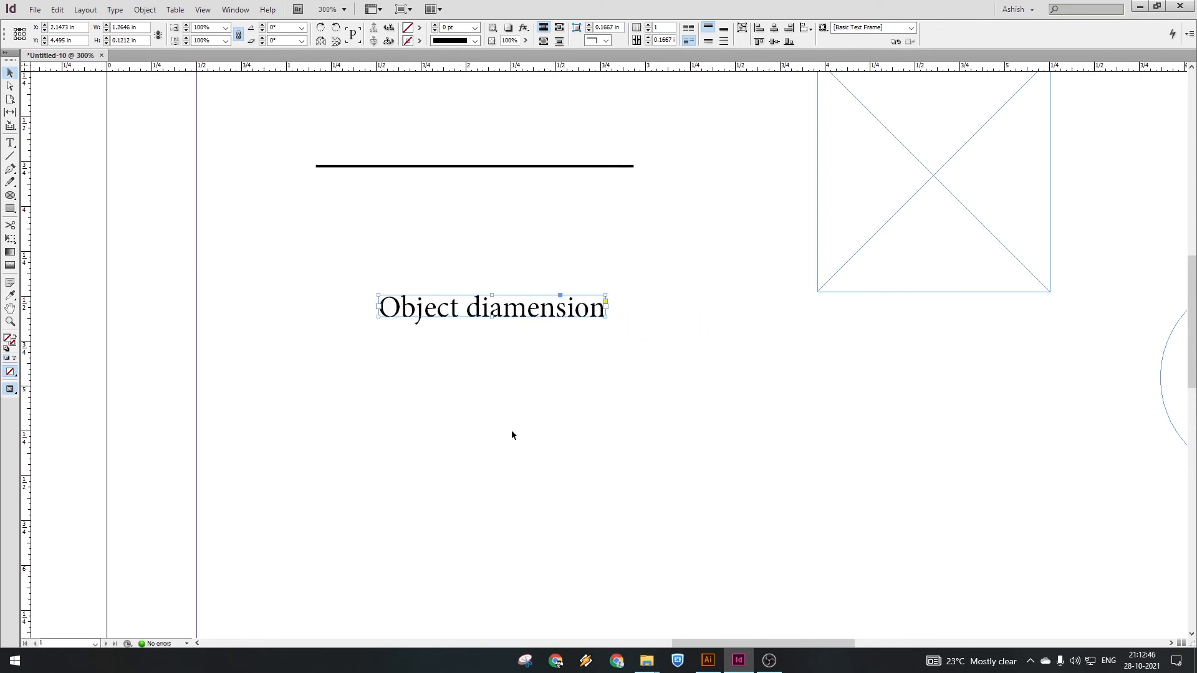
{"action": "left_click", "coordinate": [437, 413]}
Step: Select all the objects on the page and move them together right past the page's right edge, to about X 10.09 in, Y 1.77 in
{"action": "scroll", "coordinate": [379, 390], "scroll_direction": "down", "scroll_amount": 3}
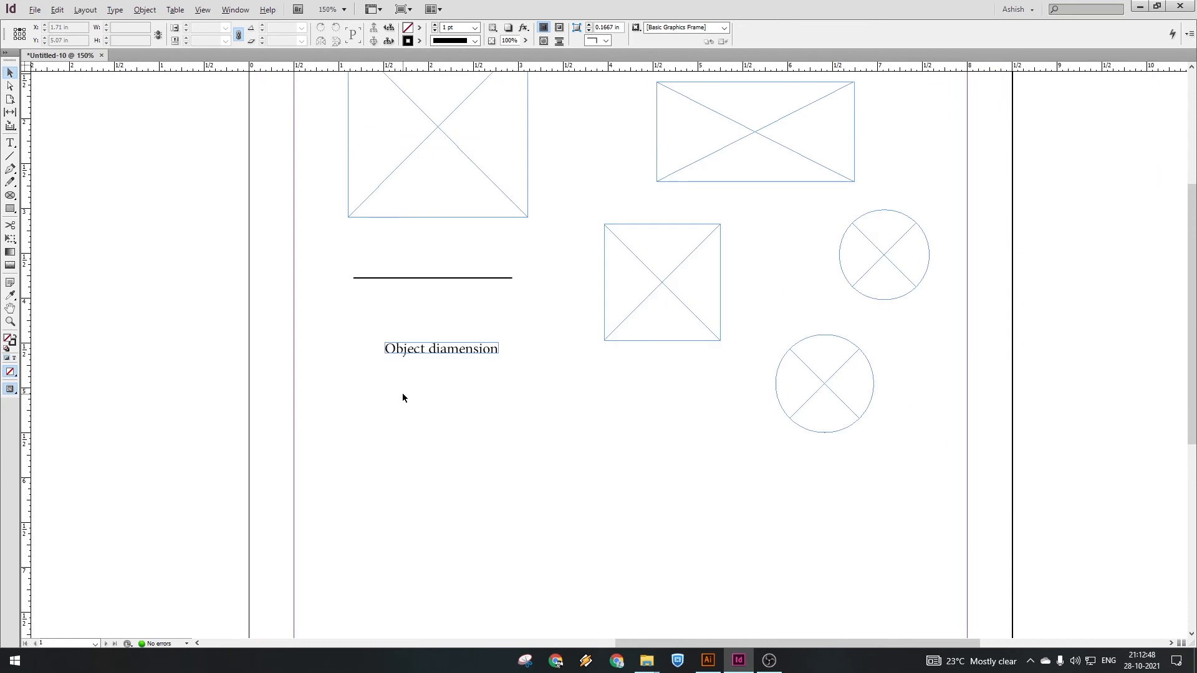
{"action": "left_click_drag", "start_coordinate": [397, 429], "coordinate": [494, 211]}
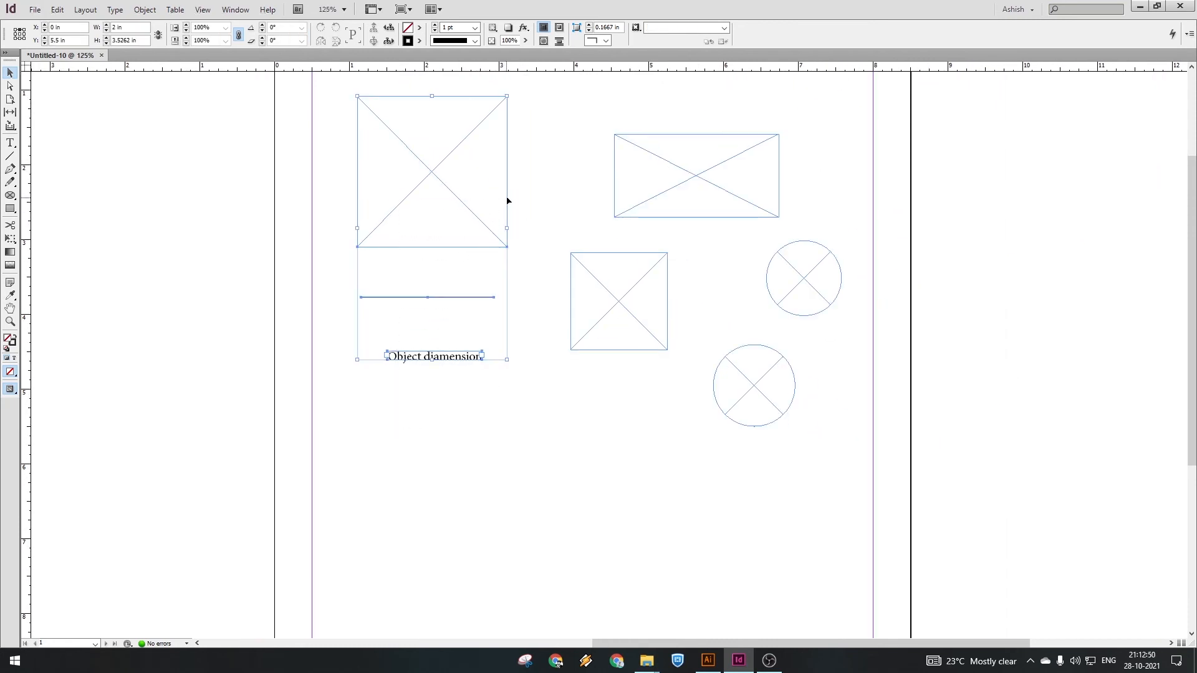
{"action": "mouse_move", "coordinate": [368, 474]}
{"action": "left_mouse_down"}
{"action": "mouse_move", "coordinate": [480, 440]}
{"action": "mouse_move", "coordinate": [770, 181]}
{"action": "left_mouse_up"}
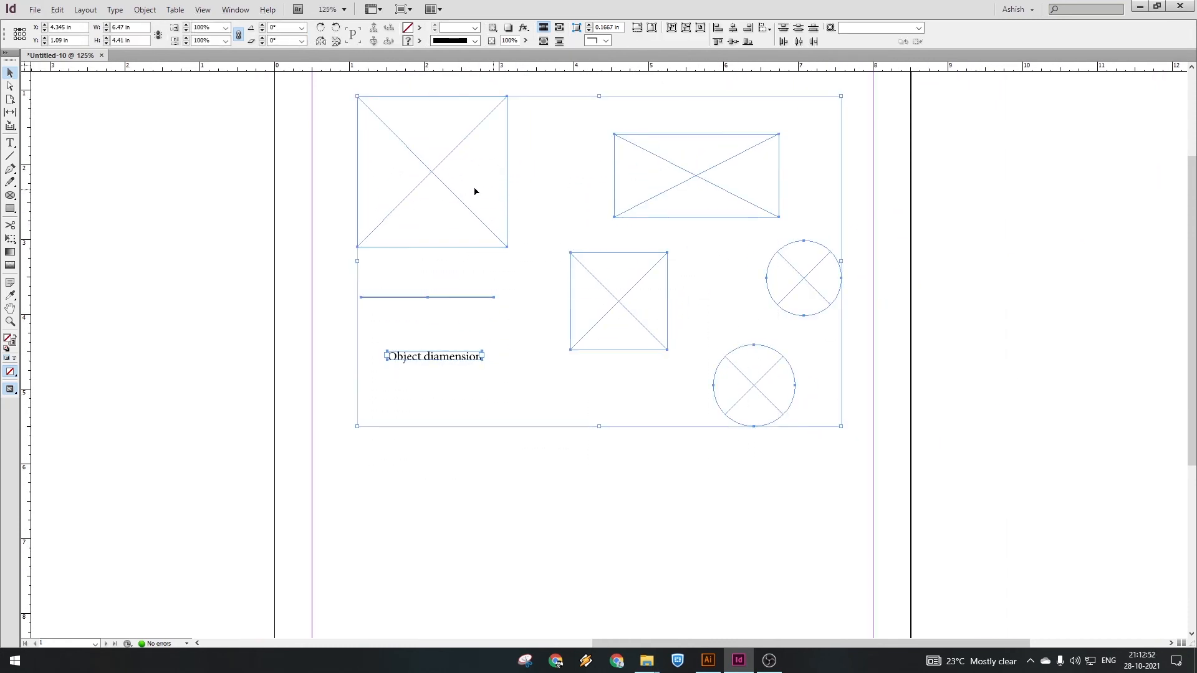
{"action": "mouse_move", "coordinate": [476, 190]}
{"action": "left_mouse_down"}
{"action": "mouse_move", "coordinate": [699, 267]}
{"action": "mouse_move", "coordinate": [906, 241]}
{"action": "left_mouse_up"}
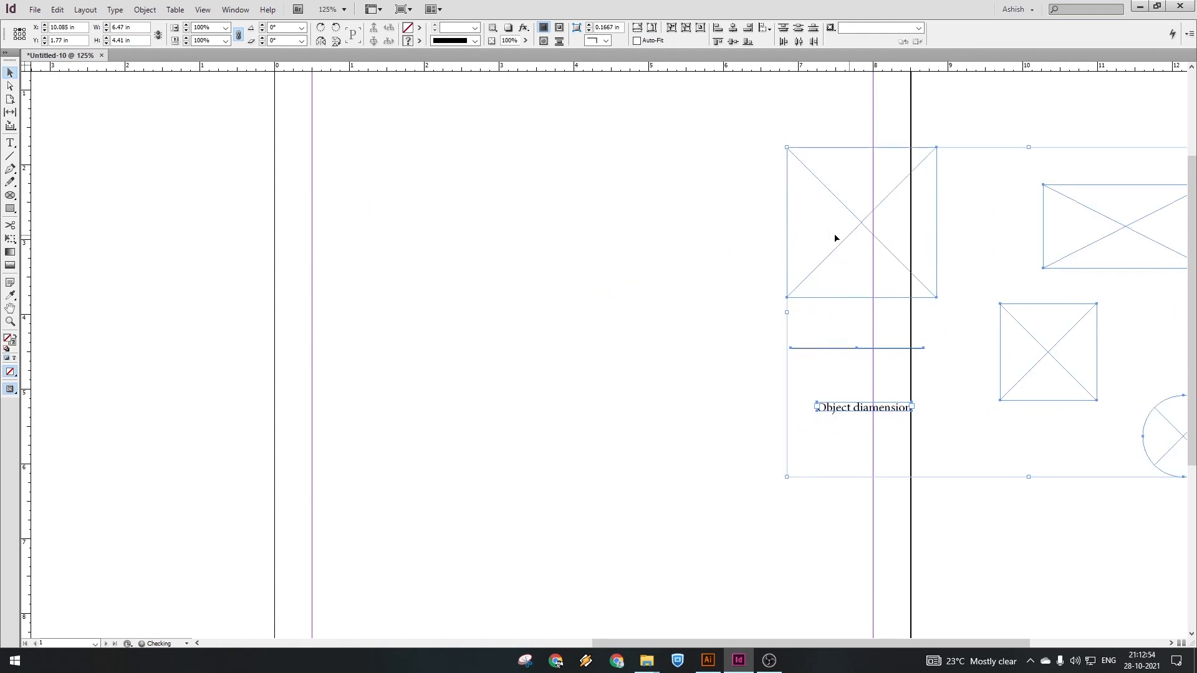
{"action": "left_click", "coordinate": [548, 238]}
Step: Move the large square frame, the line and the text frame together onto the pasteboard left of the page, and deselect them
{"action": "scroll", "coordinate": [494, 260], "scroll_direction": "up", "scroll_amount": 2}
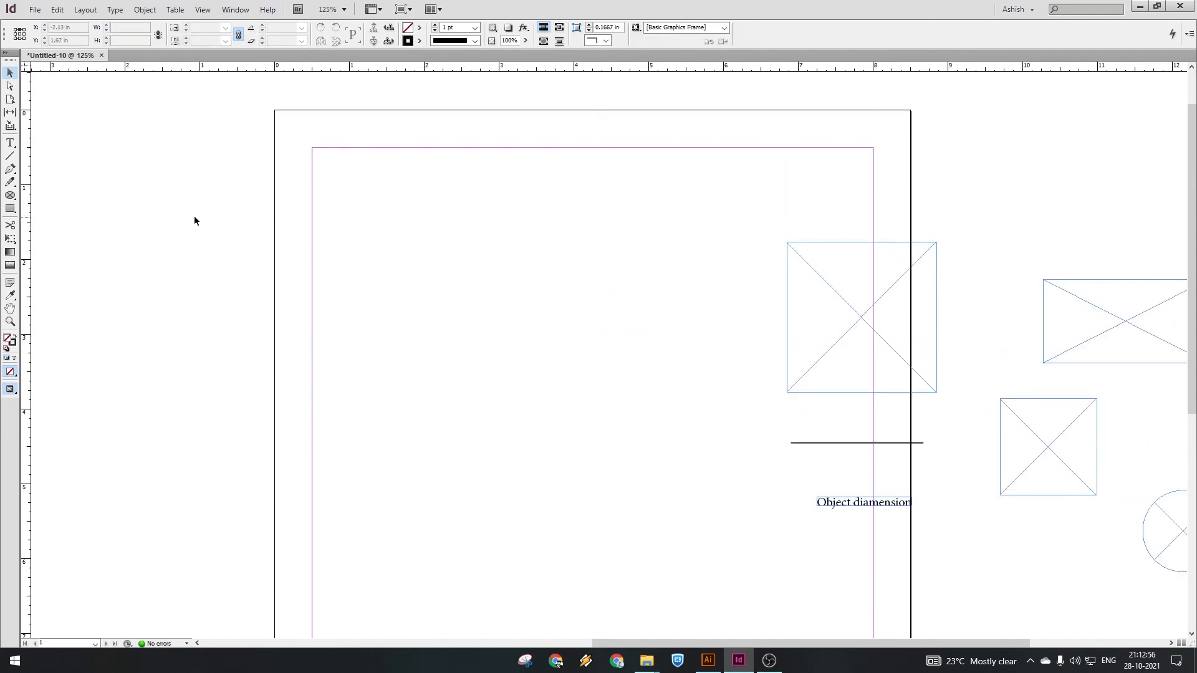
{"action": "left_click_drag", "start_coordinate": [604, 228], "coordinate": [950, 556]}
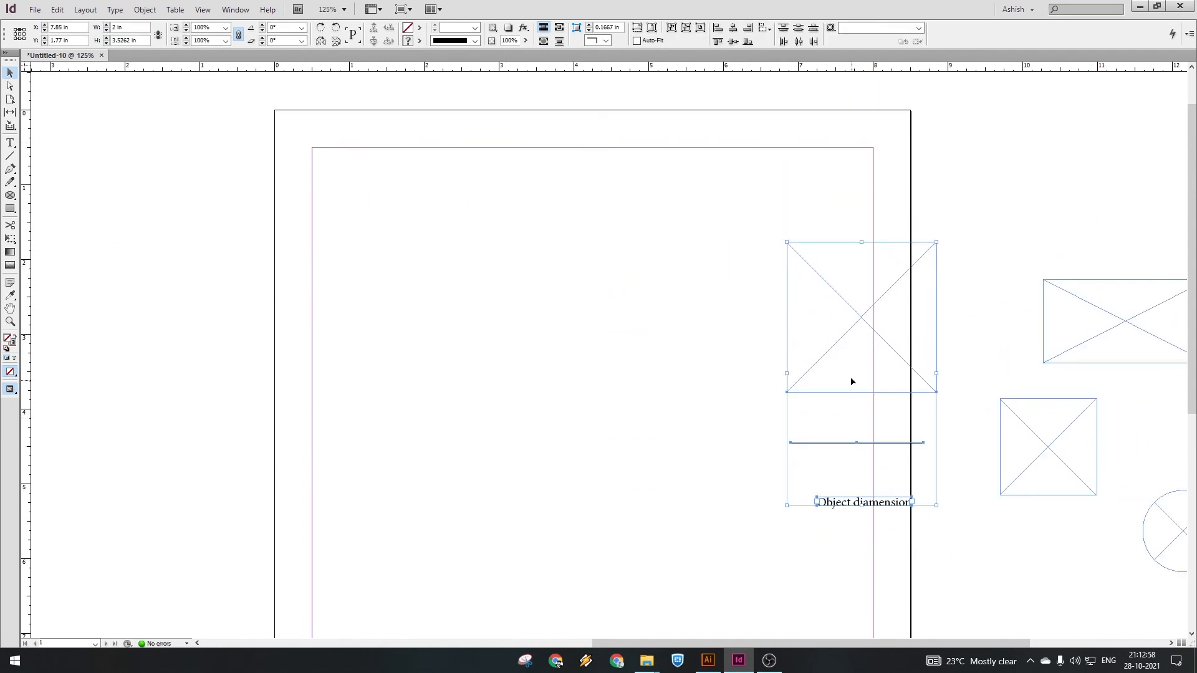
{"action": "left_click_drag", "start_coordinate": [851, 381], "coordinate": [115, 277]}
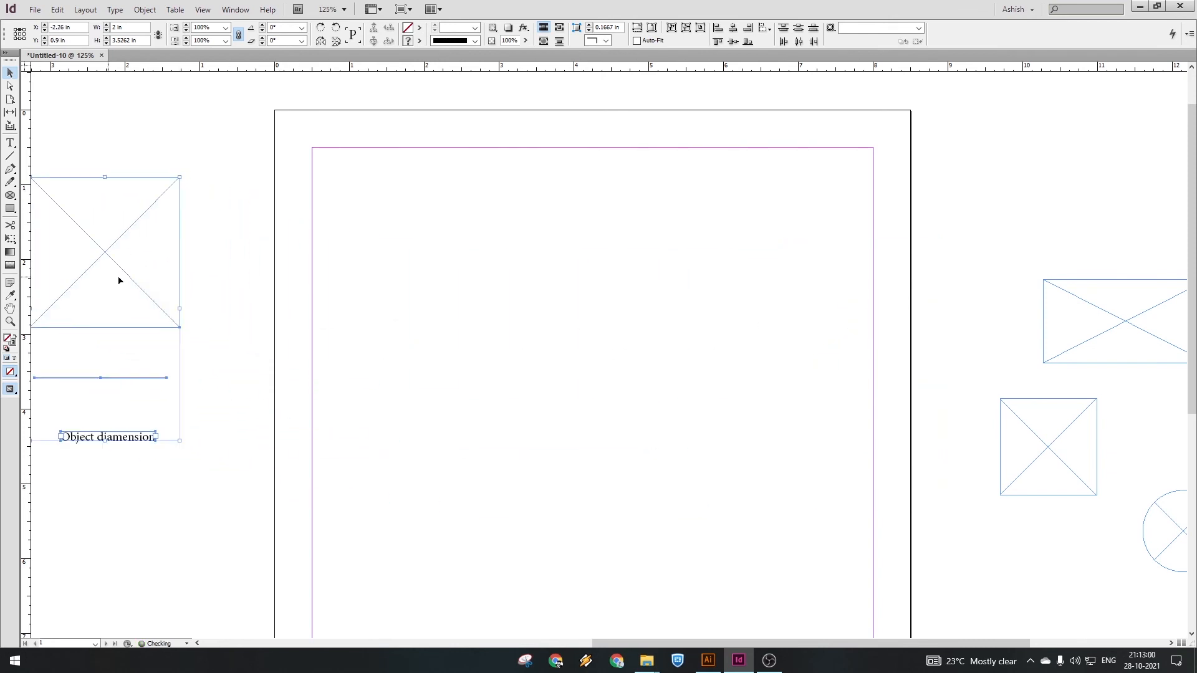
{"action": "left_click", "coordinate": [502, 300]}
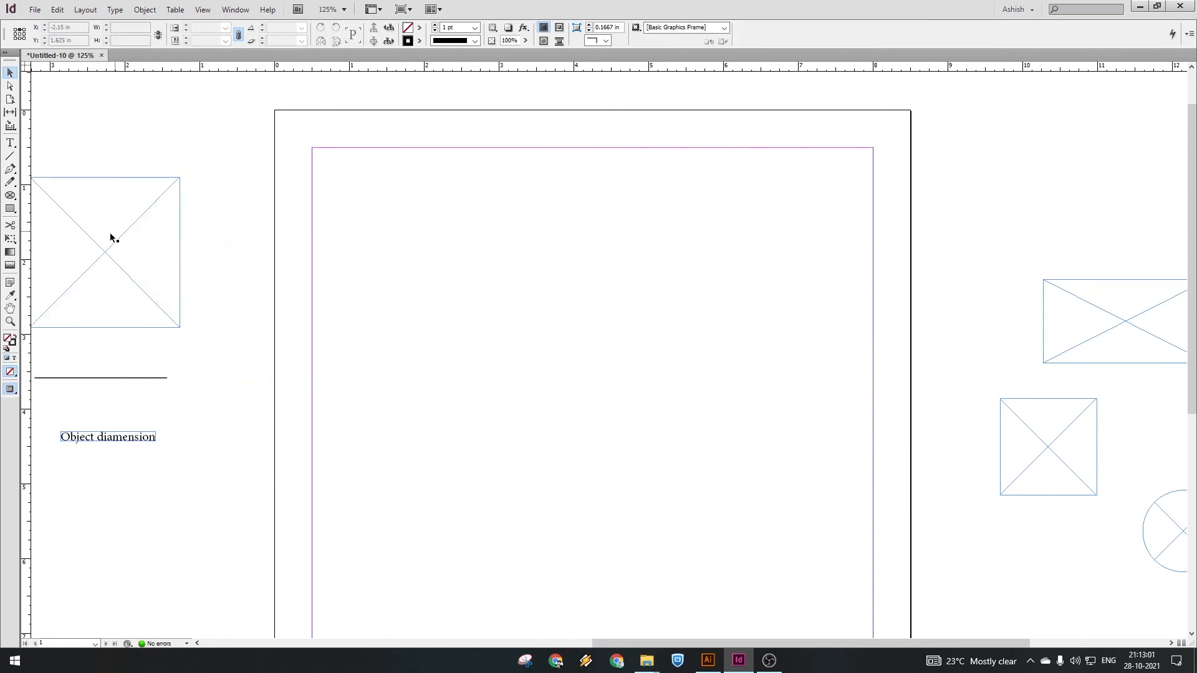
Step: Draw a square placeholder frame about 0.83 in on each side near the upper-left corner of the page margins
{"action": "left_click", "coordinate": [10, 197]}
{"action": "left_click_drag", "start_coordinate": [10, 197], "coordinate": [39, 197]}
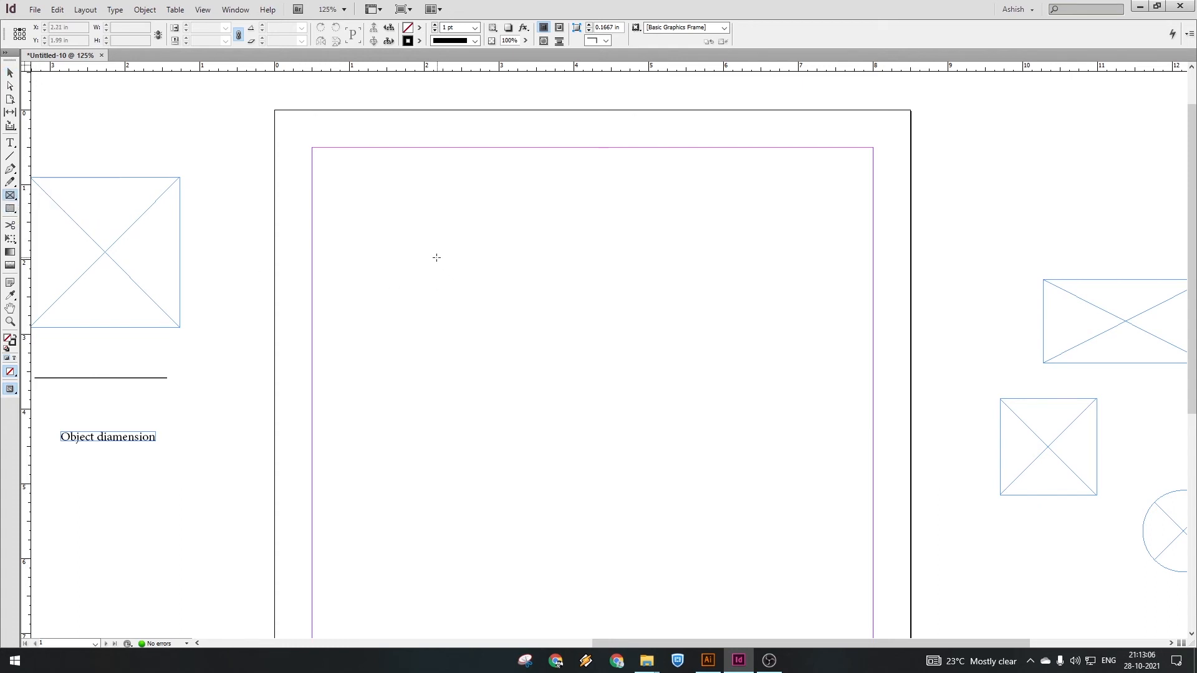
{"action": "left_click_drag", "start_coordinate": [344, 191], "coordinate": [407, 269]}
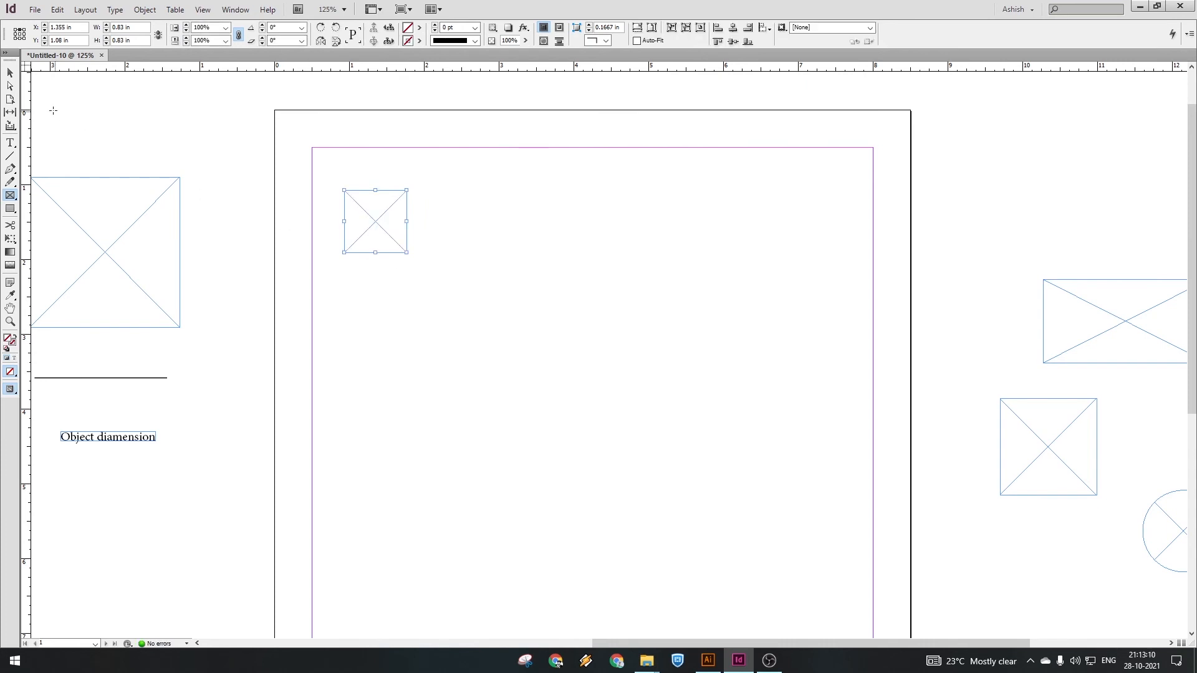
Step: Duplicate the small square frame horizontally to the right, placing the copy at about X 2.28 in, Y 1.08 in, and deselect it
{"action": "left_click", "coordinate": [11, 75]}
{"action": "key", "text": "ctrl+equal"}
{"action": "key", "text": "ctrl+equal"}
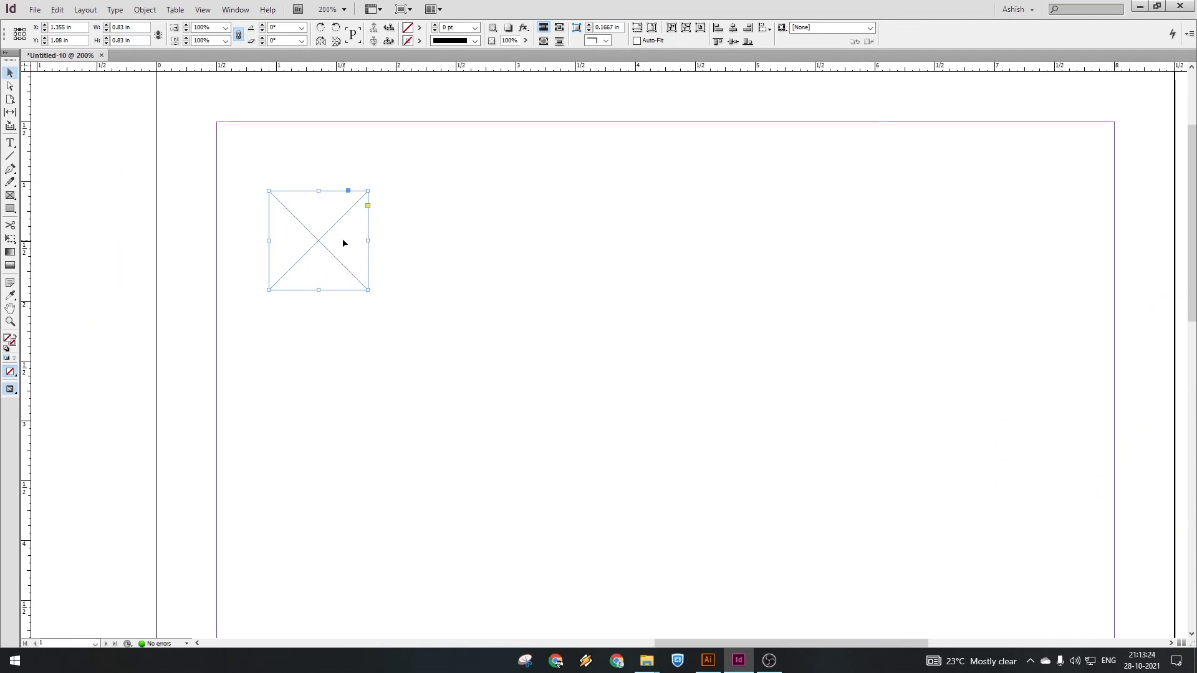
{"action": "left_click_drag", "start_coordinate": [343, 242], "coordinate": [427, 252]}
{"action": "left_click_drag", "start_coordinate": [441, 254], "coordinate": [454, 255]}
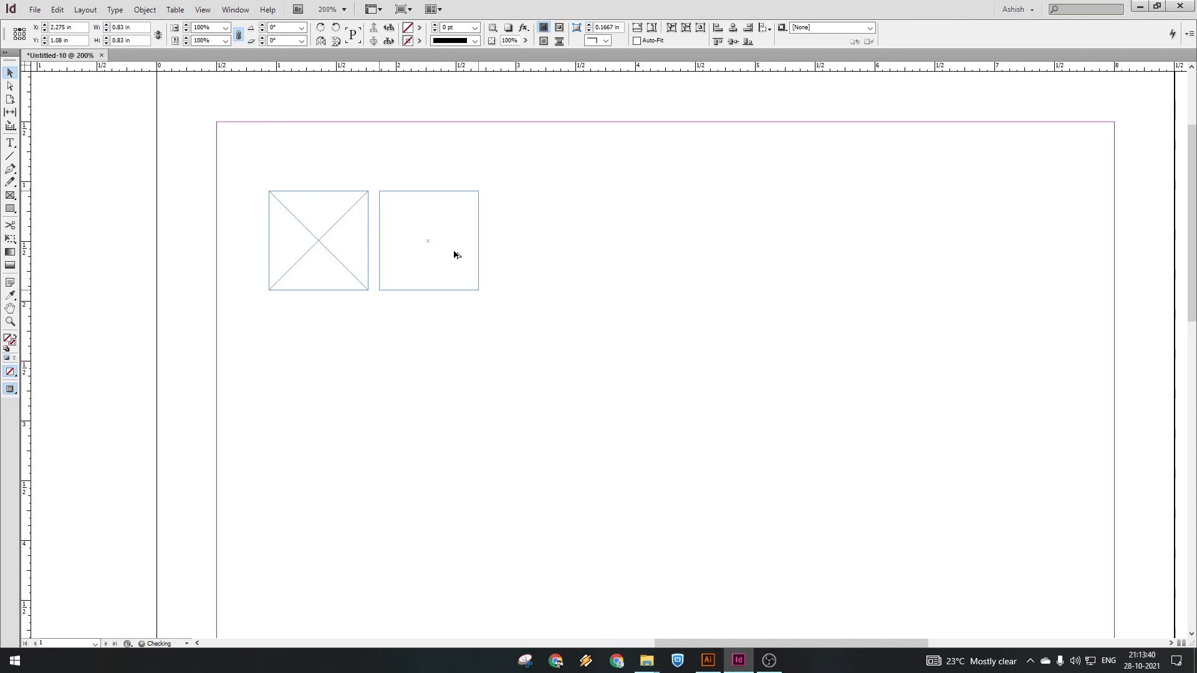
{"action": "left_click_drag", "start_coordinate": [454, 251], "coordinate": [454, 251]}
{"action": "left_click", "coordinate": [574, 279]}
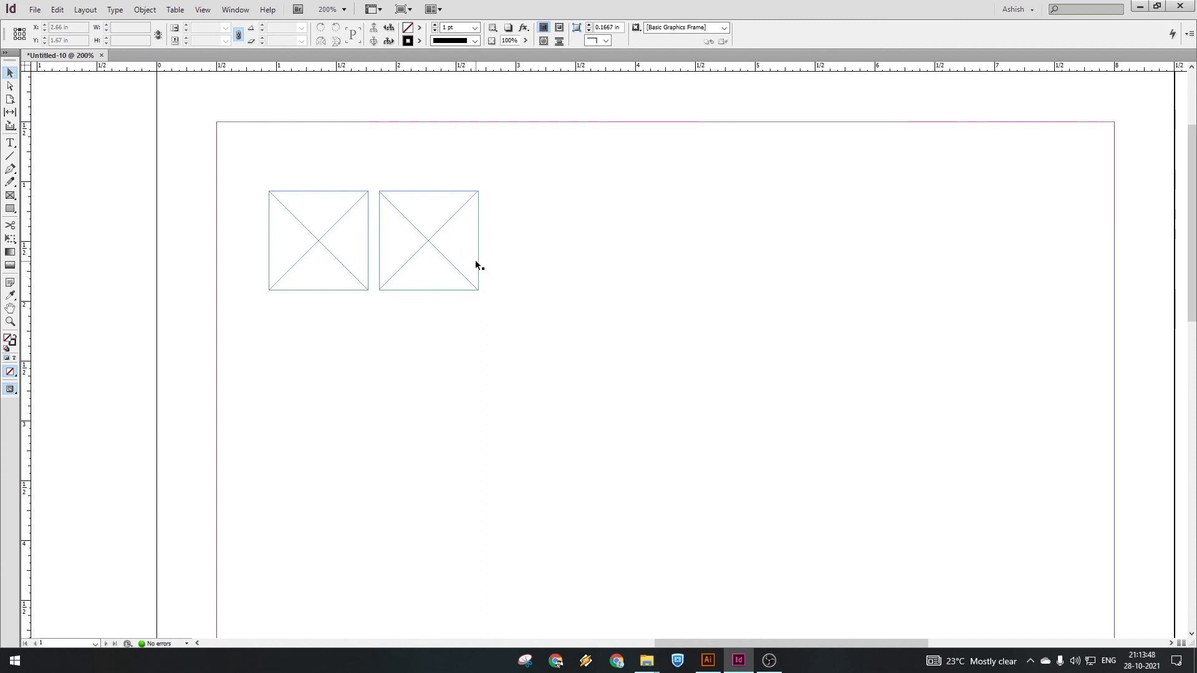
Step: Repeat the last duplication six times from the second square to form an evenly spaced row of eight frames, and deselect everything
{"action": "left_click", "coordinate": [423, 235]}
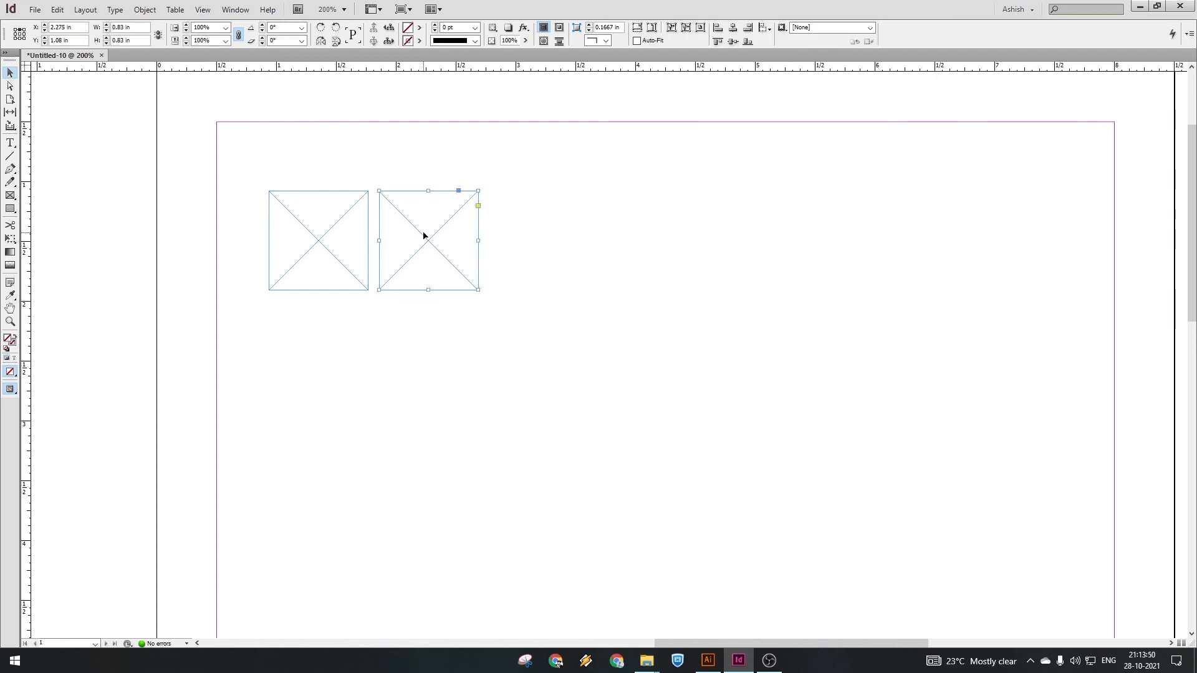
{"action": "left_click", "coordinate": [532, 275]}
{"action": "left_click", "coordinate": [404, 222]}
{"action": "key", "text": "ctrl+alt+shift+d"}
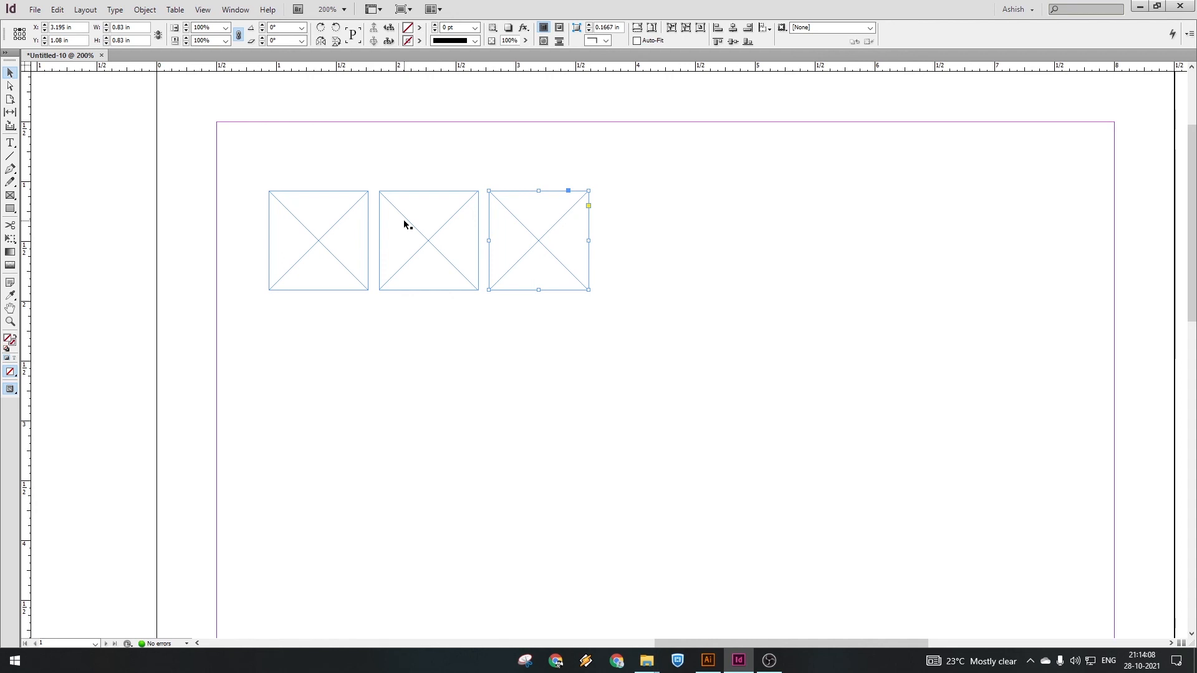
{"action": "key", "text": "ctrl+alt+shift+d"}
{"action": "key", "text": "ctrl+alt+shift+d"}
{"action": "key", "text": "ctrl+alt+shift+d"}
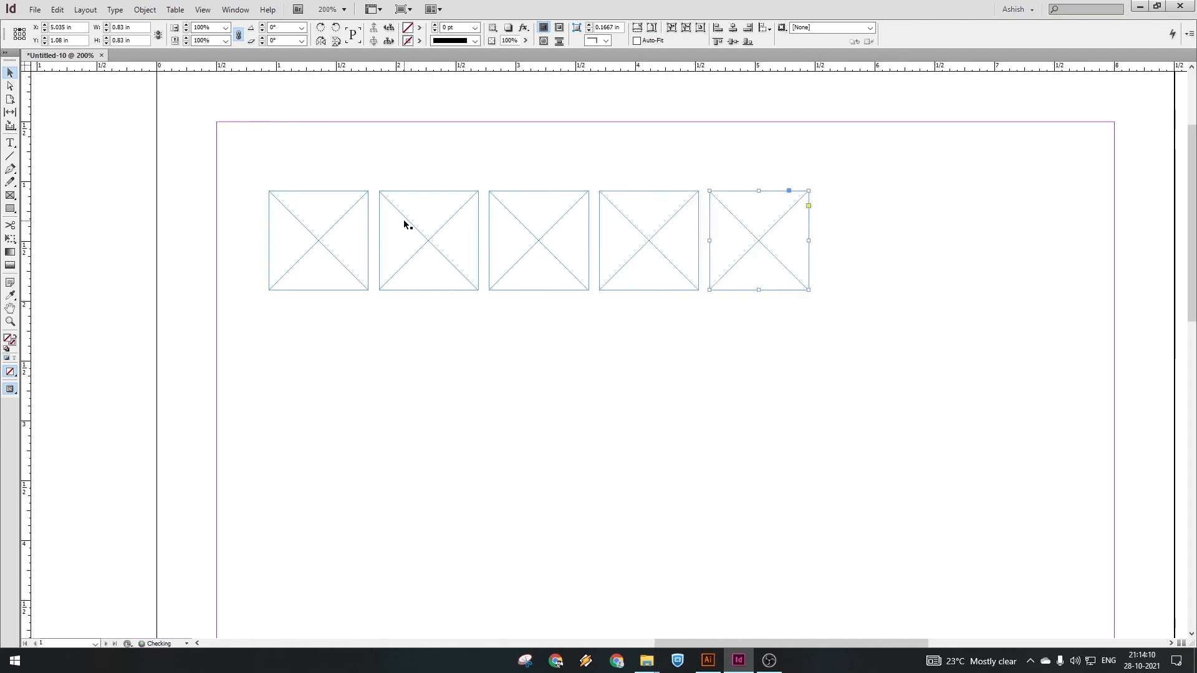
{"action": "key", "text": "ctrl+alt+shift+d"}
{"action": "key", "text": "ctrl+alt+shift+d"}
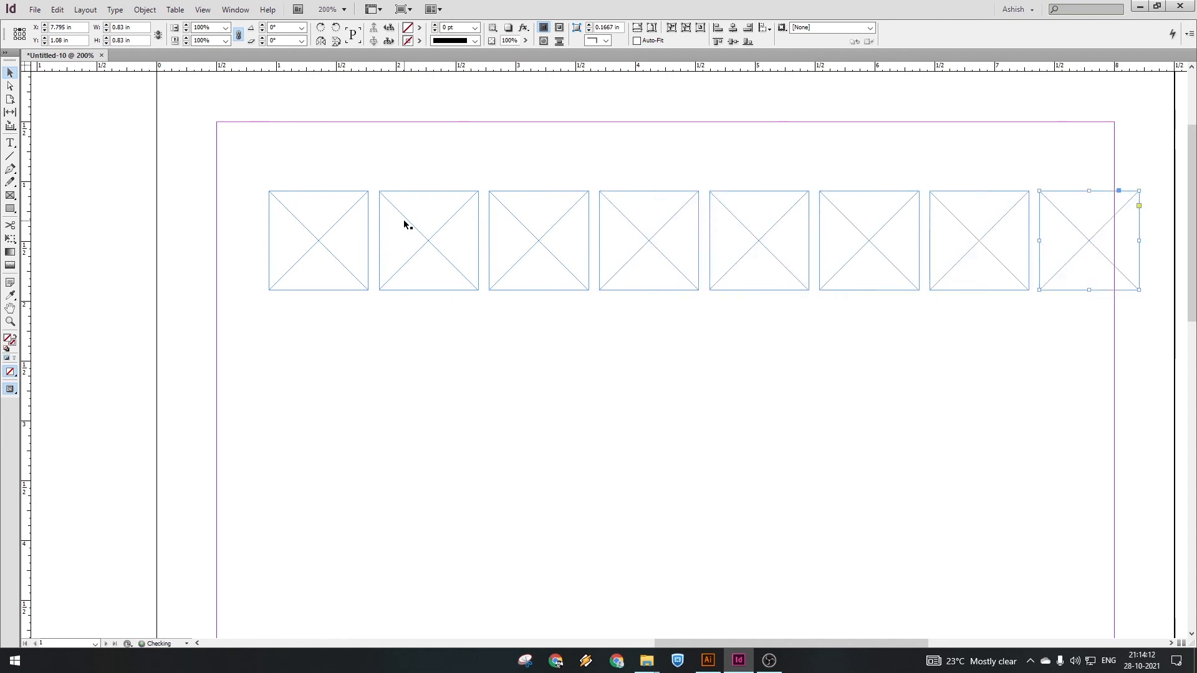
{"action": "key", "text": "ctrl+shift+a"}
{"action": "scroll", "coordinate": [287, 246], "scroll_direction": "down", "scroll_amount": 1}
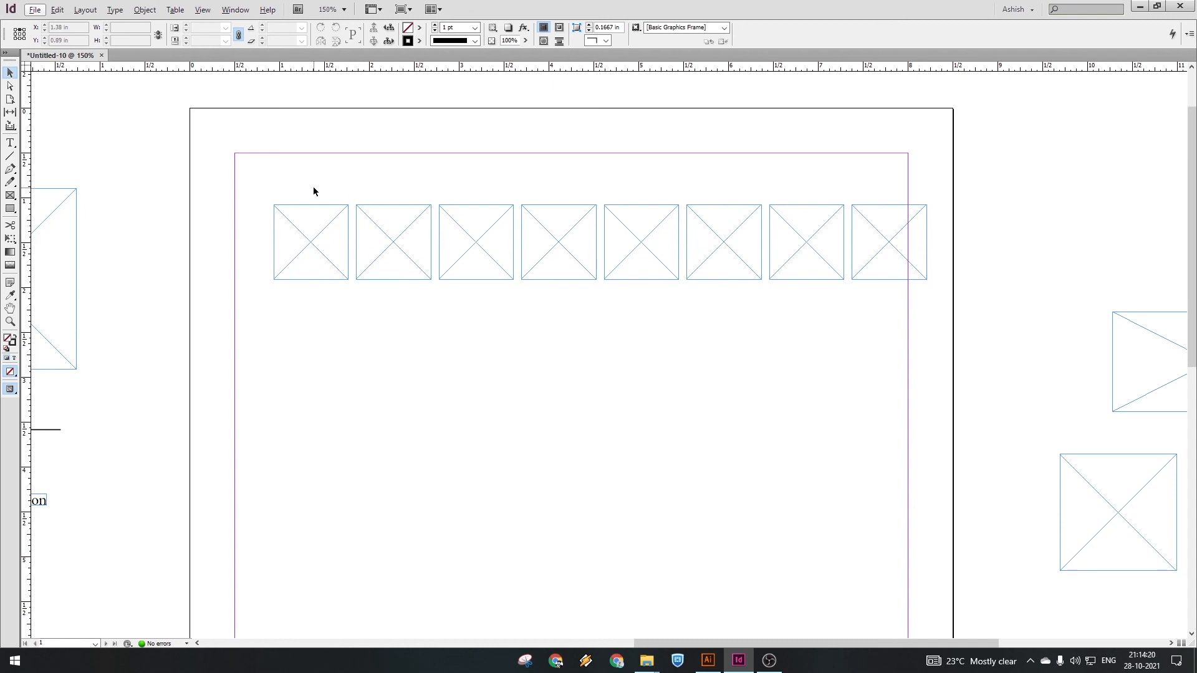
Step: Move the row of eight square frames inside the page margins, just below the top margin, at about X 4.215 in, Y 0.61 in
{"action": "left_click_drag", "start_coordinate": [314, 191], "coordinate": [892, 275]}
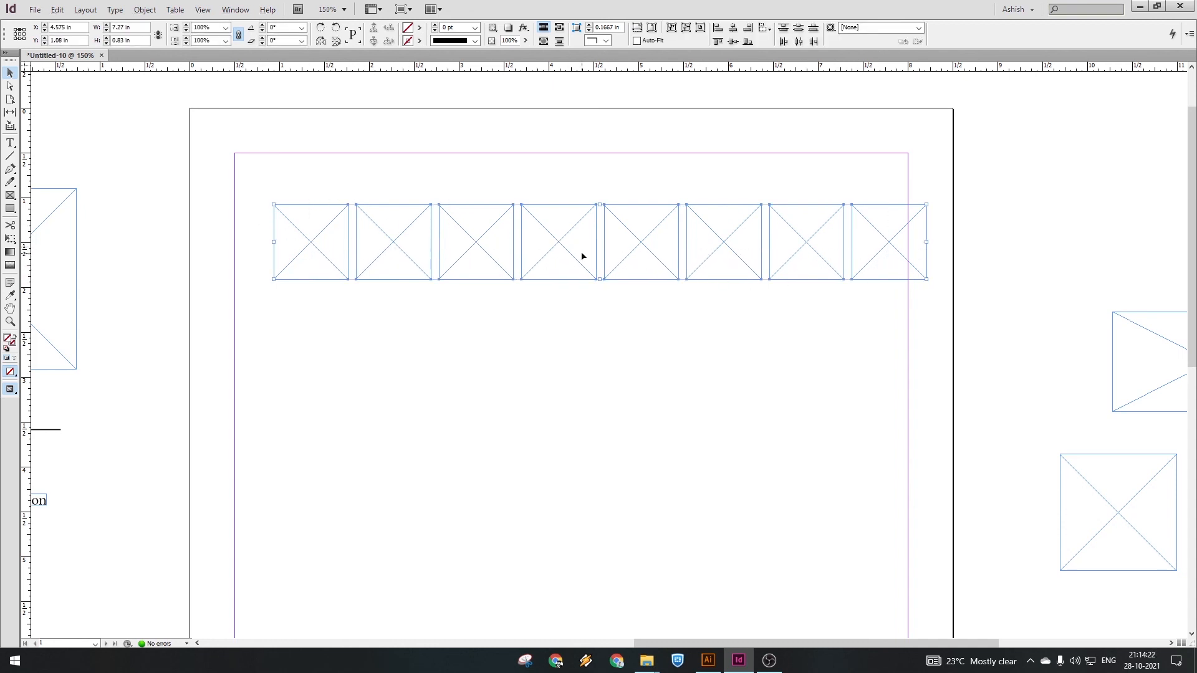
{"action": "left_click_drag", "start_coordinate": [582, 256], "coordinate": [570, 239]}
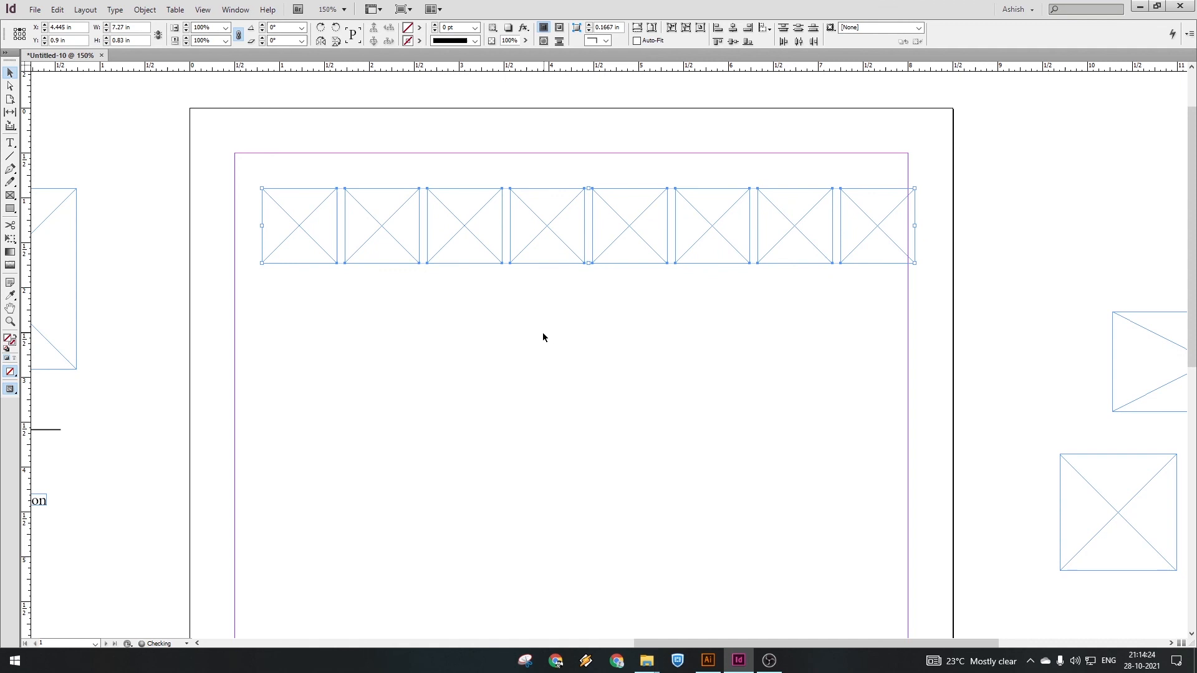
{"action": "left_click", "coordinate": [417, 314]}
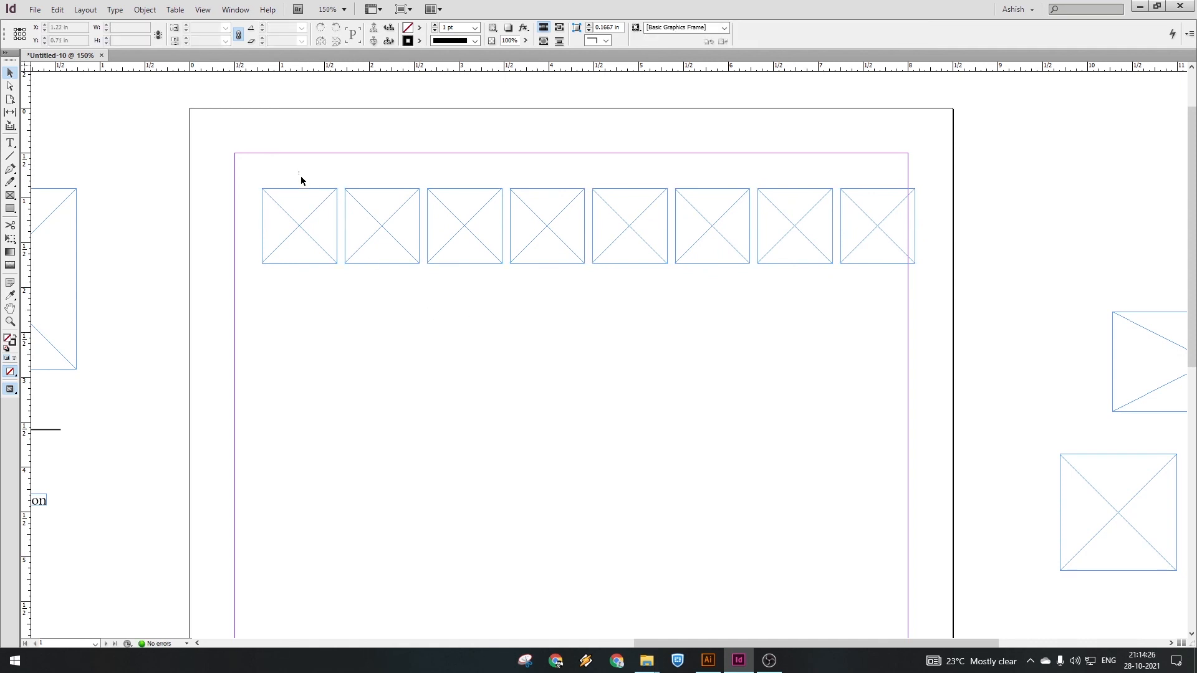
{"action": "left_click_drag", "start_coordinate": [300, 171], "coordinate": [866, 204]}
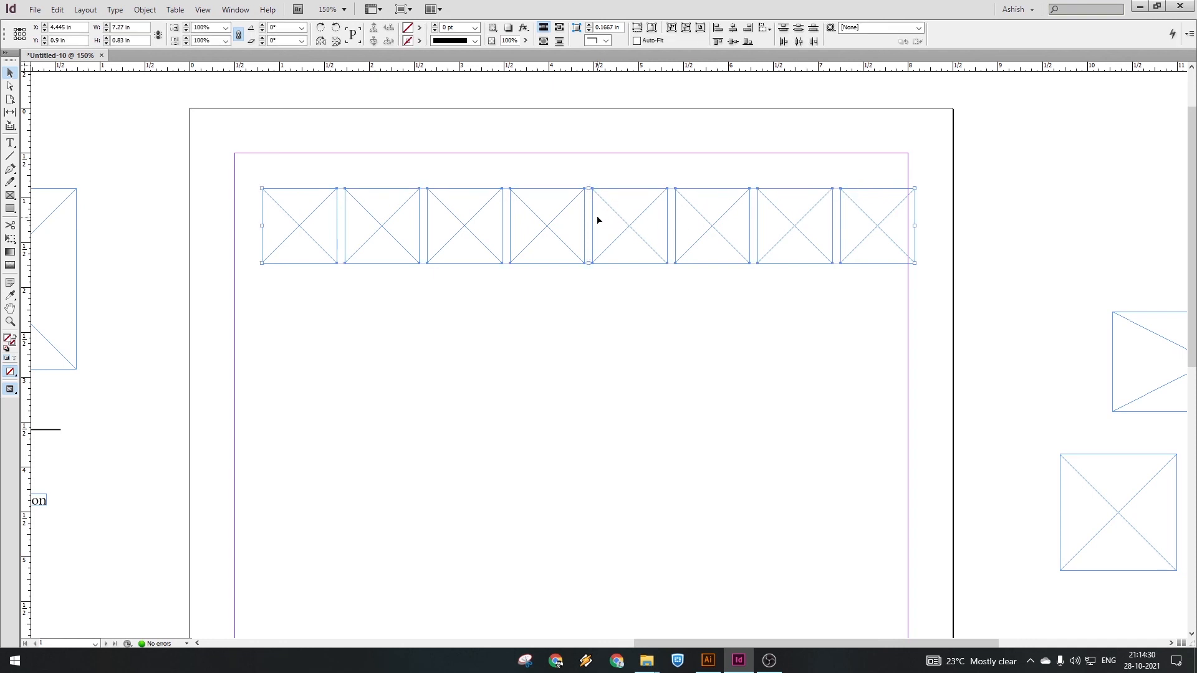
{"action": "left_click_drag", "start_coordinate": [597, 219], "coordinate": [602, 313]}
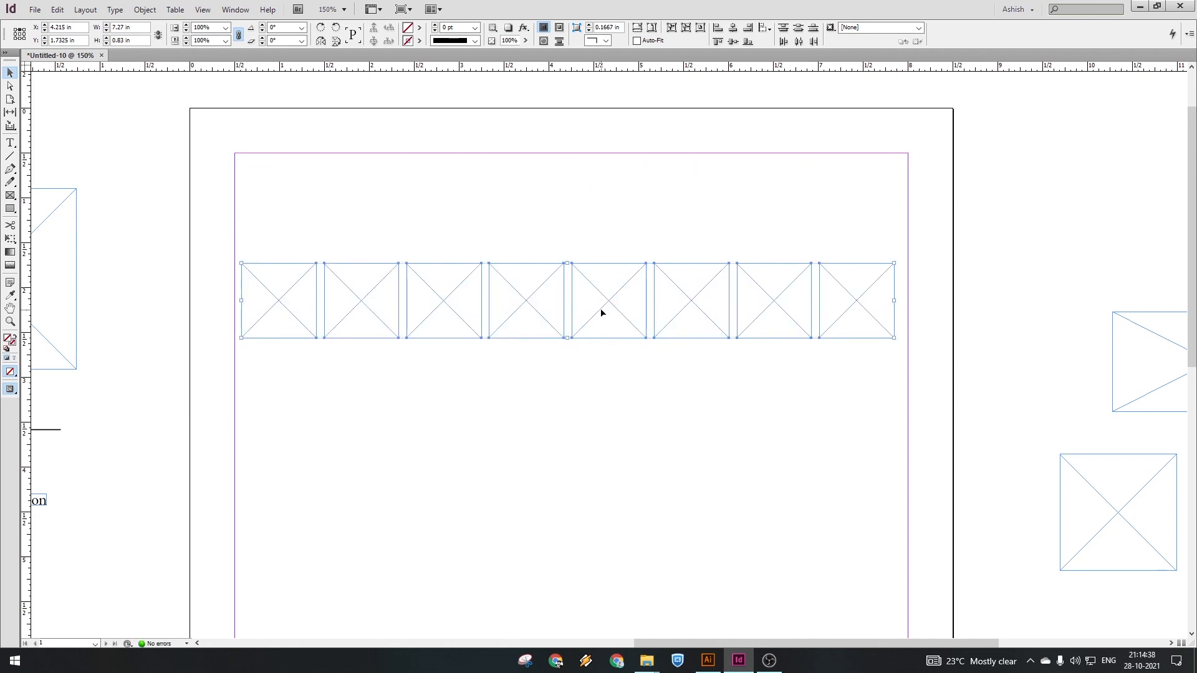
{"action": "left_click_drag", "start_coordinate": [601, 312], "coordinate": [600, 212]}
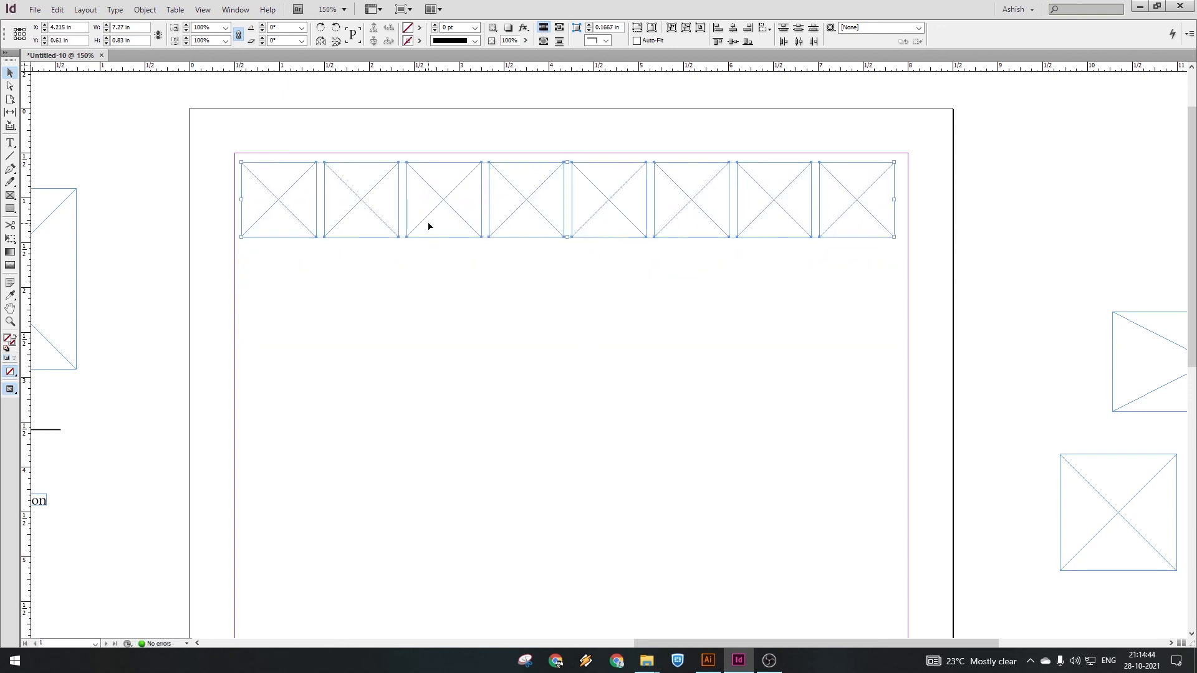
Step: Duplicate the row straight down to about Y 1.52 in, and repeat the duplication six times to build an eight-by-eight grid of frames
{"action": "left_click_drag", "start_coordinate": [441, 182], "coordinate": [442, 263]}
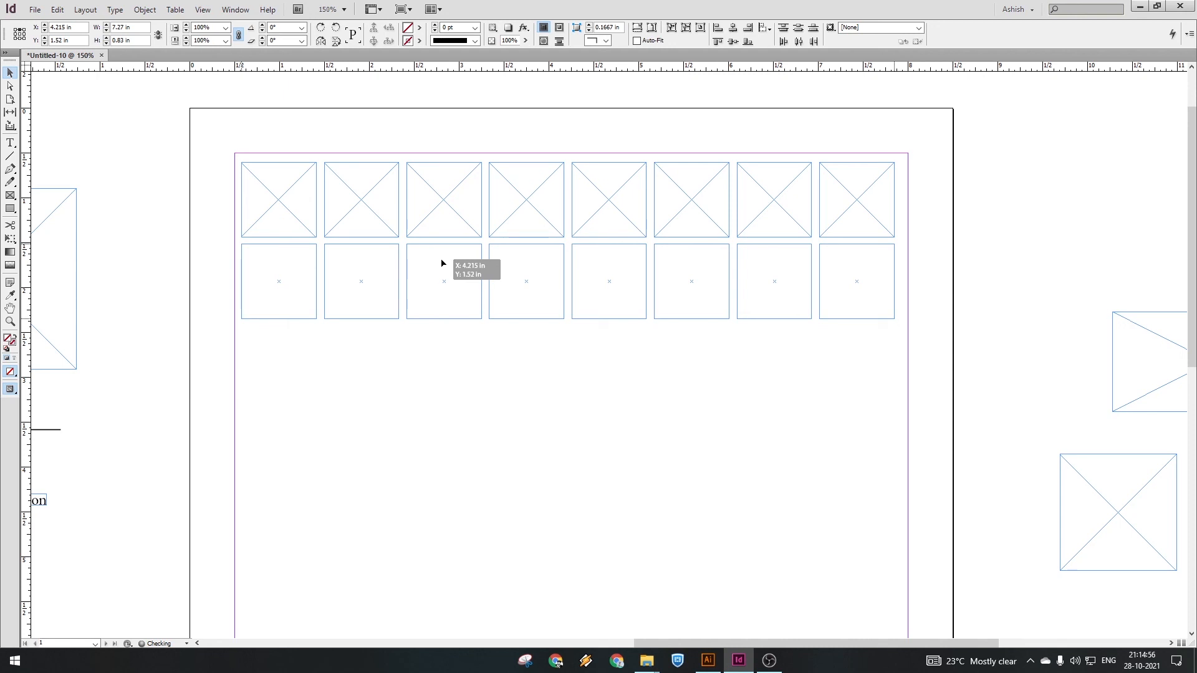
{"action": "left_click_drag", "start_coordinate": [441, 263], "coordinate": [441, 263]}
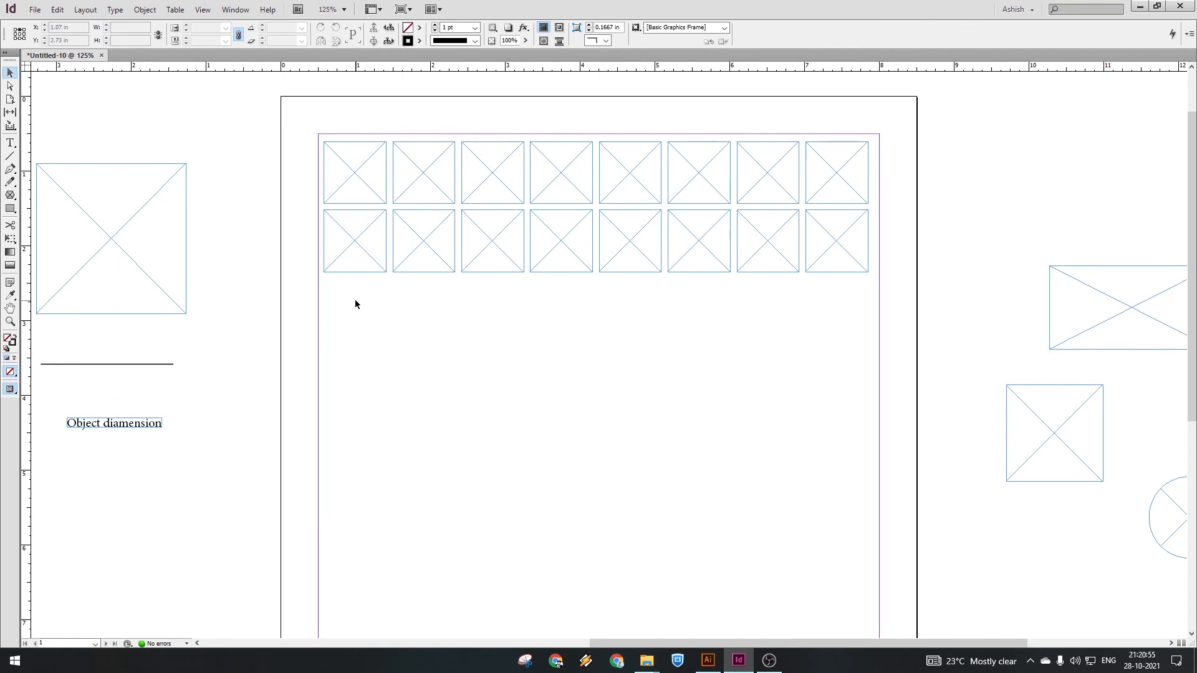
{"action": "left_click_drag", "start_coordinate": [349, 294], "coordinate": [847, 242]}
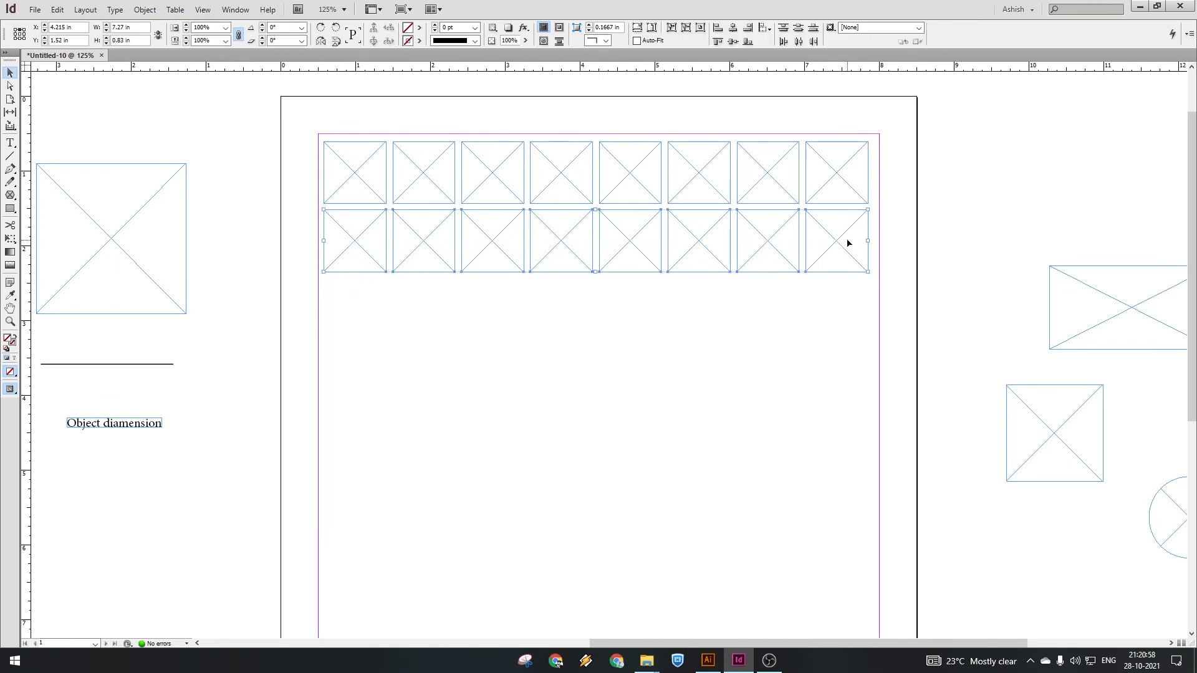
{"action": "key", "text": "ctrl+alt+shift+d"}
{"action": "key", "text": "ctrl+alt+shift+d"}
{"action": "key", "text": "ctrl+alt+shift+d"}
{"action": "key", "text": "ctrl+alt+shift+d"}
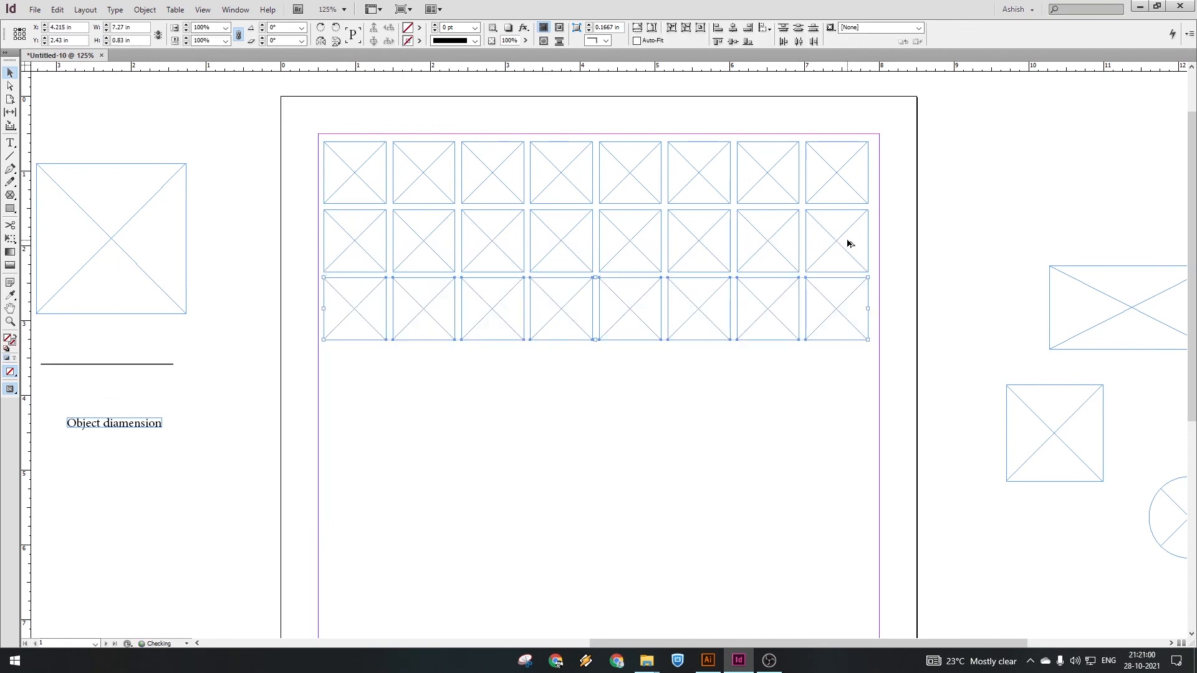
{"action": "key", "text": "ctrl+alt+shift+d"}
{"action": "key", "text": "ctrl+alt+shift+d"}
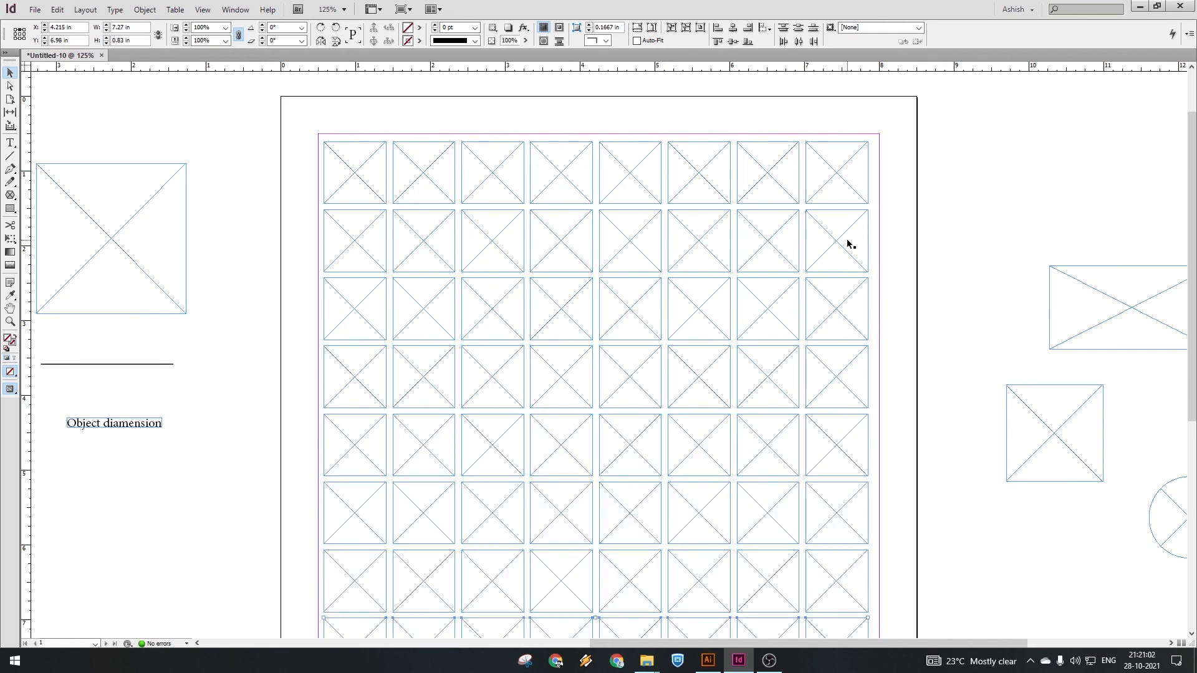
{"action": "left_click", "coordinate": [910, 214]}
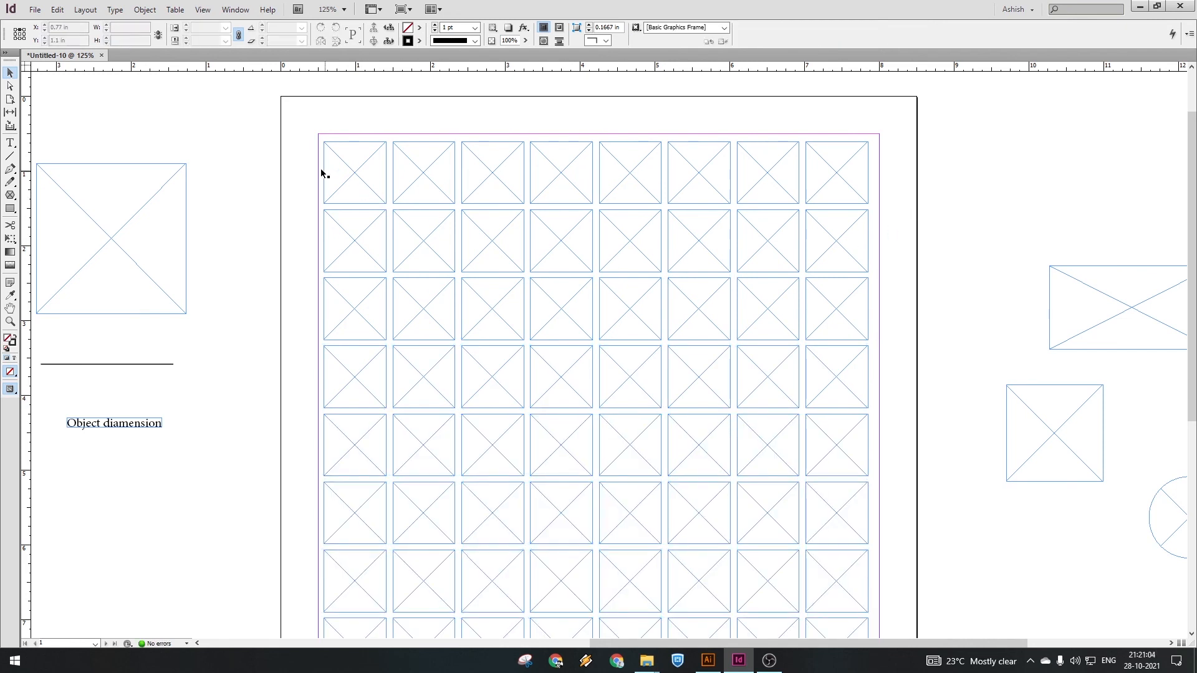
Step: Delete the entire eight-by-eight grid of square frames from the page
{"action": "scroll", "coordinate": [301, 160], "scroll_direction": "down", "scroll_amount": 3}
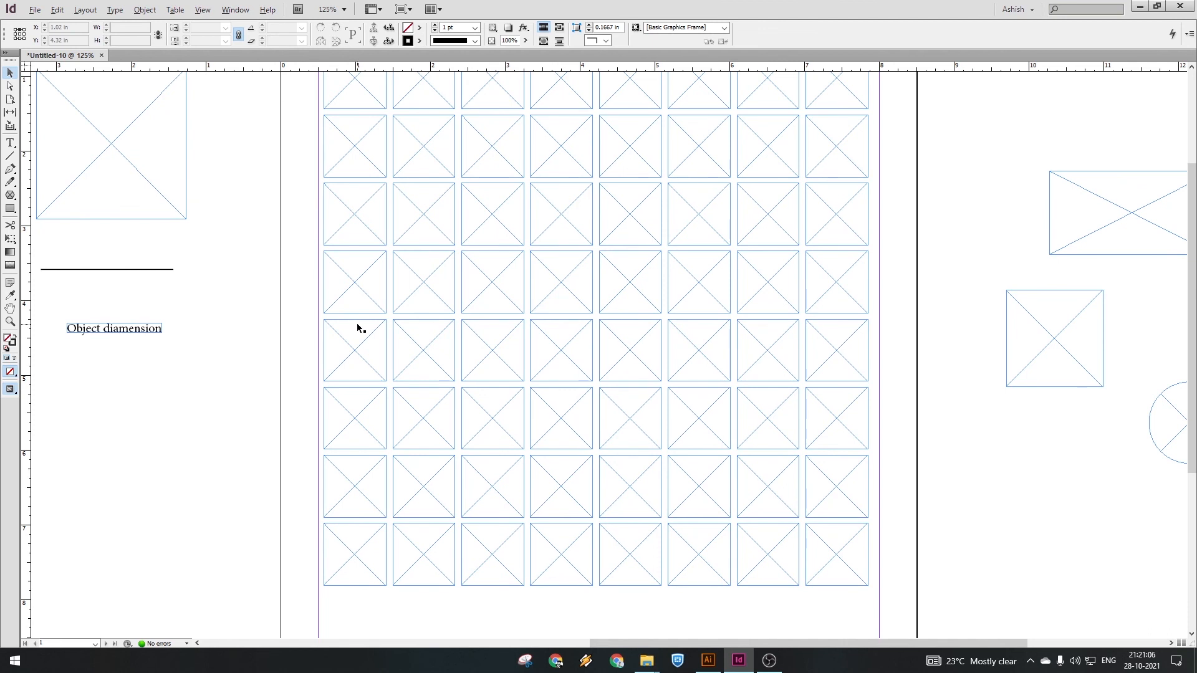
{"action": "scroll", "coordinate": [356, 327], "scroll_direction": "down", "scroll_amount": 1}
{"action": "left_click_drag", "start_coordinate": [316, 125], "coordinate": [740, 522]}
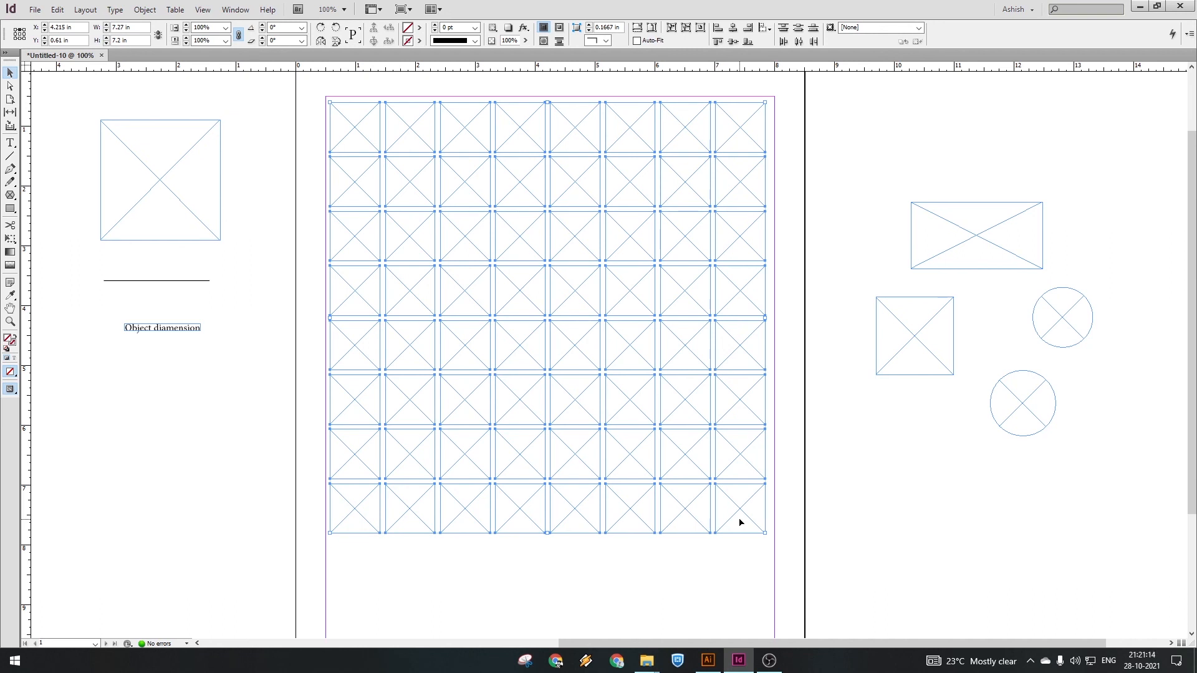
{"action": "key", "text": "Delete"}
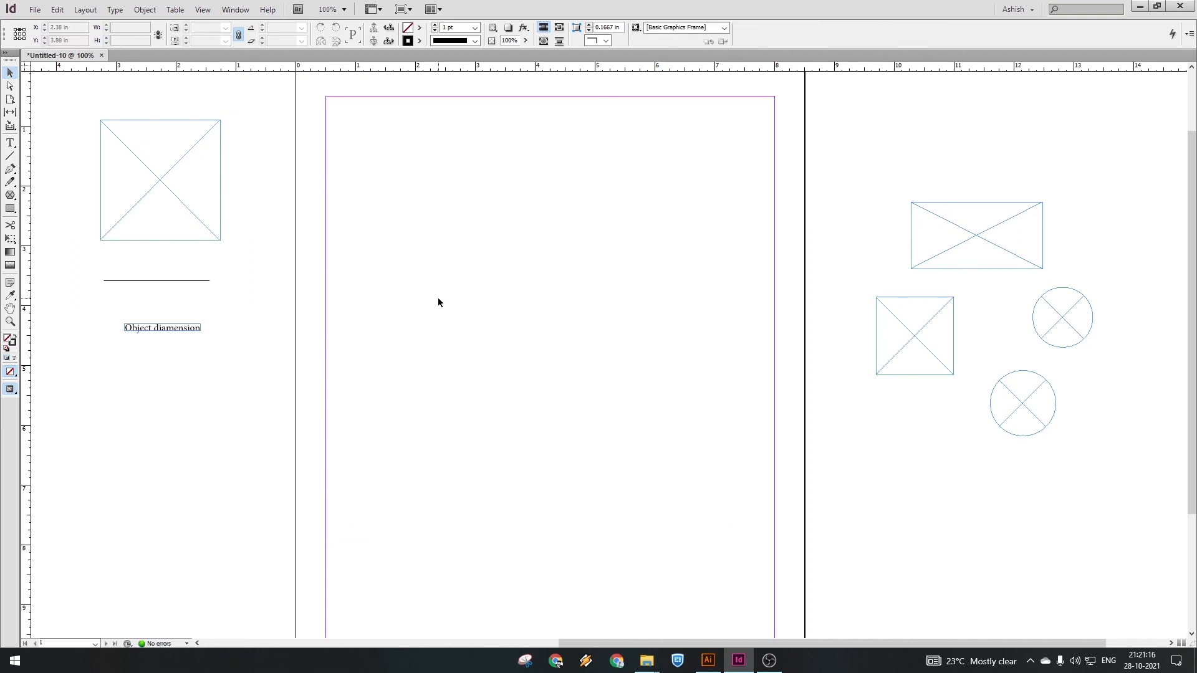